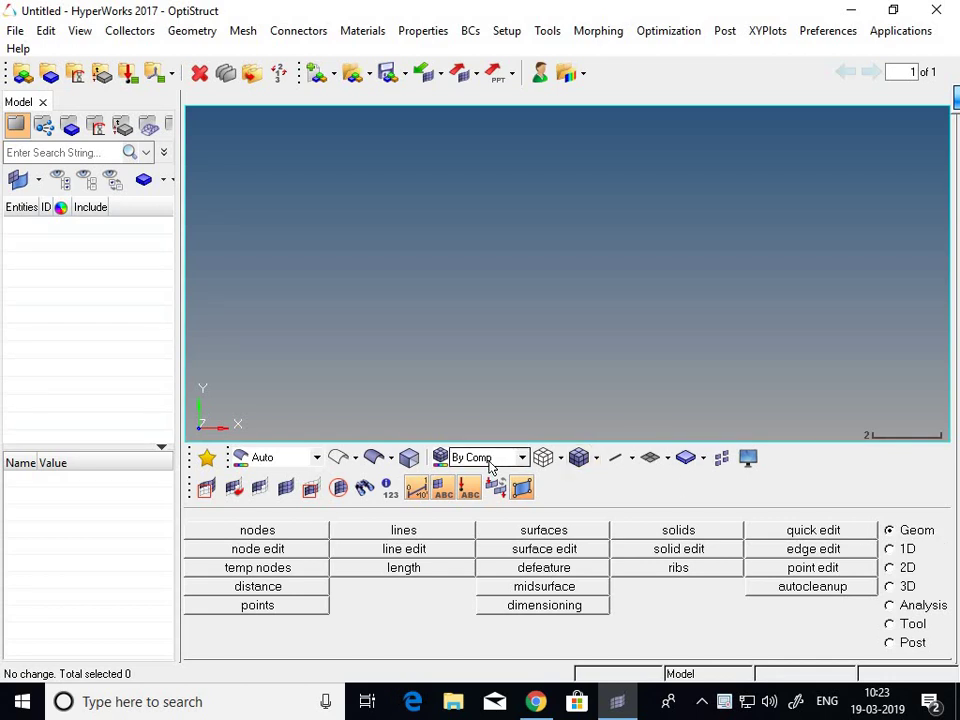
- Switch entity picking to Mixed, try By Element Quality colouring, then return to By Comp
{"action": "left_click", "coordinate": [316, 457]}
{"action": "left_click", "coordinate": [283, 567]}
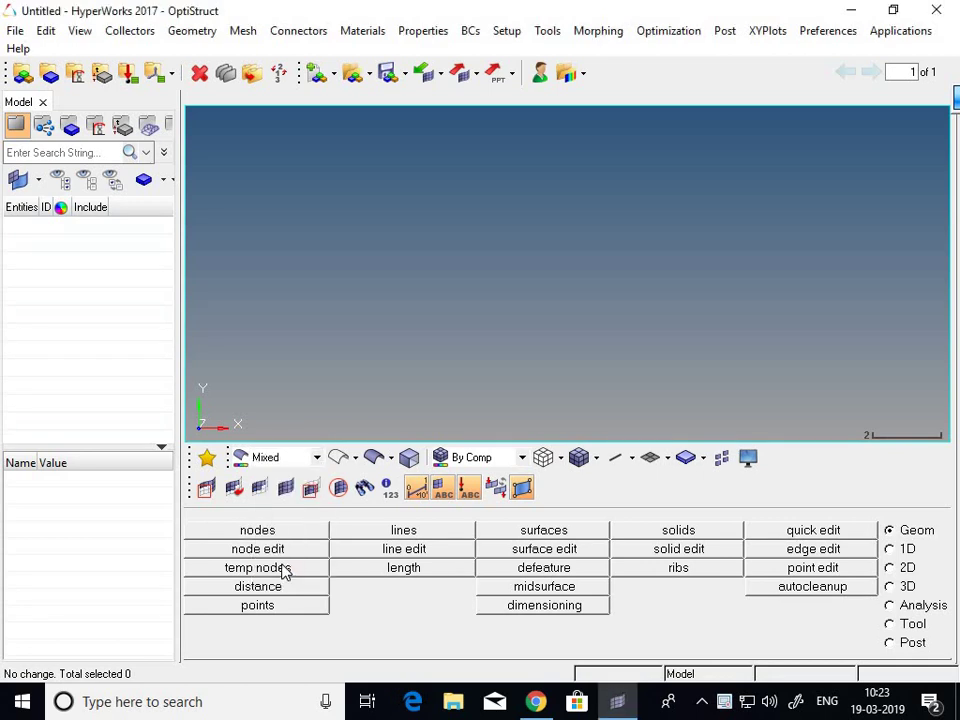
{"action": "left_click", "coordinate": [521, 458]}
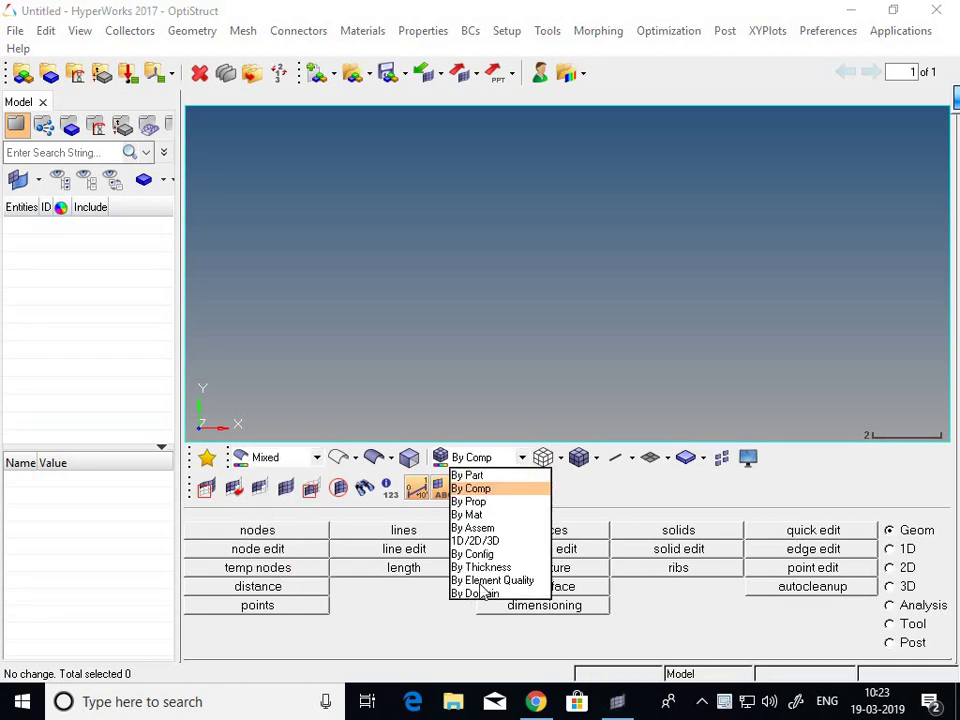
{"action": "left_click", "coordinate": [481, 581]}
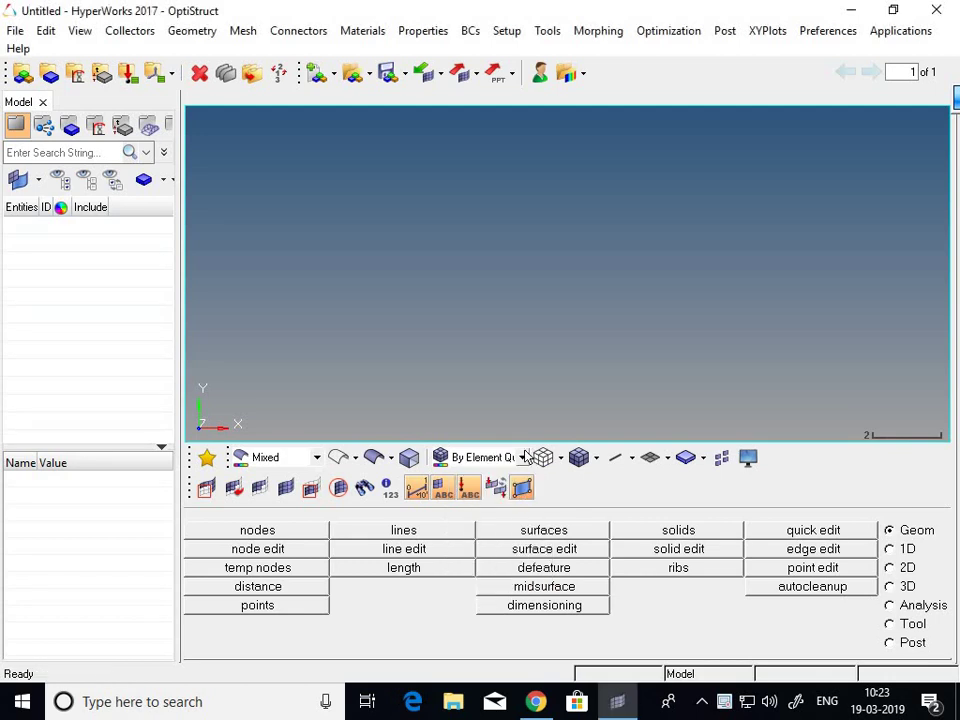
{"action": "left_click", "coordinate": [522, 458]}
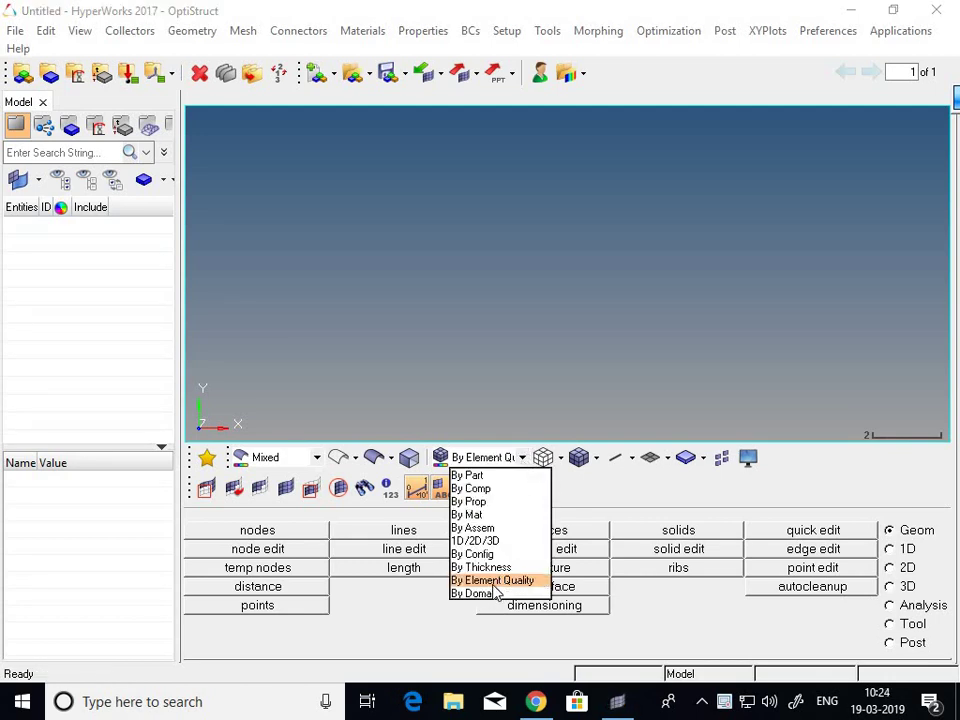
{"action": "left_click", "coordinate": [472, 488]}
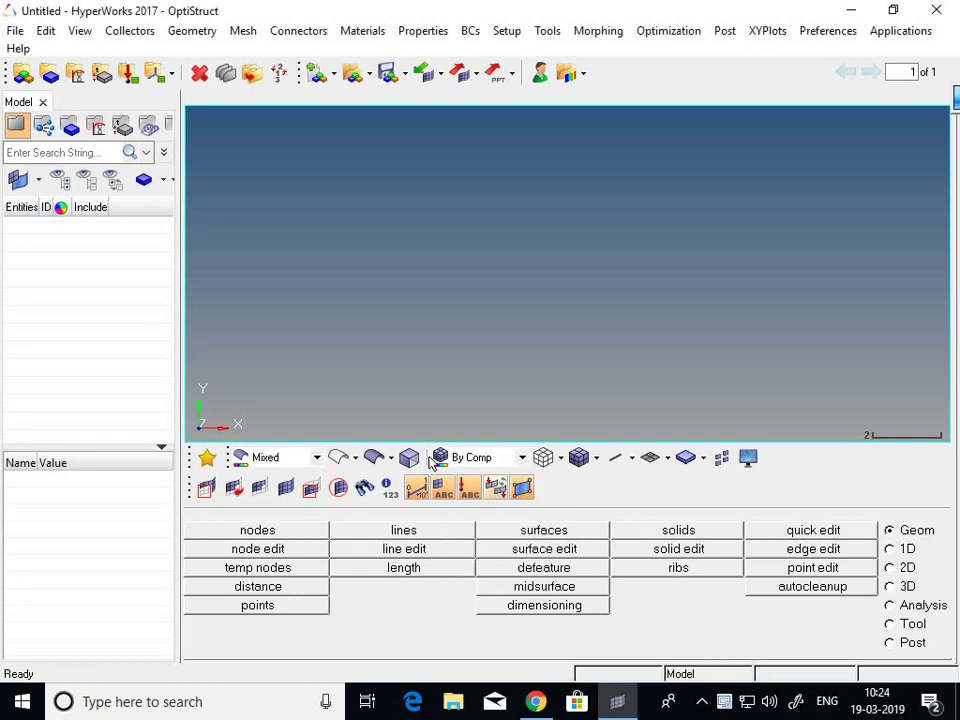
- Confirm the OptiStruct user profile and start a new empty model via File > New > Model
{"action": "left_click", "coordinate": [540, 73]}
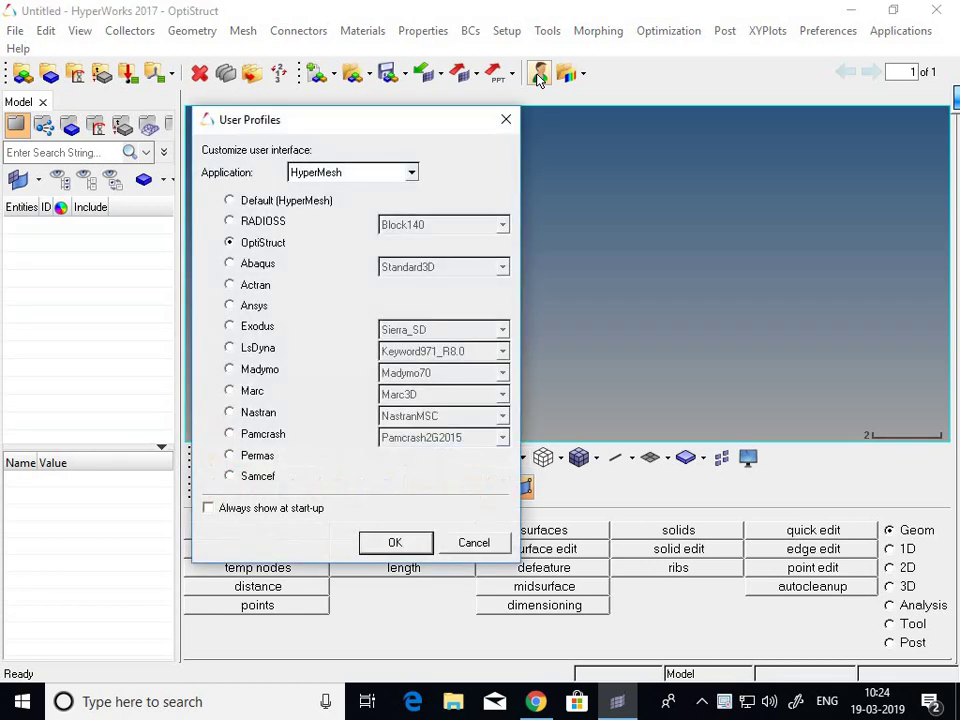
{"action": "left_click", "coordinate": [415, 545]}
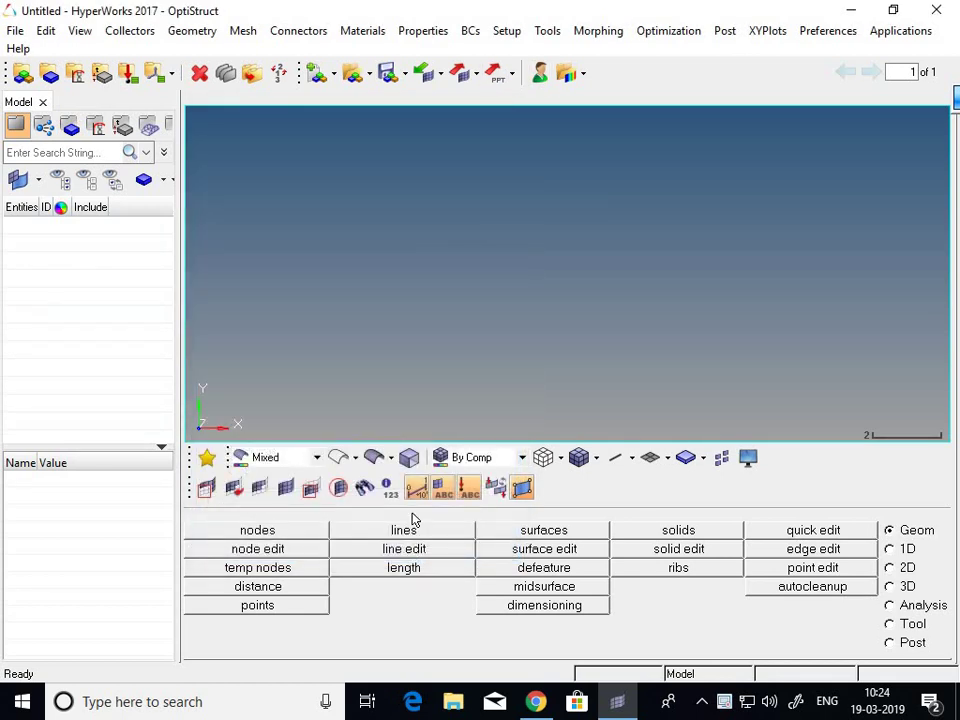
{"action": "left_click", "coordinate": [17, 33]}
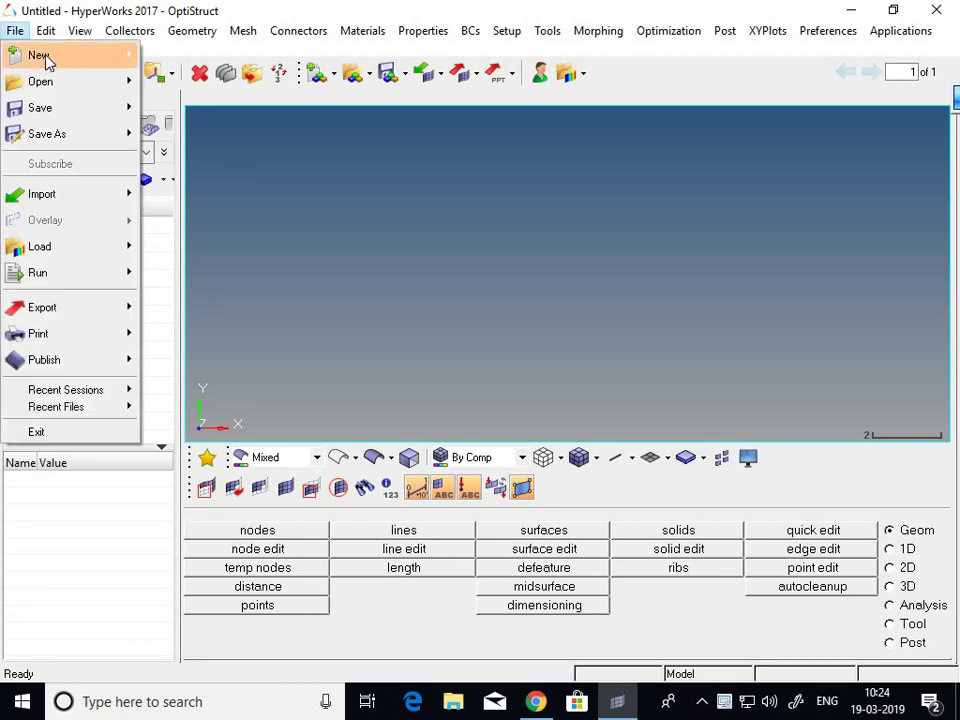
{"action": "left_click", "coordinate": [197, 84]}
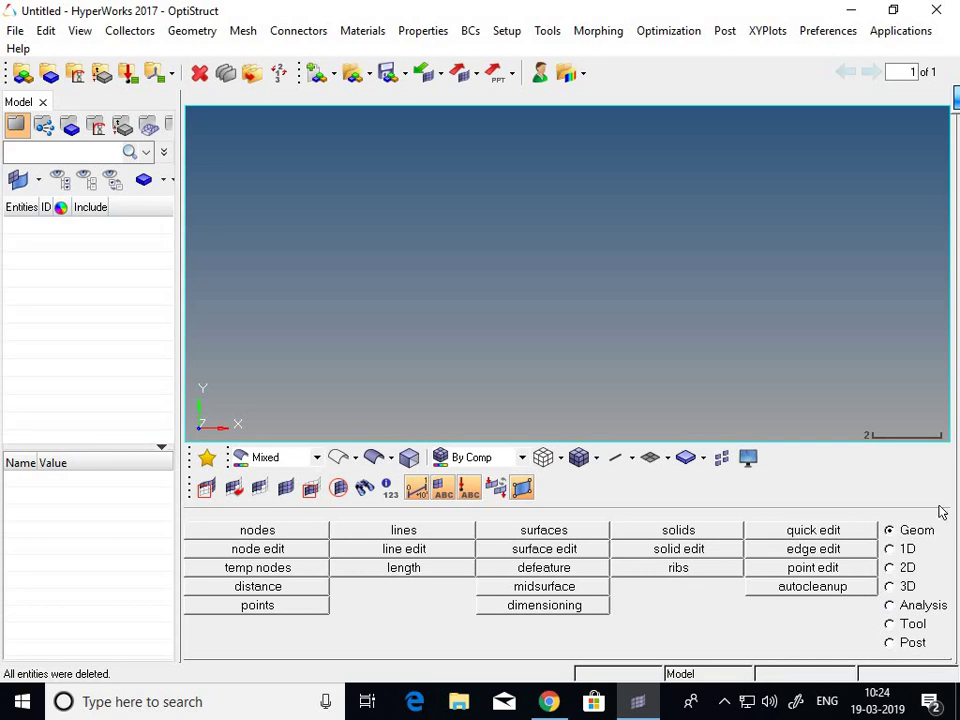
{"action": "left_click", "coordinate": [906, 551]}
{"action": "left_click", "coordinate": [907, 568]}
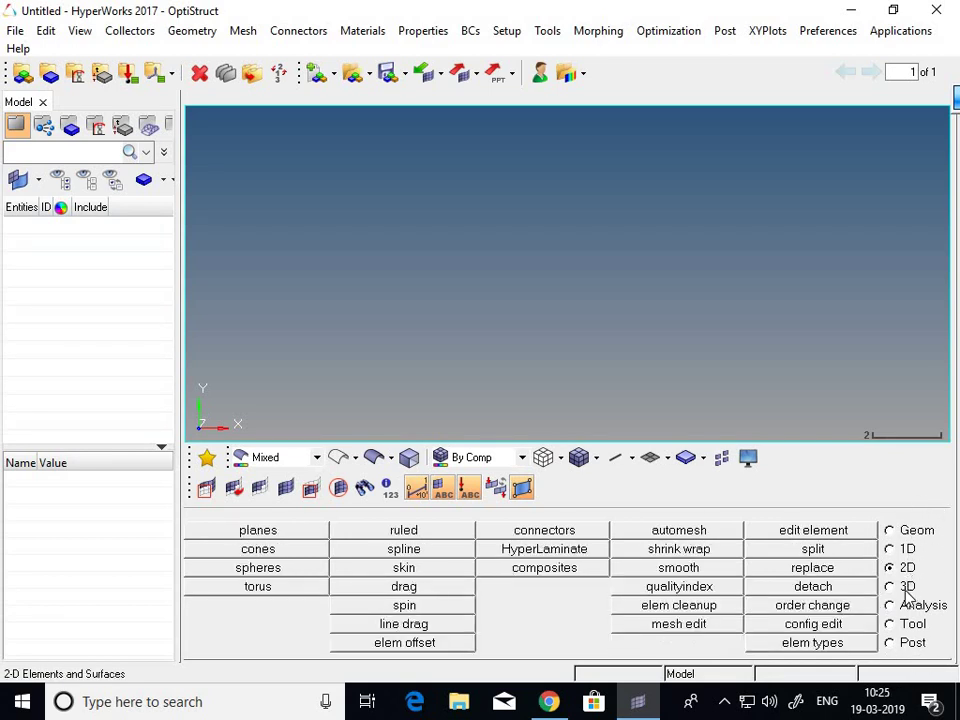
{"action": "left_click", "coordinate": [906, 586]}
{"action": "left_click", "coordinate": [906, 605]}
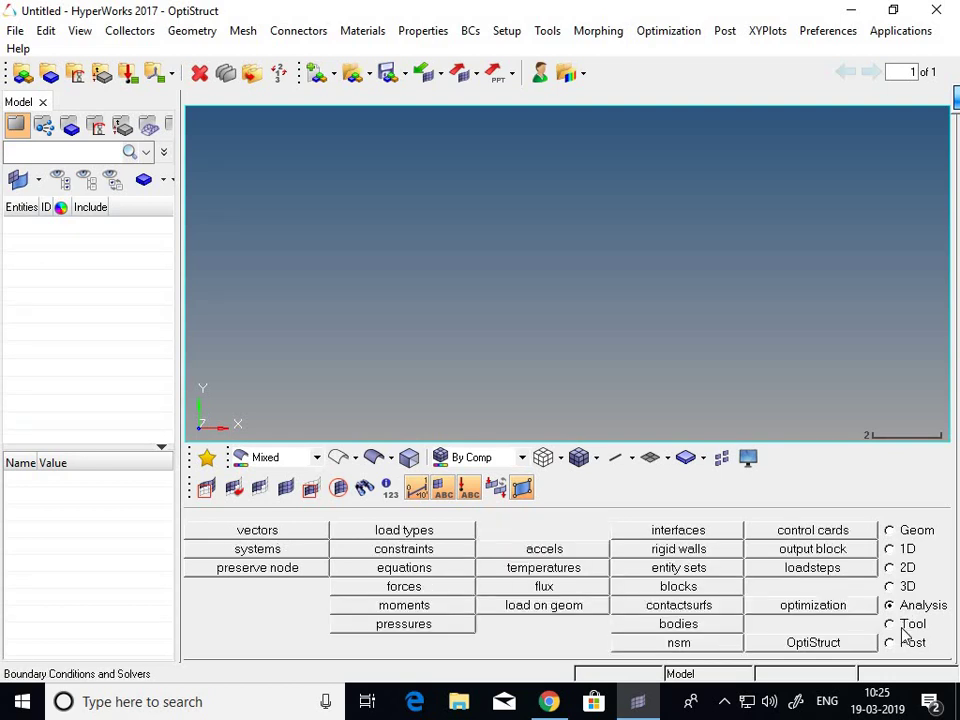
{"action": "left_click", "coordinate": [906, 625]}
{"action": "left_click", "coordinate": [906, 643]}
{"action": "left_click", "coordinate": [906, 532]}
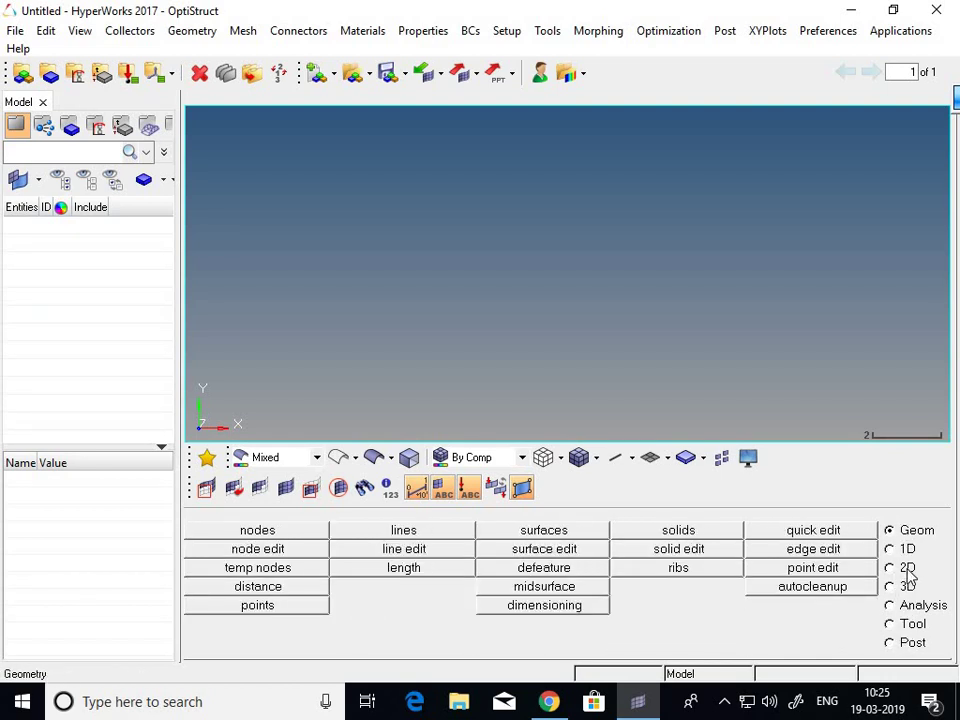
{"action": "left_click", "coordinate": [370, 34]}
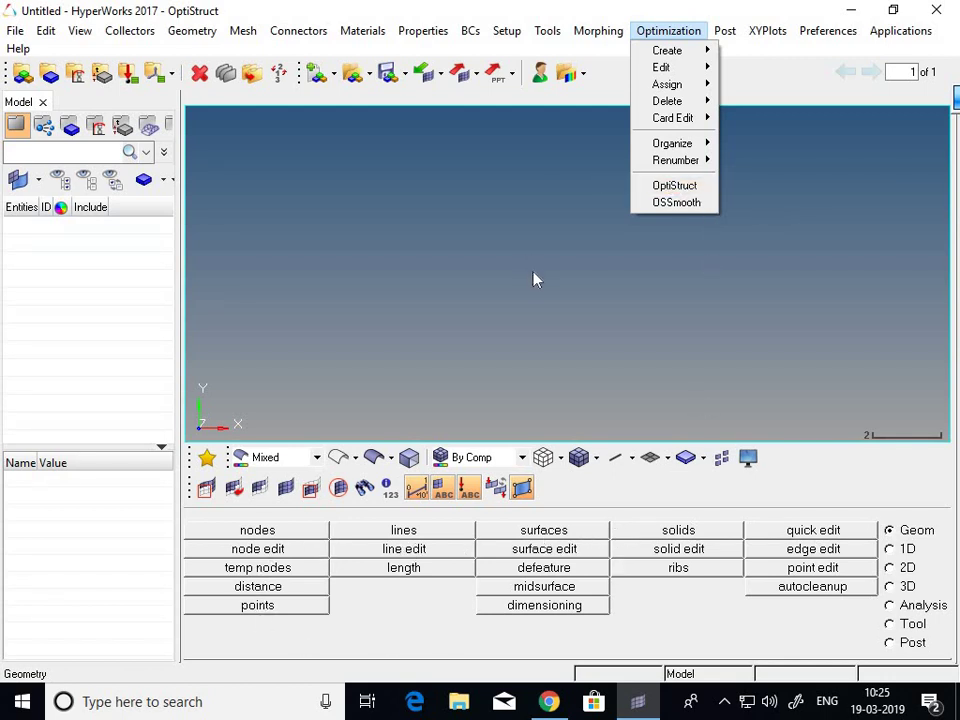
{"action": "left_click", "coordinate": [928, 540]}
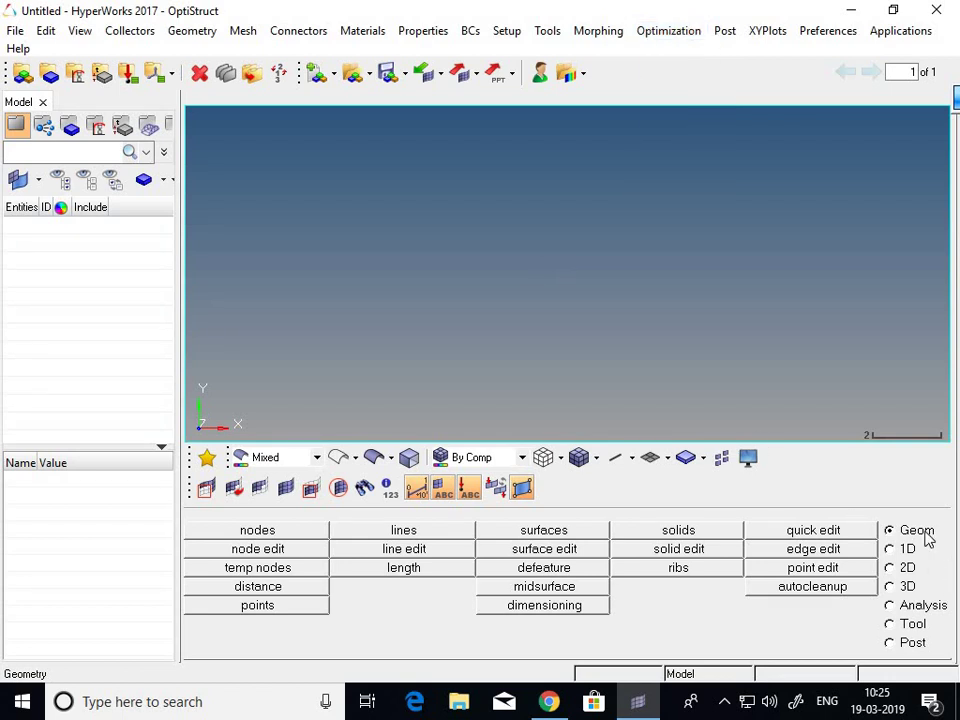
{"action": "left_click", "coordinate": [907, 549]}
{"action": "left_click", "coordinate": [907, 567]}
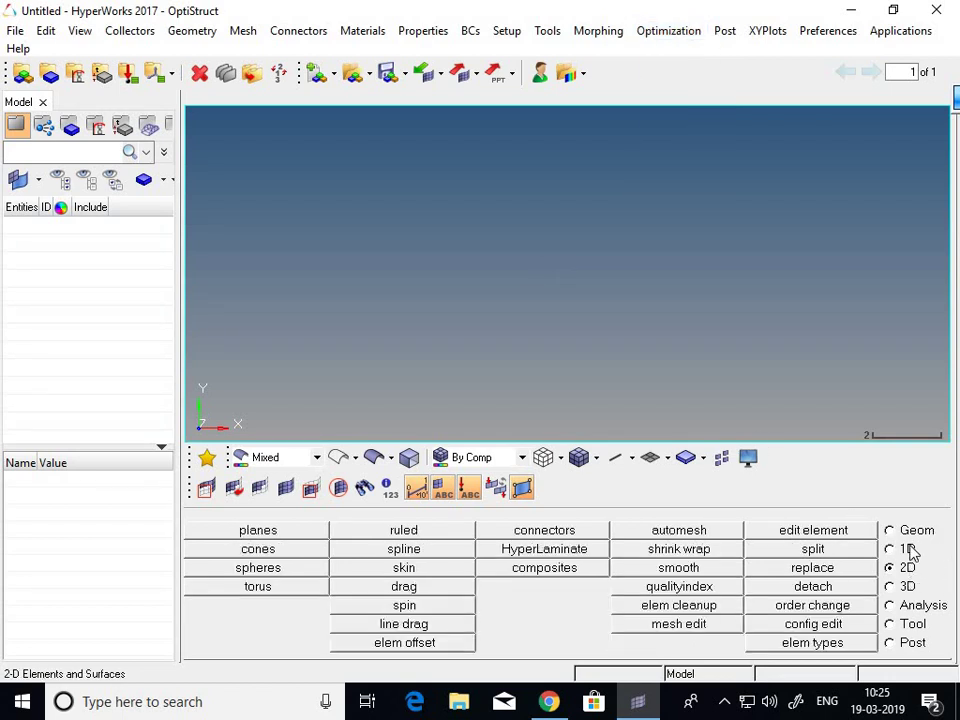
{"action": "left_click", "coordinate": [907, 549]}
{"action": "left_click", "coordinate": [907, 568]}
{"action": "left_click", "coordinate": [907, 586]}
{"action": "left_click", "coordinate": [910, 605]}
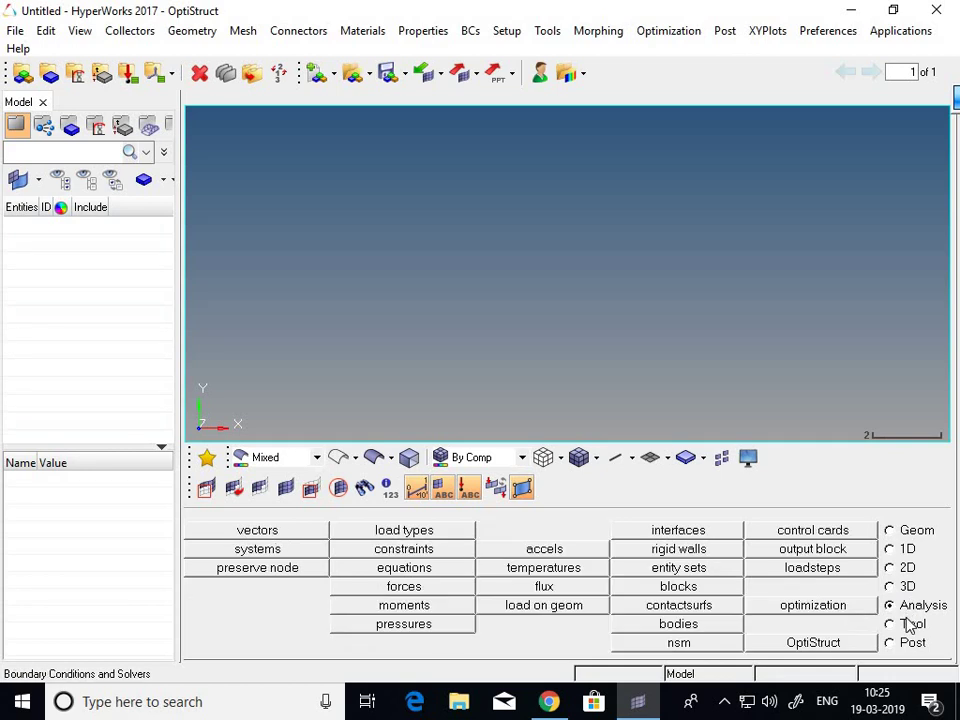
{"action": "left_click", "coordinate": [910, 623]}
{"action": "left_click", "coordinate": [907, 645]}
{"action": "left_click", "coordinate": [904, 536]}
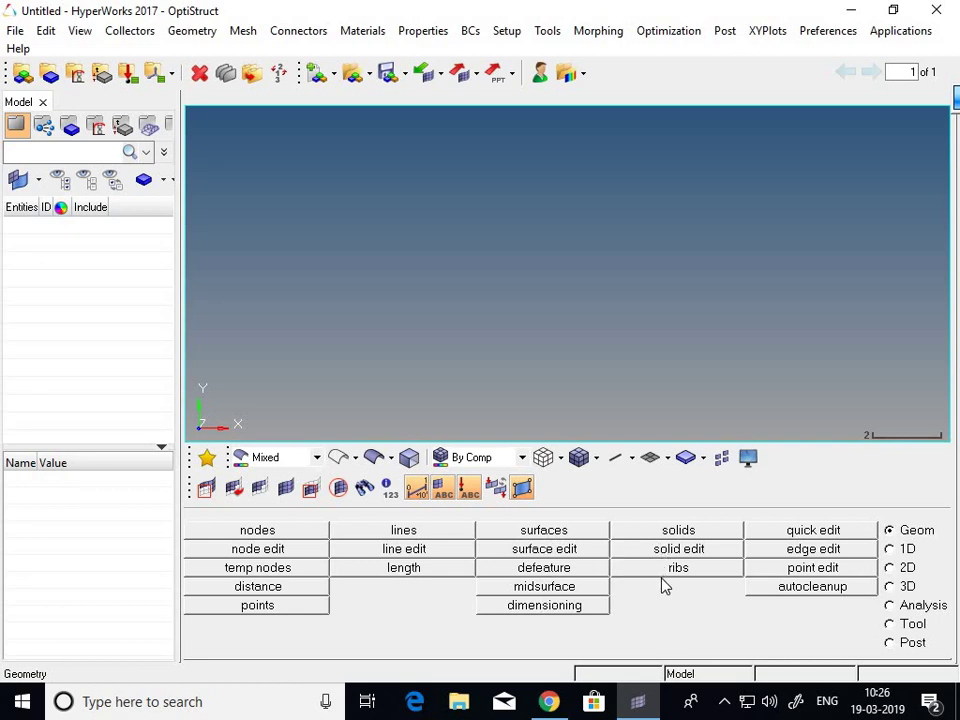
- Open the Nodes XYZ panel and create a node at the origin (0, 0, 0)
{"action": "left_click", "coordinate": [258, 531]}
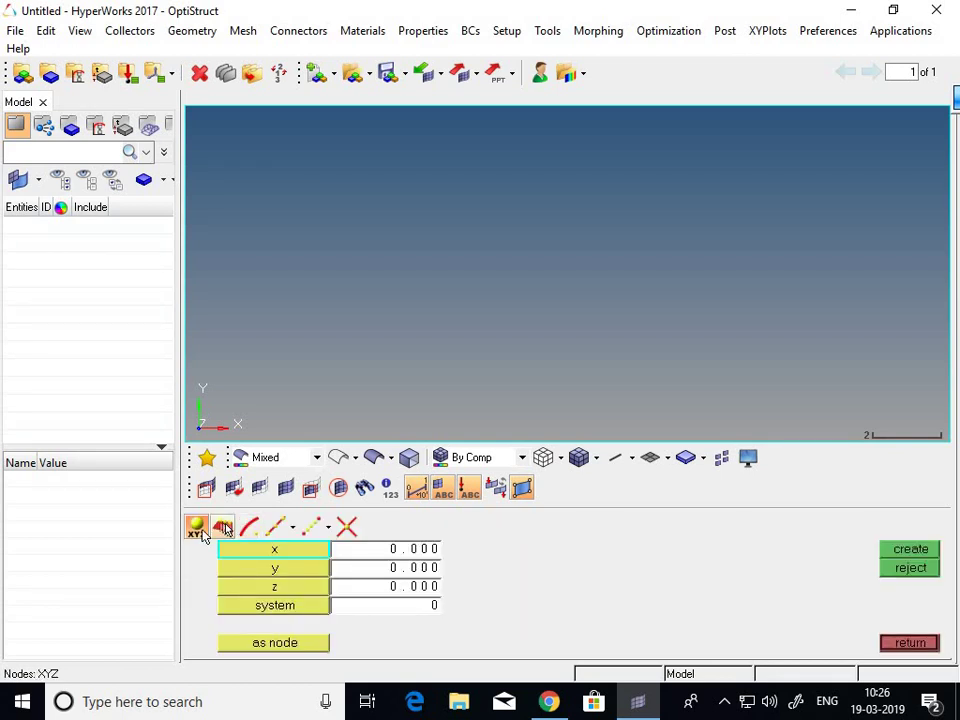
{"action": "left_click", "coordinate": [900, 643]}
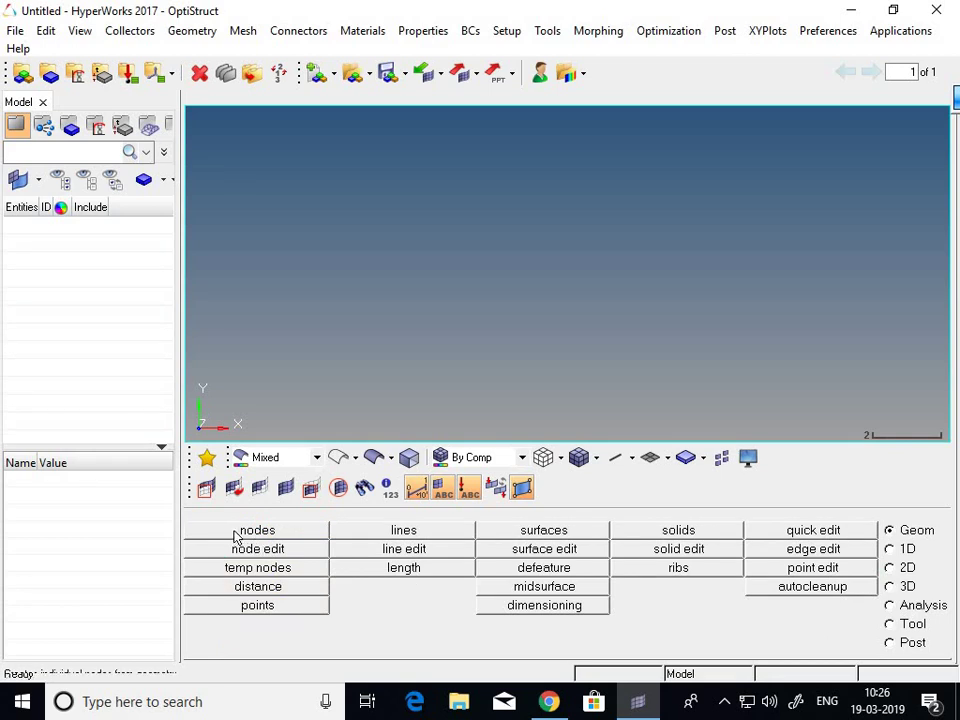
{"action": "left_click", "coordinate": [240, 533]}
{"action": "left_click", "coordinate": [387, 553]}
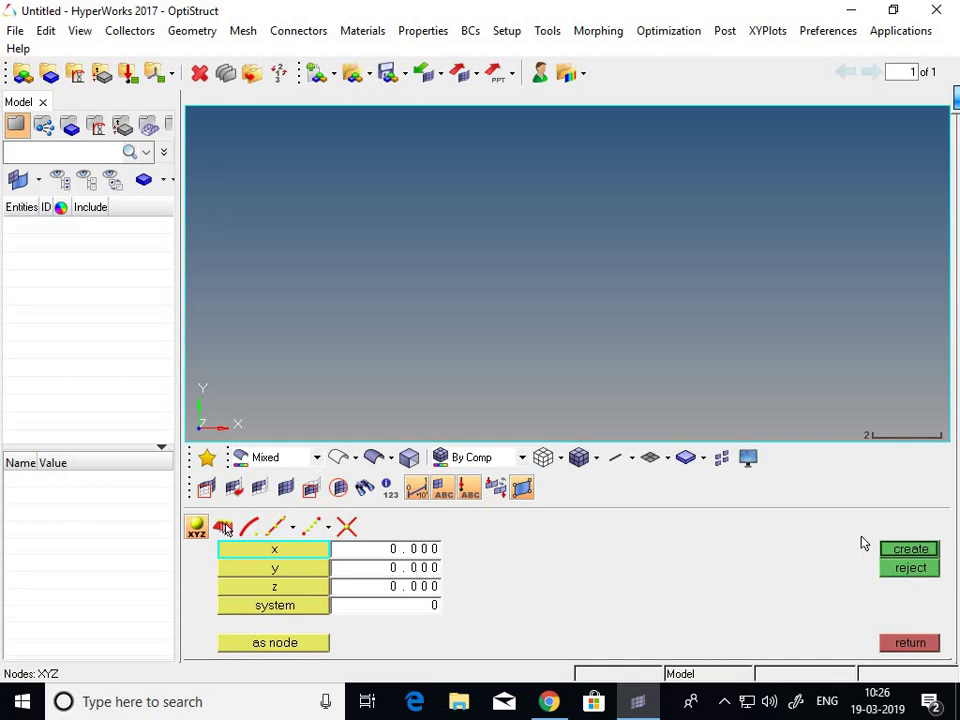
{"action": "left_click", "coordinate": [903, 551]}
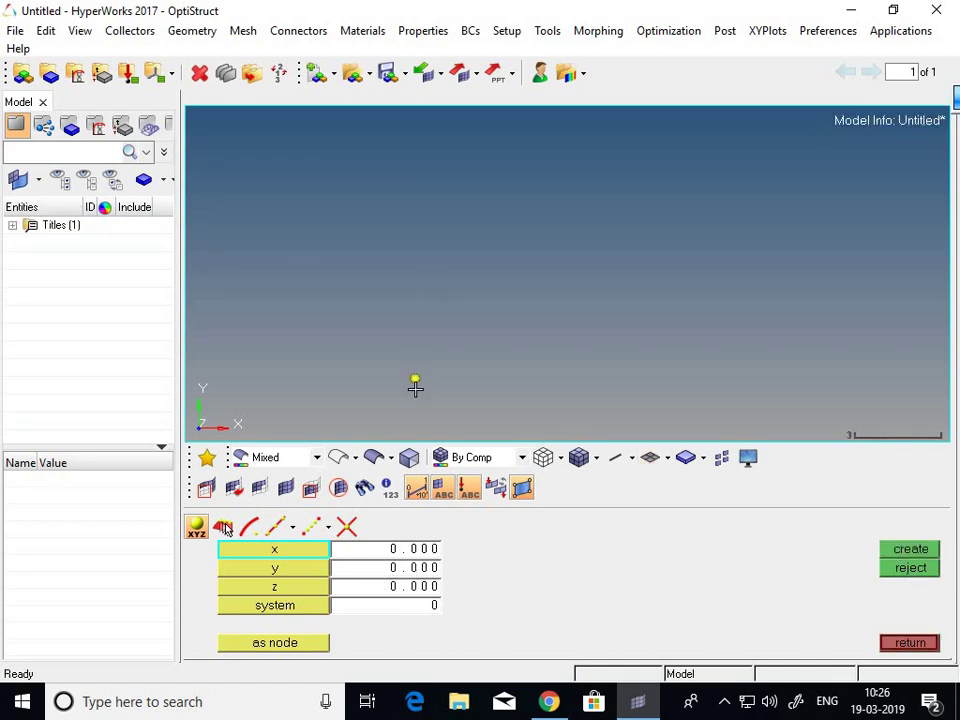
- Create a second node at x = 10 on the X axis
{"action": "scroll", "coordinate": [435, 321], "scroll_direction": "up", "scroll_amount": 3}
{"action": "scroll", "coordinate": [432, 335], "scroll_direction": "up", "scroll_amount": 2}
{"action": "scroll", "coordinate": [437, 320], "scroll_direction": "up", "scroll_amount": 3}
{"action": "scroll", "coordinate": [380, 385], "scroll_direction": "up", "scroll_amount": 3}
{"action": "scroll", "coordinate": [384, 359], "scroll_direction": "up", "scroll_amount": 2}
{"action": "scroll", "coordinate": [388, 354], "scroll_direction": "up", "scroll_amount": 1}
{"action": "scroll", "coordinate": [396, 326], "scroll_direction": "up", "scroll_amount": 1}
{"action": "scroll", "coordinate": [404, 304], "scroll_direction": "up", "scroll_amount": 1}
{"action": "scroll", "coordinate": [398, 320], "scroll_direction": "up", "scroll_amount": 1}
{"action": "left_click", "coordinate": [394, 550]}
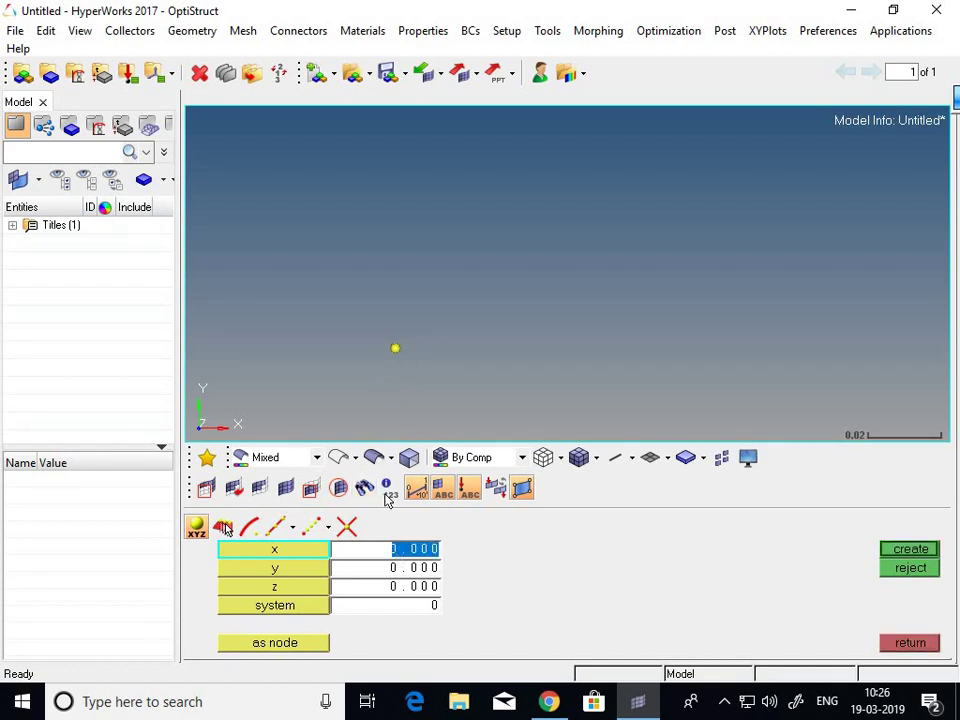
{"action": "type", "text": "10"}
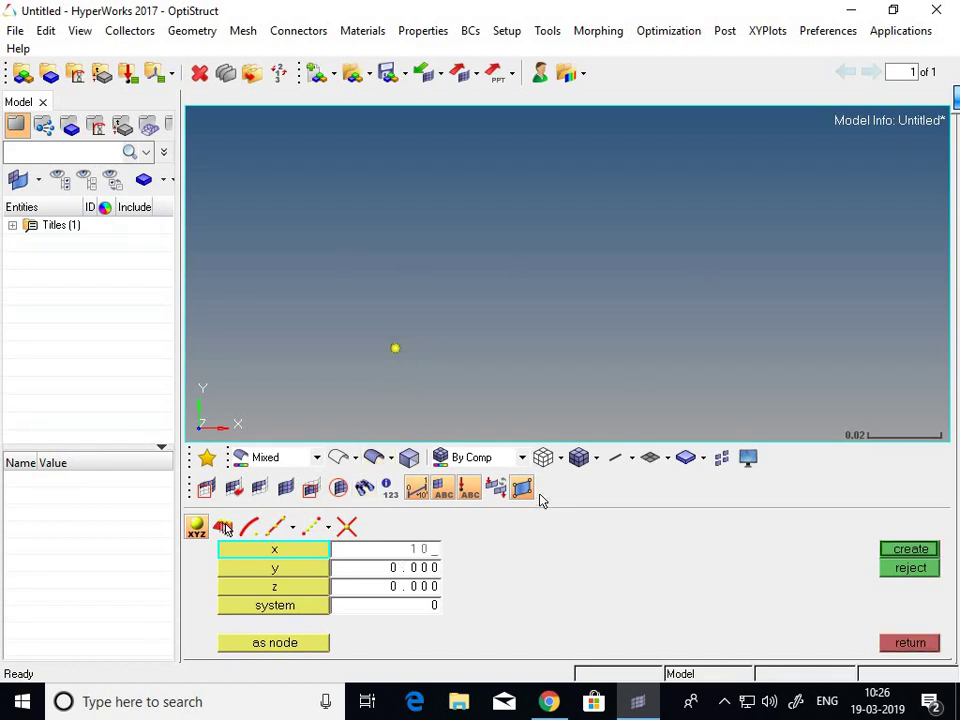
{"action": "left_click", "coordinate": [921, 551]}
- Create the third node of the bottom row at x = 20
{"action": "scroll", "coordinate": [596, 337], "scroll_direction": "down", "scroll_amount": 3}
{"action": "scroll", "coordinate": [576, 337], "scroll_direction": "down", "scroll_amount": 5}
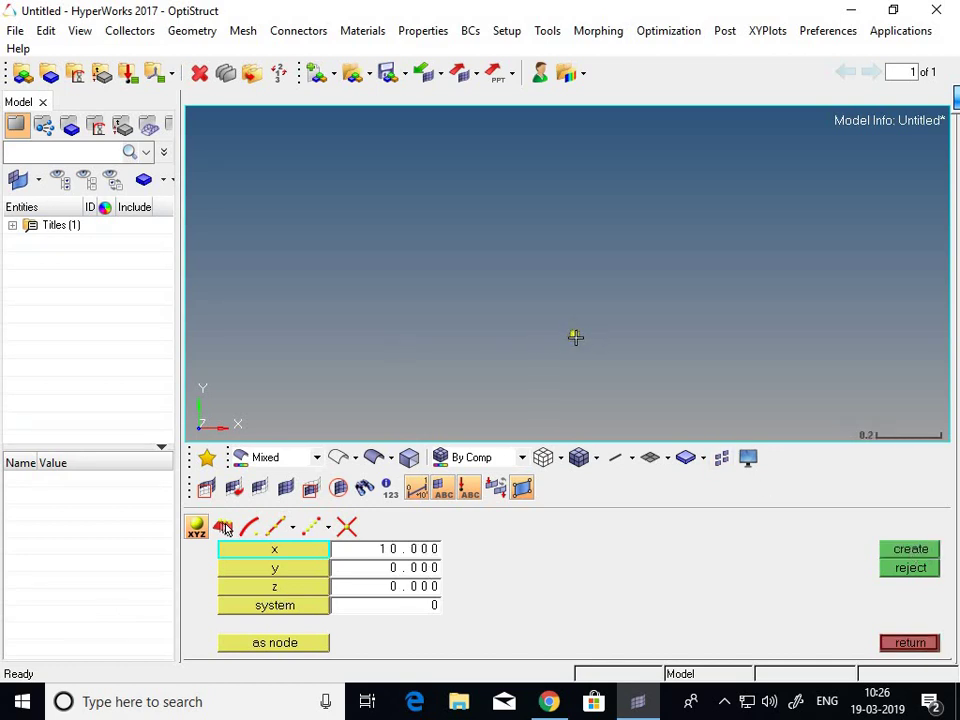
{"action": "scroll", "coordinate": [578, 337], "scroll_direction": "down", "scroll_amount": 5}
{"action": "scroll", "coordinate": [578, 338], "scroll_direction": "down", "scroll_amount": 1}
{"action": "scroll", "coordinate": [705, 365], "scroll_direction": "up", "scroll_amount": 1}
{"action": "scroll", "coordinate": [778, 343], "scroll_direction": "up", "scroll_amount": 4}
{"action": "scroll", "coordinate": [300, 226], "scroll_direction": "up", "scroll_amount": 1}
{"action": "scroll", "coordinate": [306, 237], "scroll_direction": "down", "scroll_amount": 1}
{"action": "scroll", "coordinate": [310, 230], "scroll_direction": "up", "scroll_amount": 1}
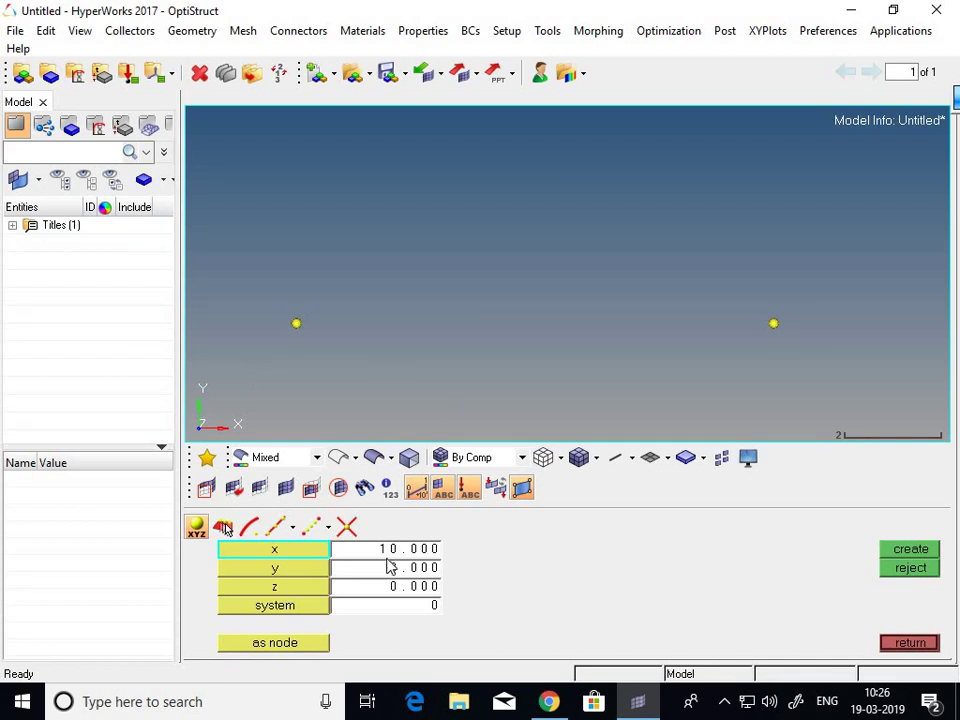
{"action": "scroll", "coordinate": [462, 343], "scroll_direction": "down", "scroll_amount": 6}
{"action": "scroll", "coordinate": [658, 349], "scroll_direction": "down", "scroll_amount": 2}
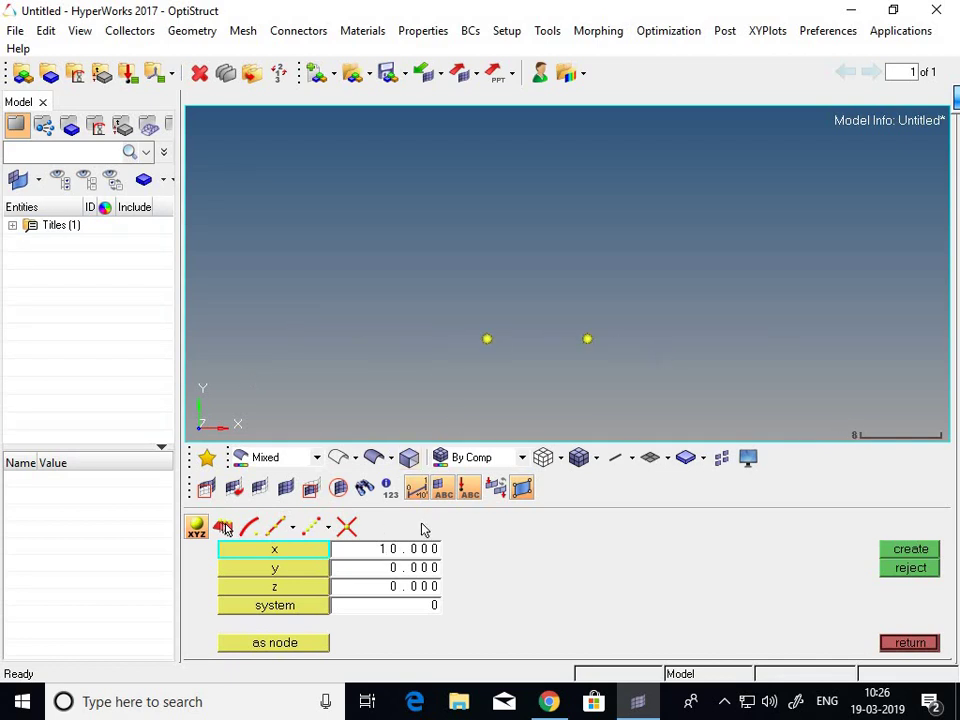
{"action": "left_click", "coordinate": [384, 550]}
{"action": "type", "text": "20"}
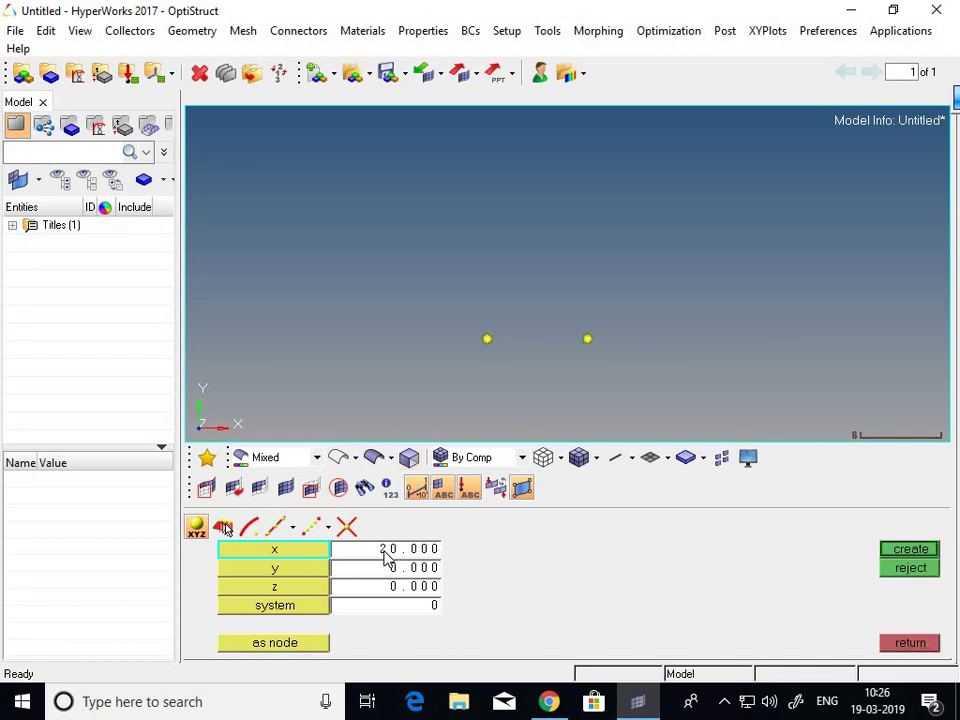
{"action": "left_click", "coordinate": [885, 553]}
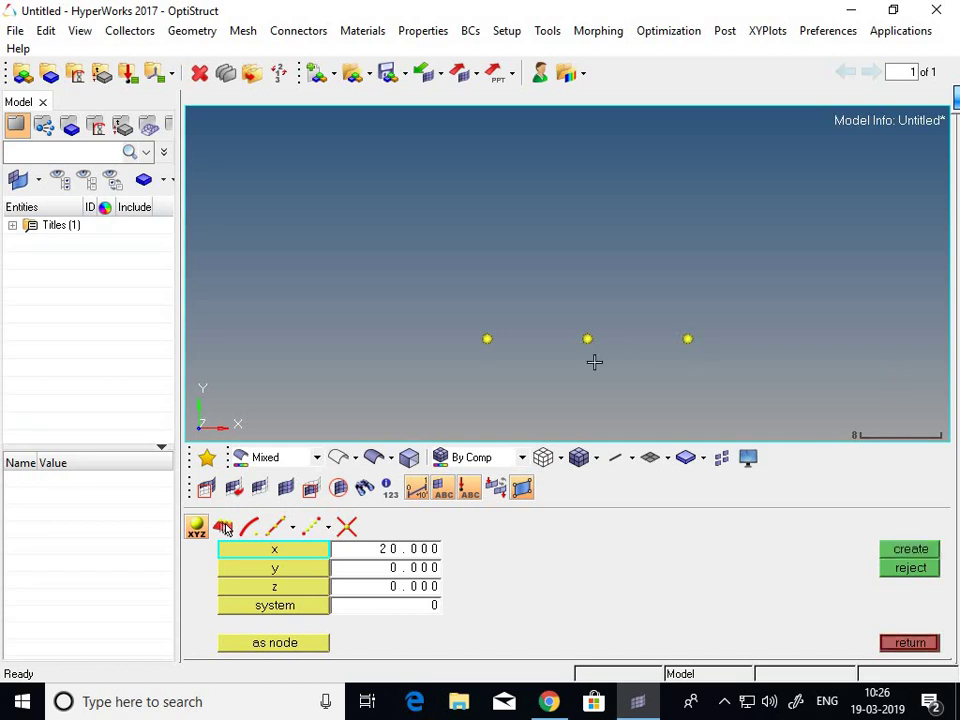
{"action": "left_click", "coordinate": [381, 553]}
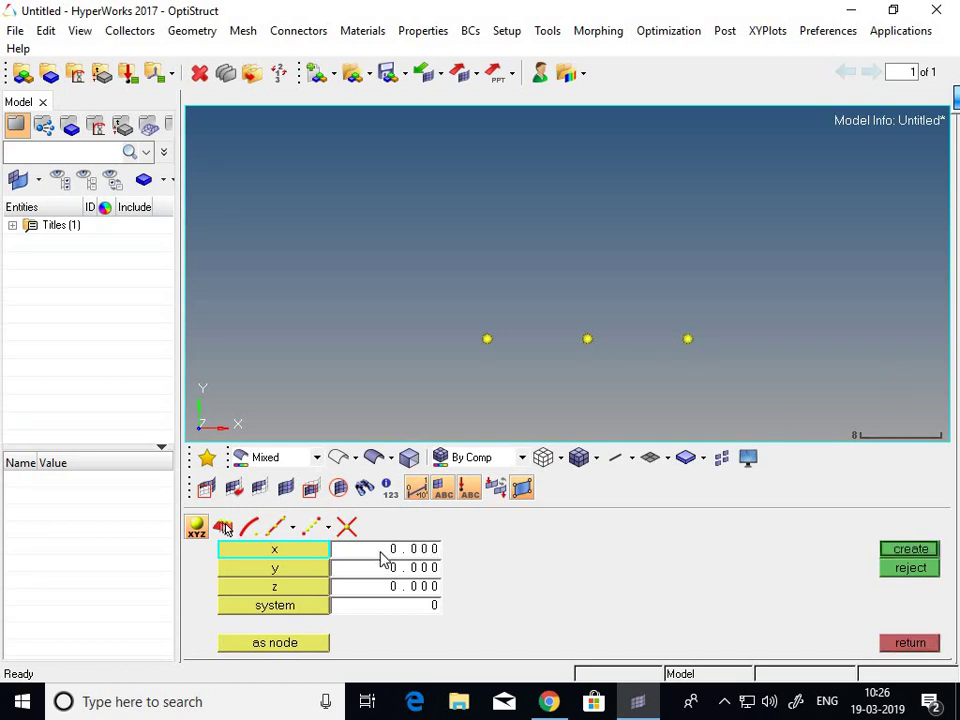
- Create the left-column nodes above the origin at y = 10 and y = 20
{"action": "left_click", "coordinate": [388, 568]}
{"action": "type", "text": "10"}
{"action": "left_click", "coordinate": [903, 552]}
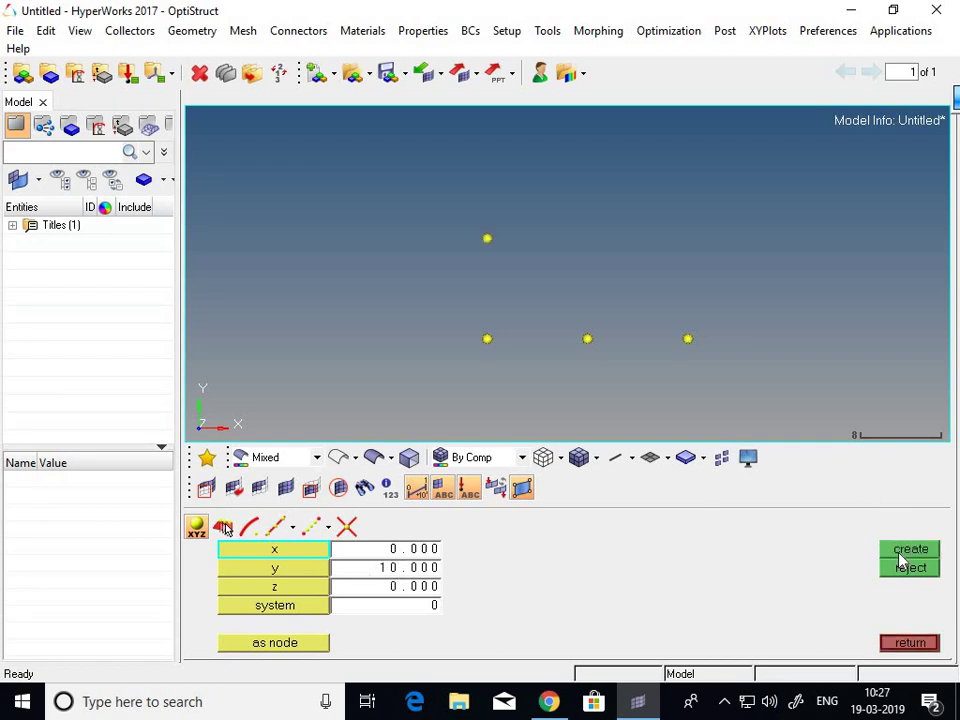
{"action": "left_click", "coordinate": [403, 572]}
{"action": "type", "text": "2"}
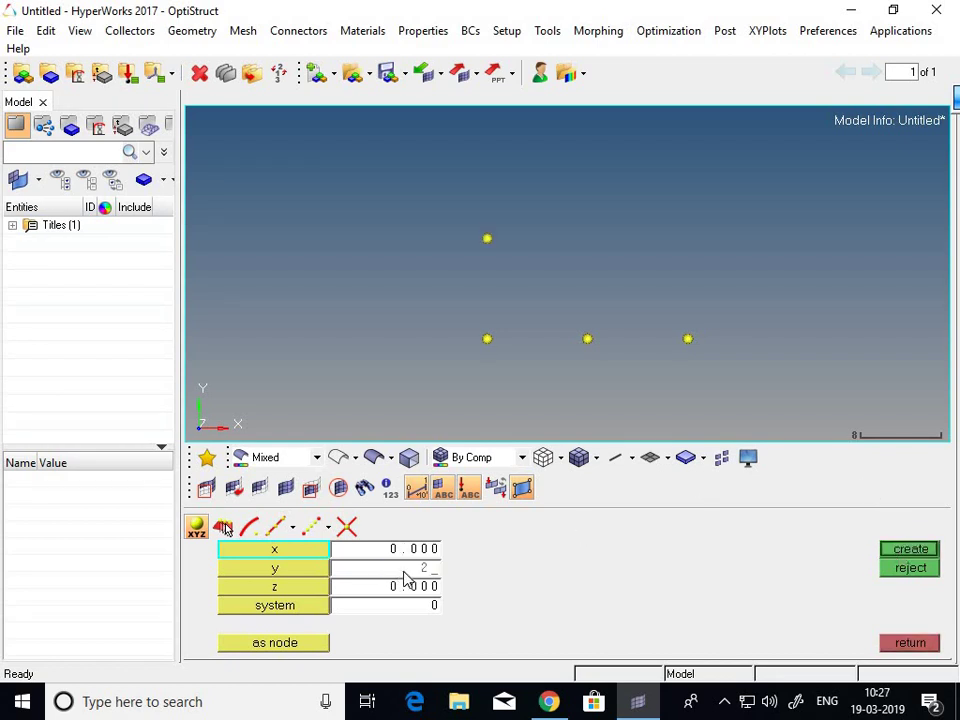
{"action": "left_click", "coordinate": [895, 550]}
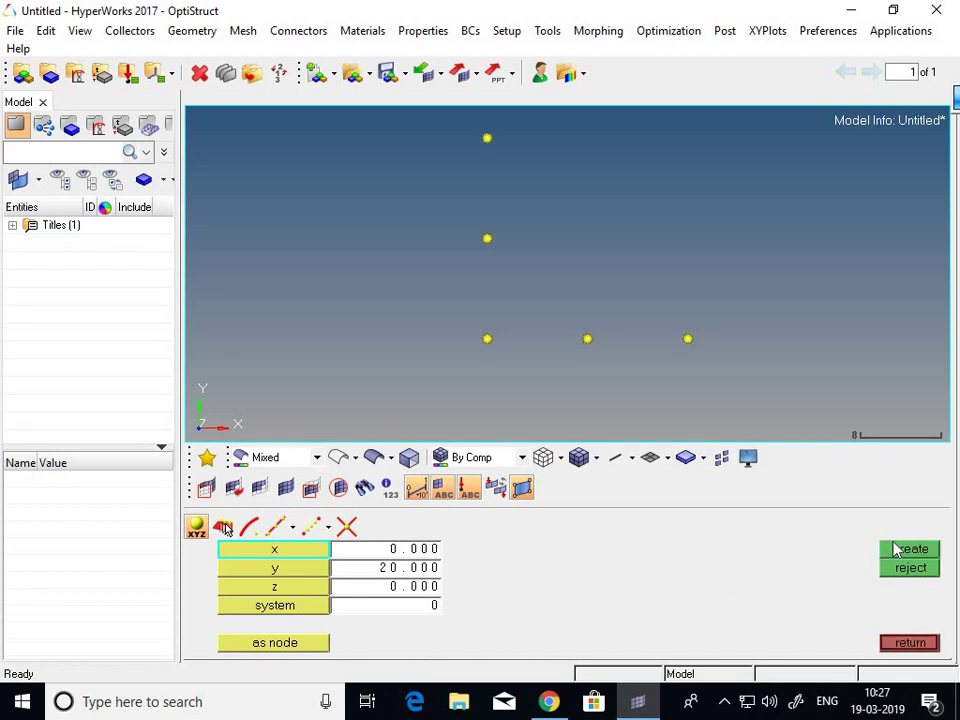
- Create the top-row nodes at (10, 20) and (20, 20)
{"action": "right_click_drag", "start_coordinate": [389, 255], "coordinate": [545, 152], "text": "ctrl"}
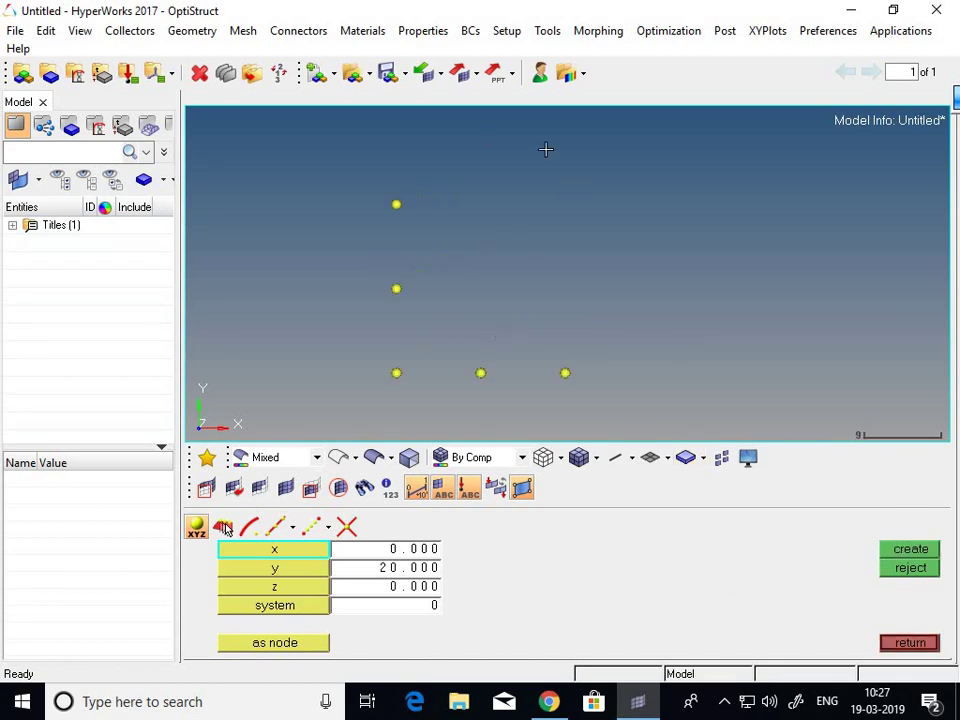
{"action": "scroll", "coordinate": [545, 152], "scroll_direction": "down", "scroll_amount": 1}
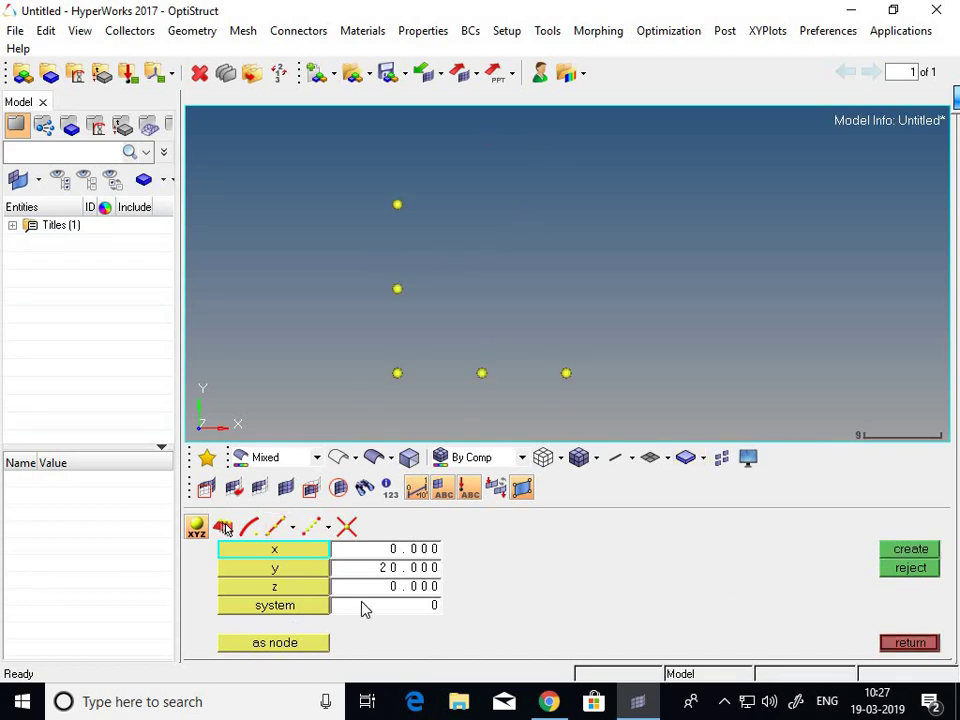
{"action": "left_click", "coordinate": [414, 552]}
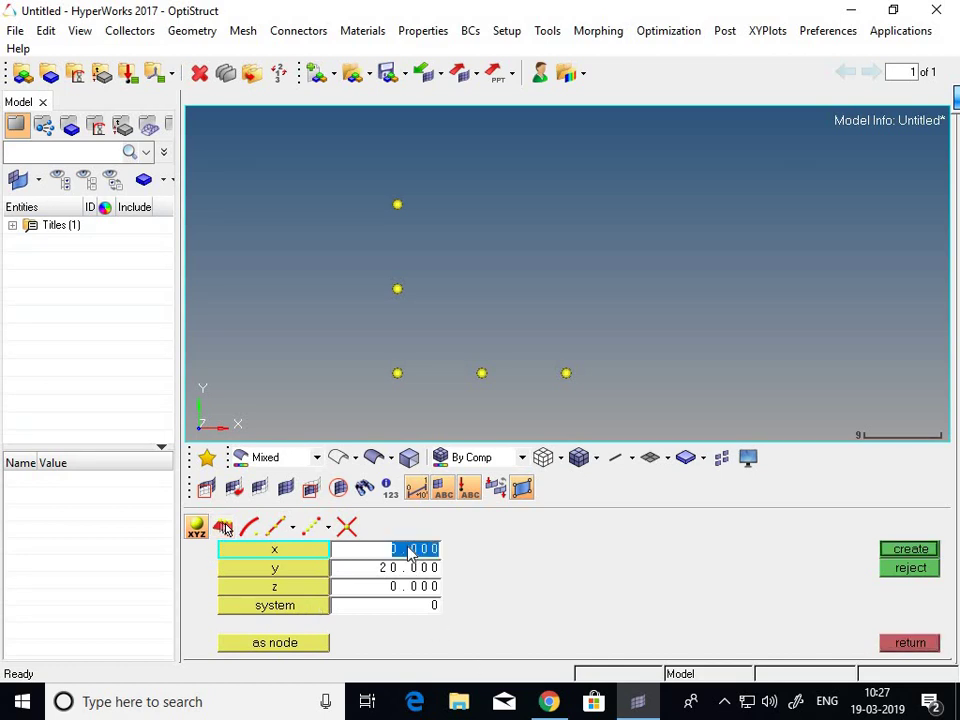
{"action": "type", "text": "10"}
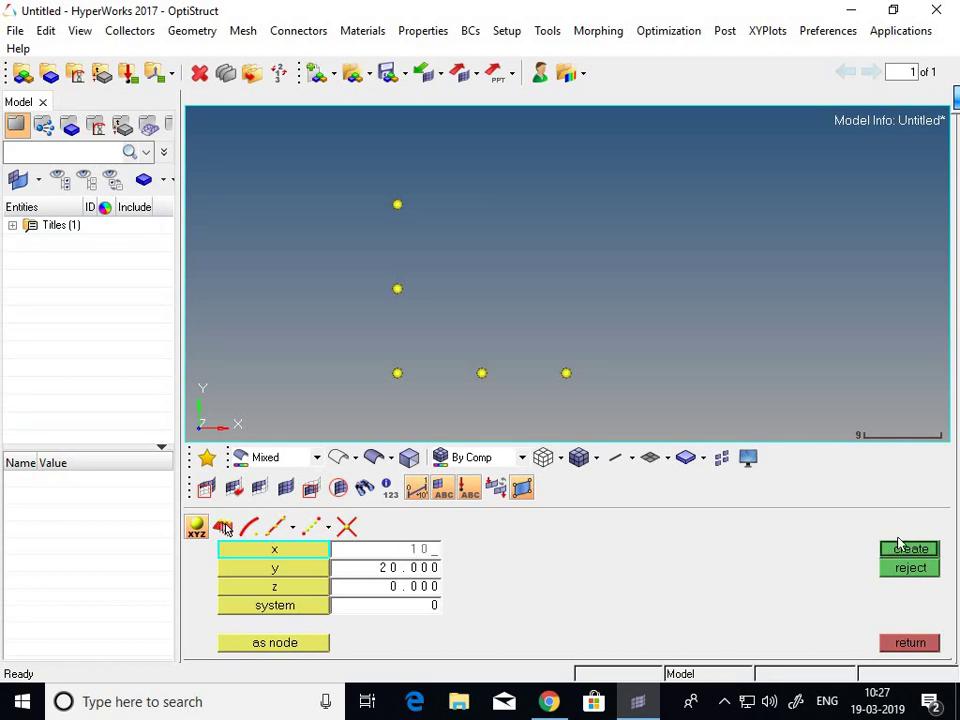
{"action": "left_click", "coordinate": [903, 551]}
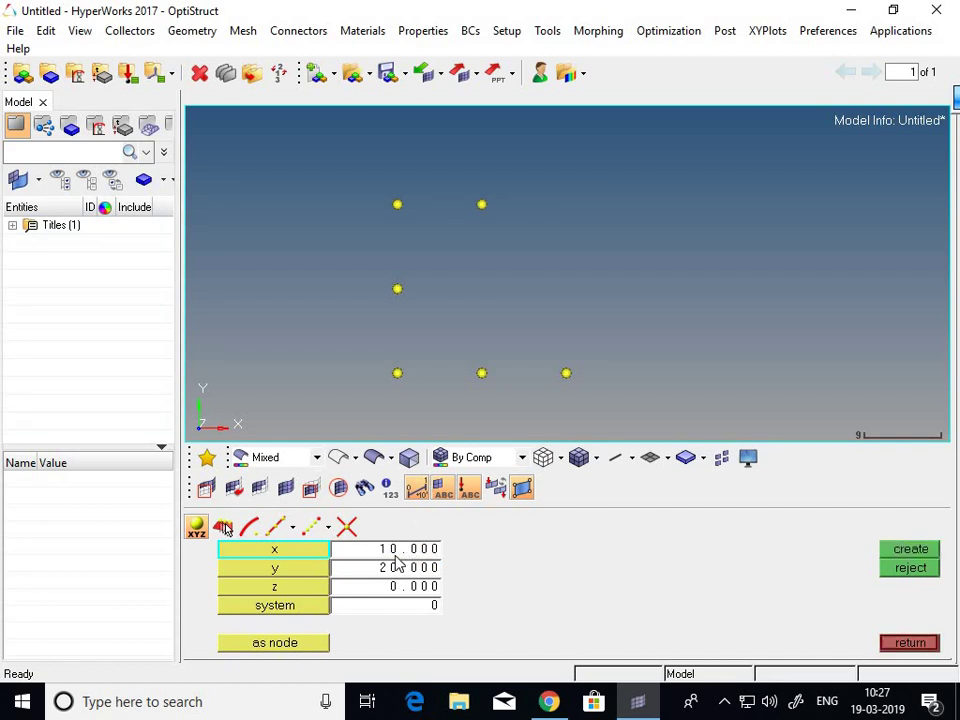
{"action": "type", "text": "20"}
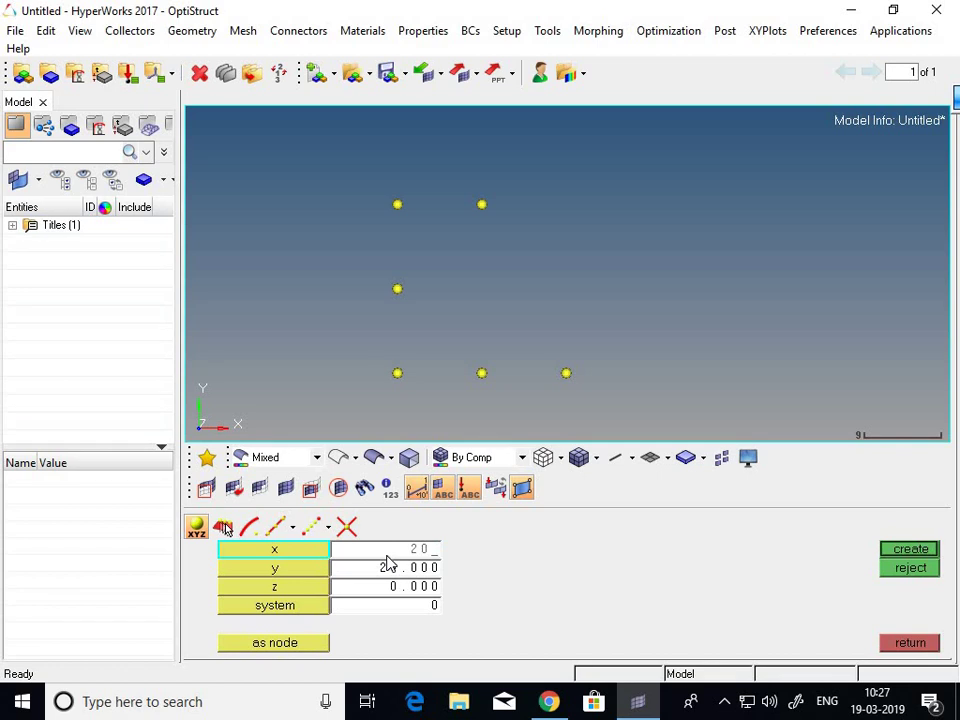
{"action": "left_click", "coordinate": [908, 551]}
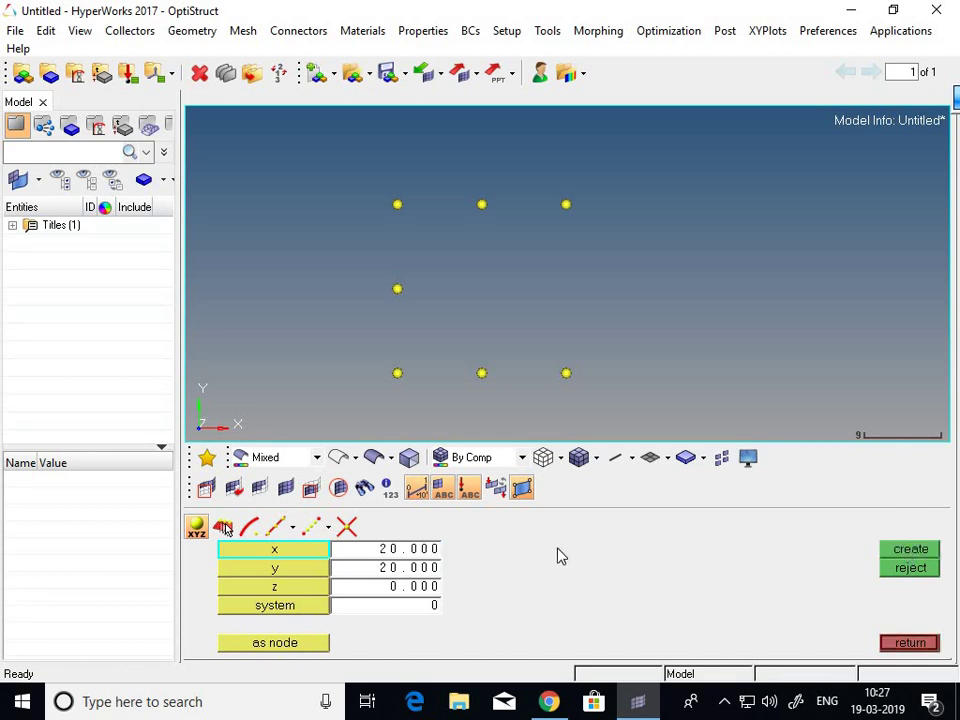
- Create the centre node at (10, 10) and the node at (20, 10), then close the panel
{"action": "left_click", "coordinate": [389, 556]}
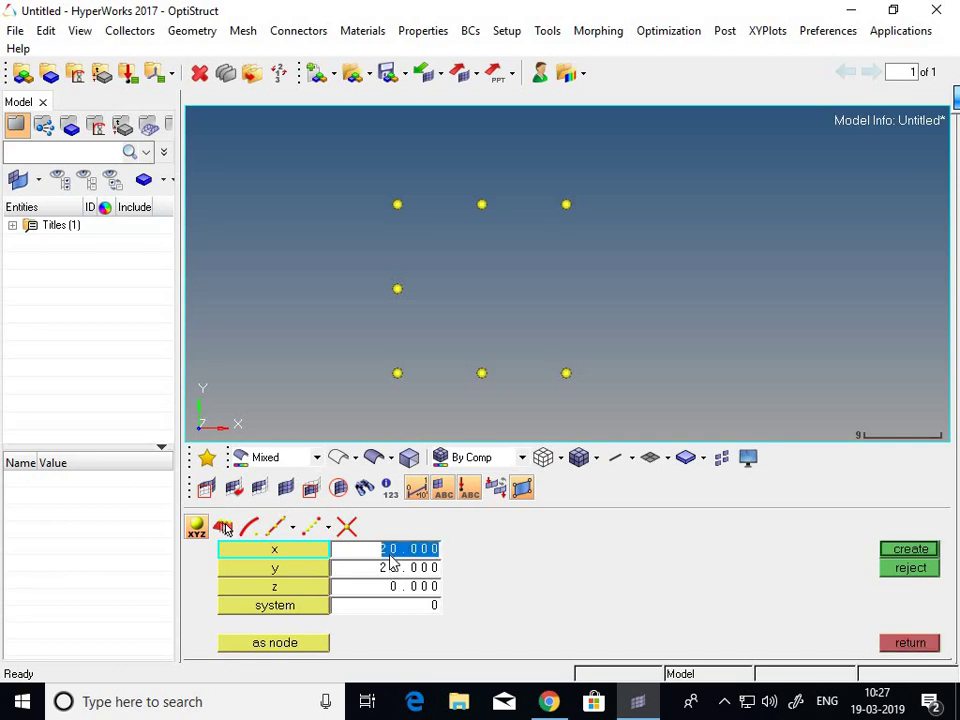
{"action": "type", "text": "10"}
{"action": "key", "text": "Tab"}
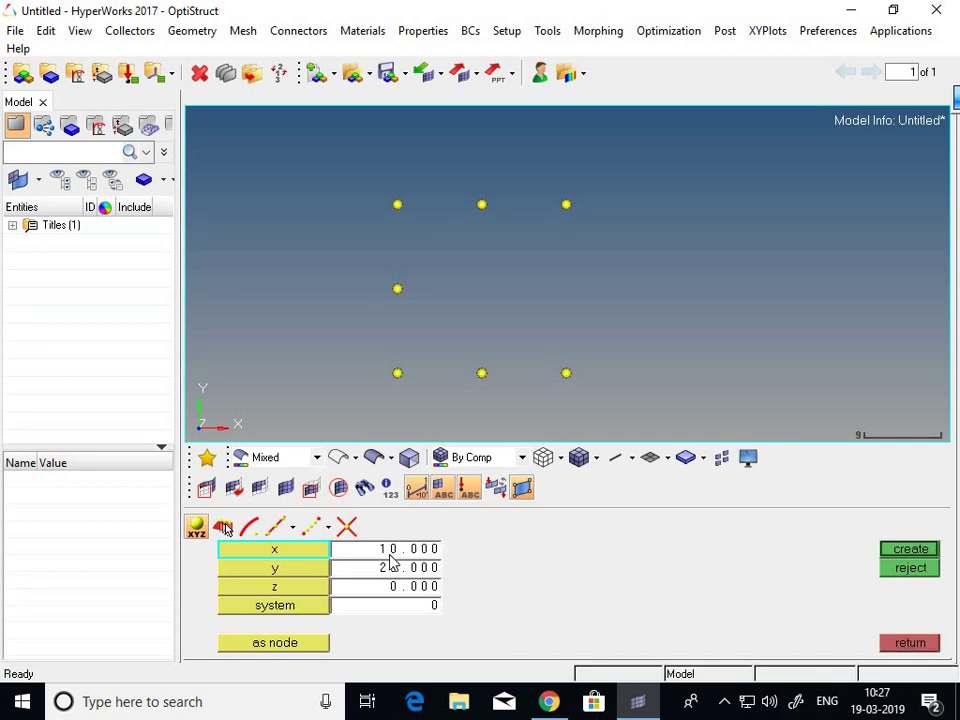
{"action": "left_click", "coordinate": [907, 550]}
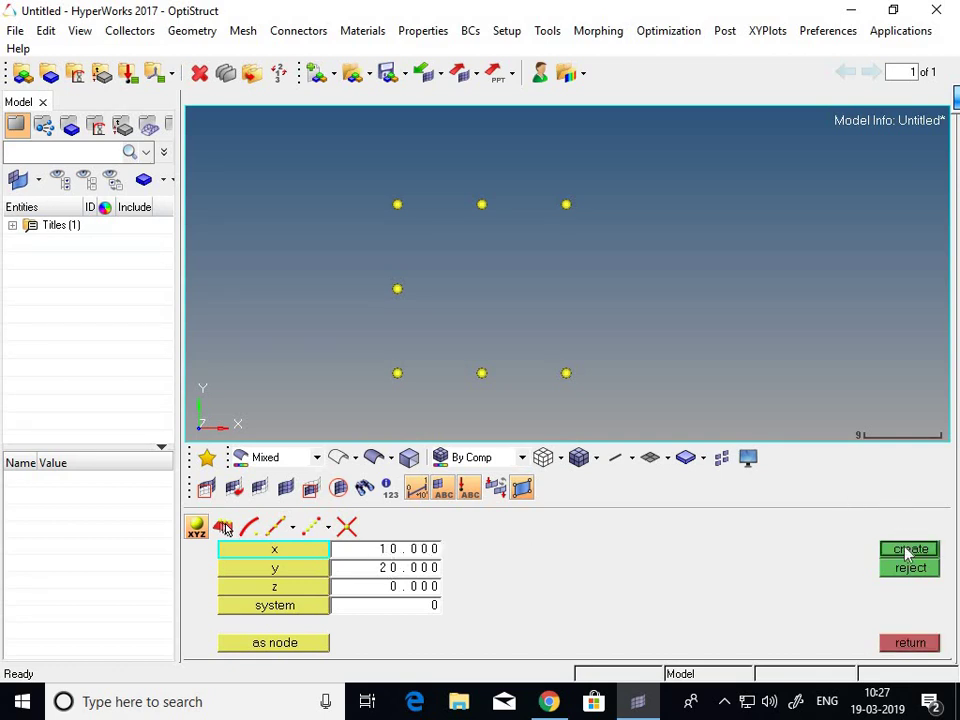
{"action": "left_click", "coordinate": [420, 570]}
{"action": "type", "text": "10"}
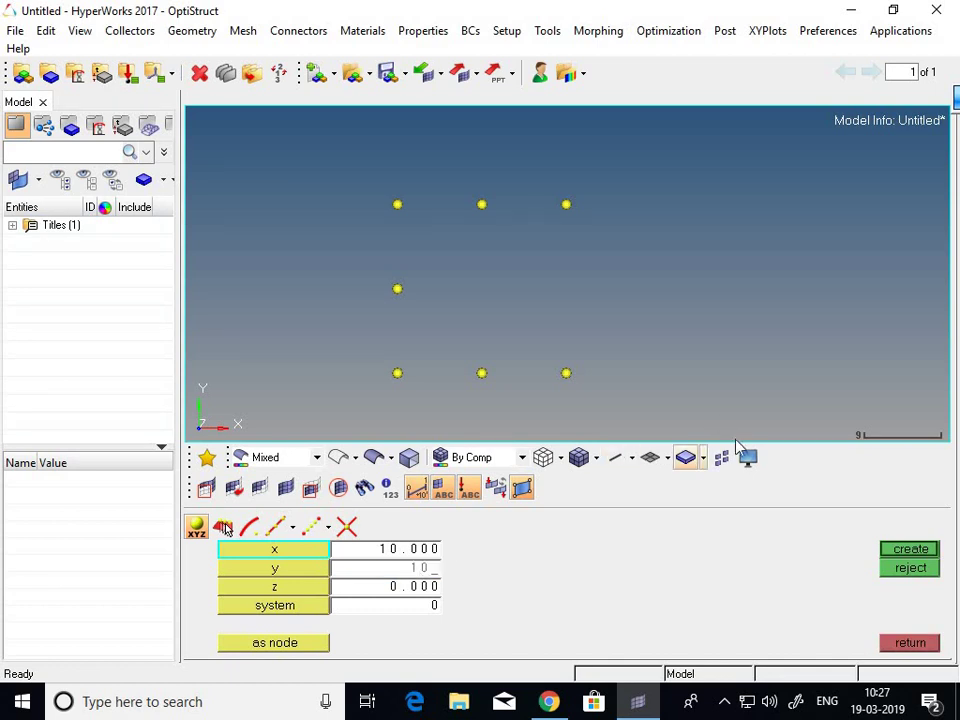
{"action": "left_click", "coordinate": [899, 552]}
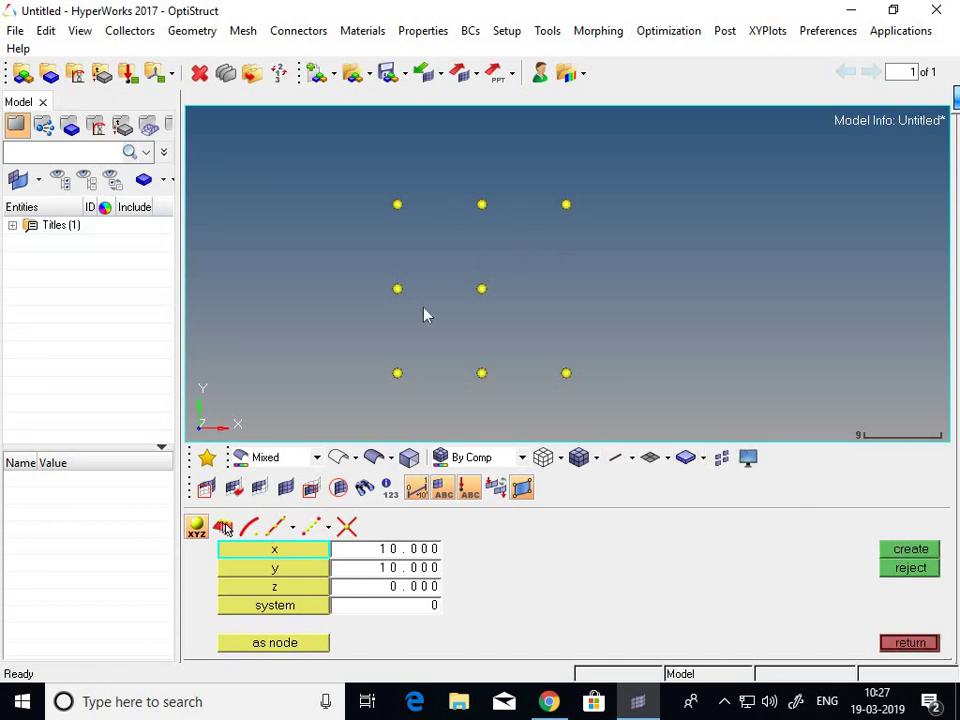
{"action": "left_click", "coordinate": [401, 550]}
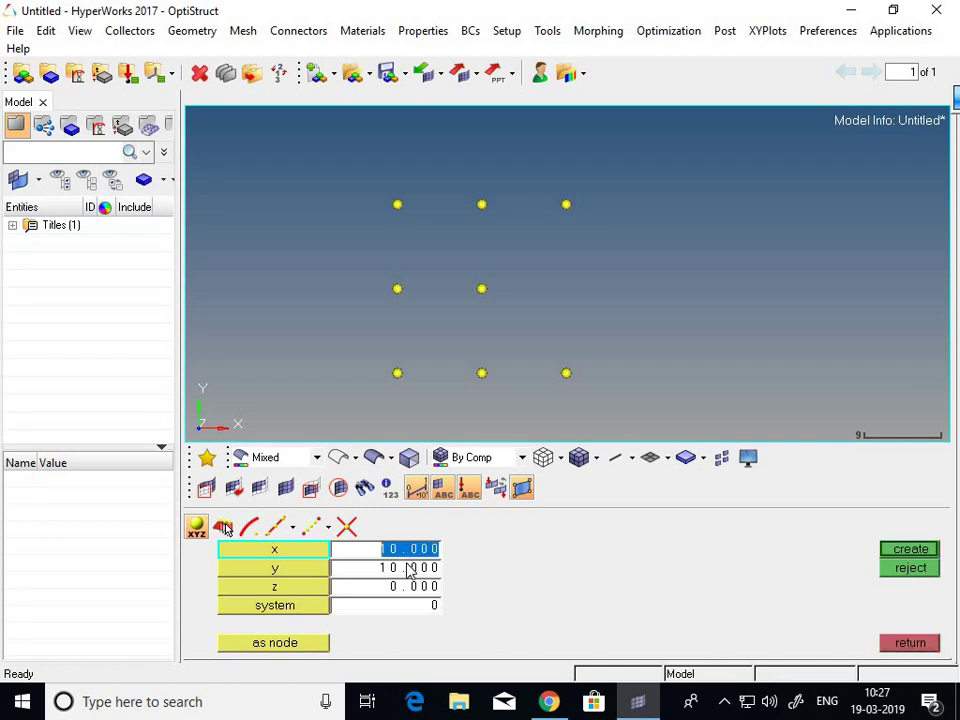
{"action": "type", "text": "20"}
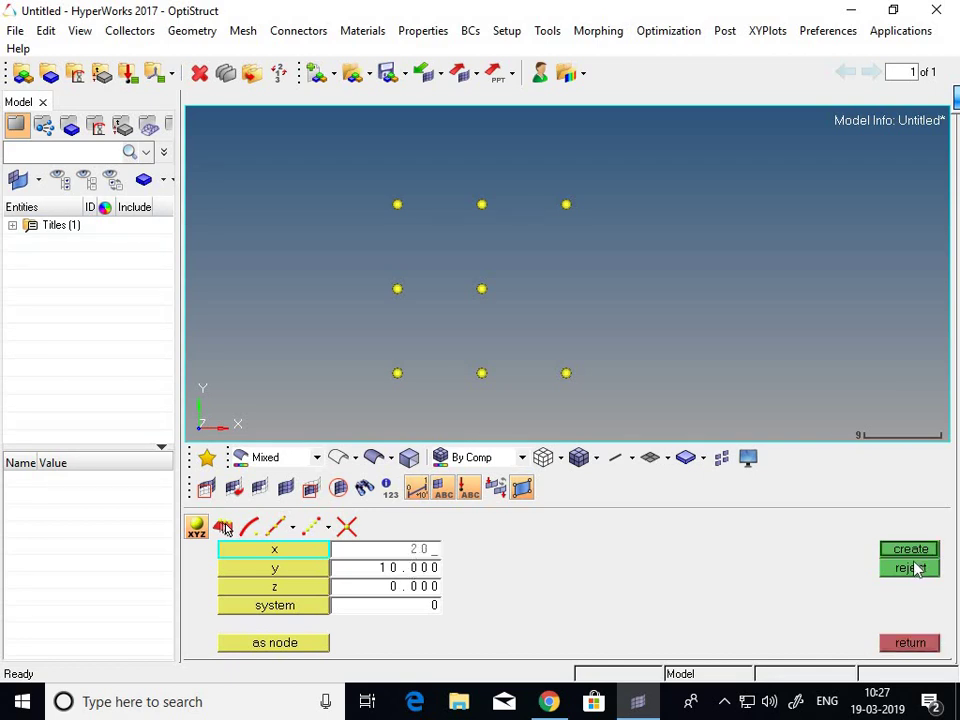
{"action": "left_click", "coordinate": [915, 555]}
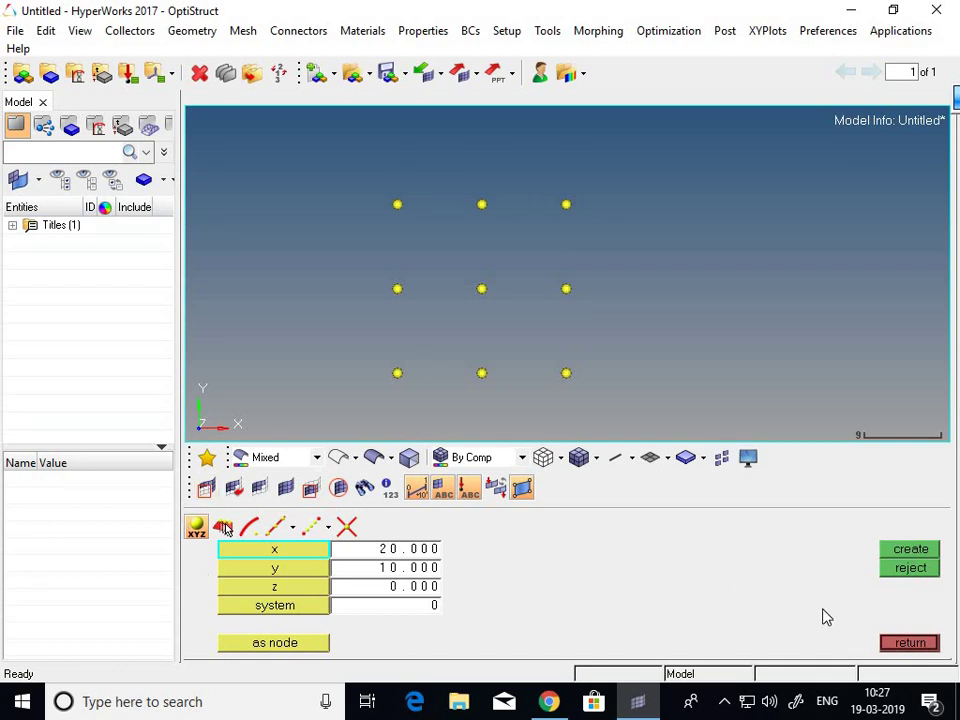
{"action": "left_click", "coordinate": [911, 642]}
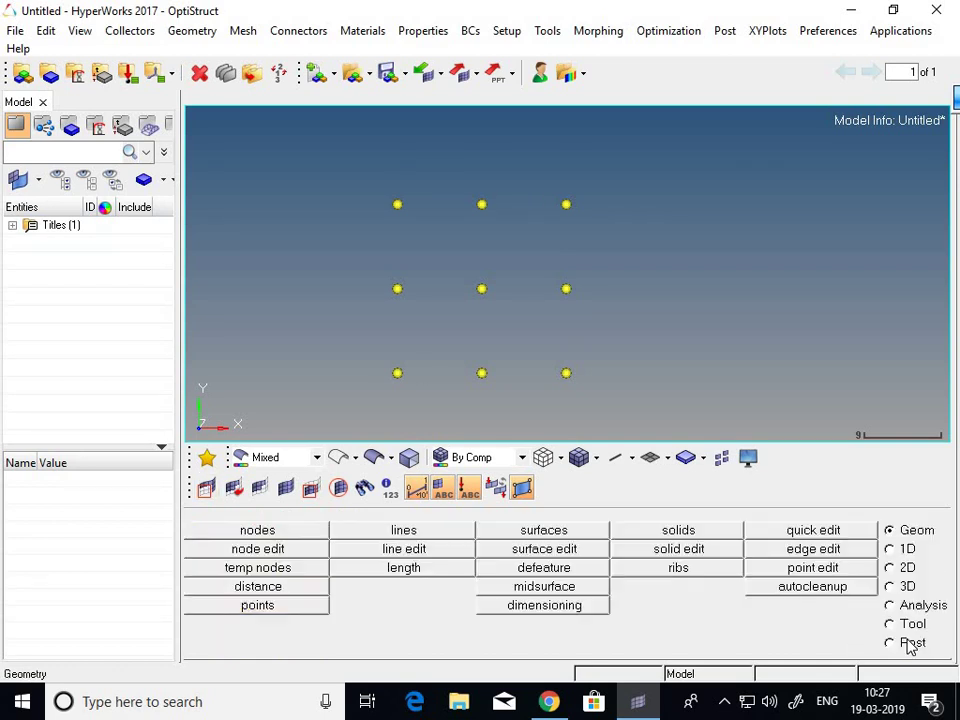
- Draw the square outline with linear-node lines through the eight perimeter nodes
{"action": "left_click", "coordinate": [451, 538]}
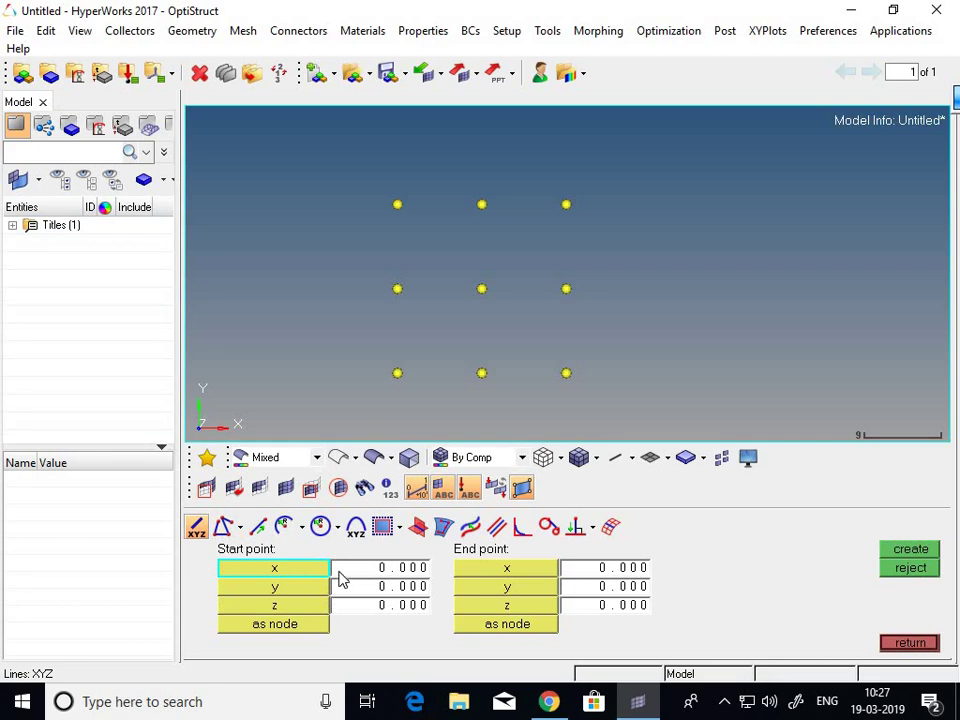
{"action": "left_click", "coordinate": [222, 527]}
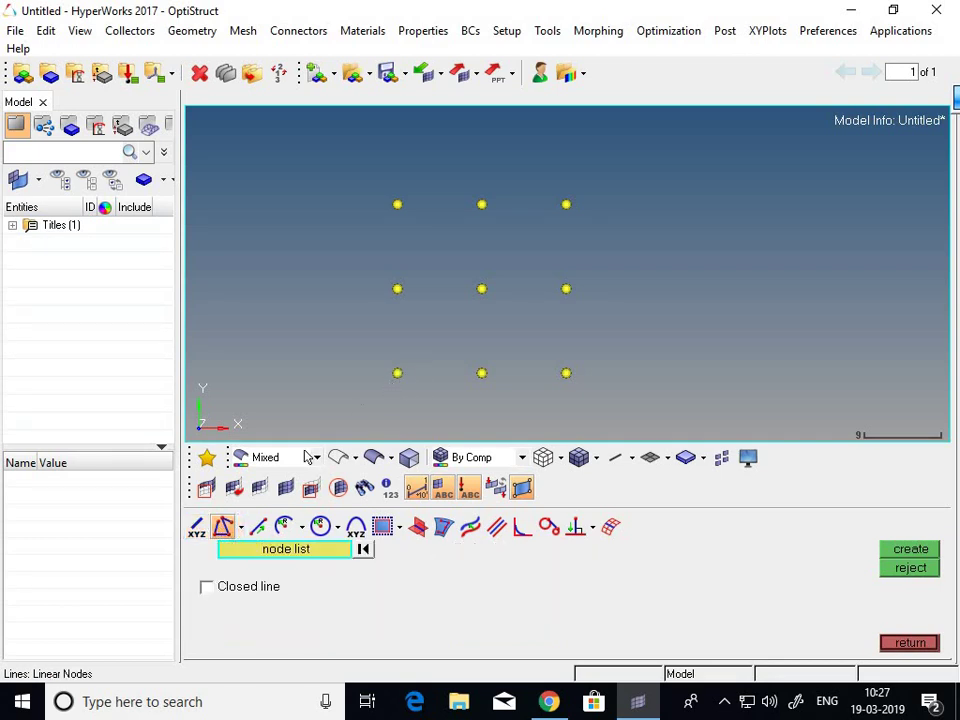
{"action": "left_click", "coordinate": [397, 373]}
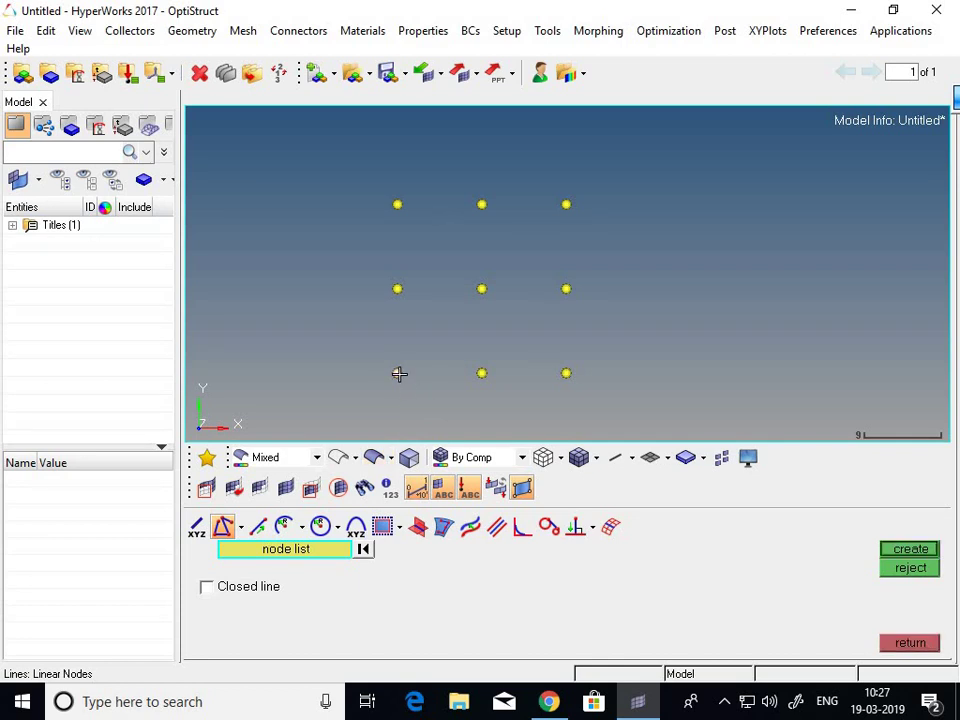
{"action": "left_click", "coordinate": [395, 290]}
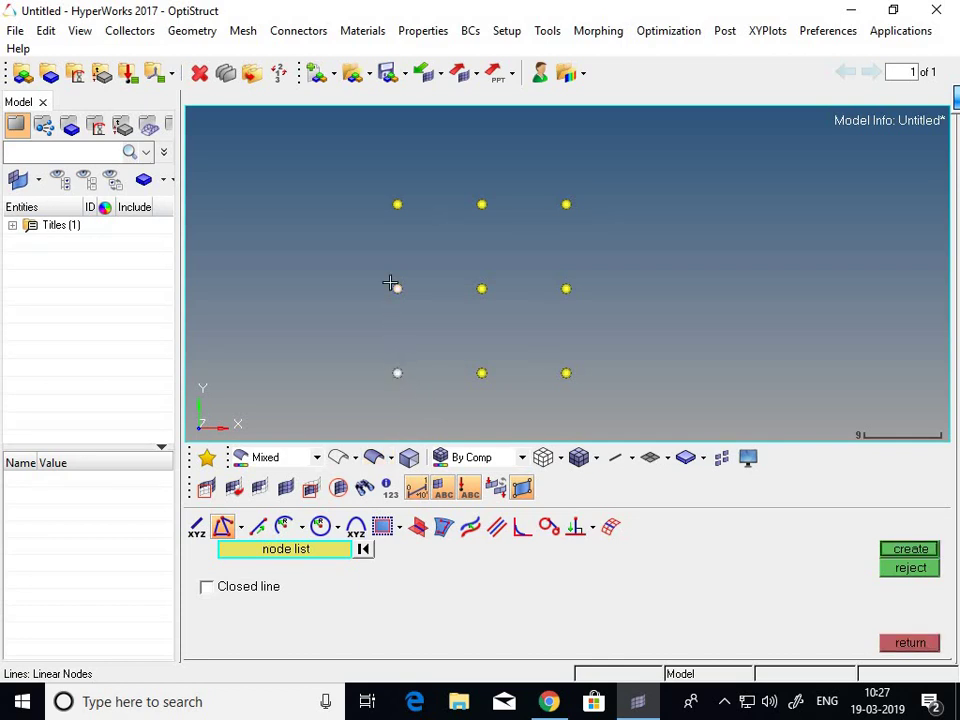
{"action": "middle_click", "coordinate": [410, 355]}
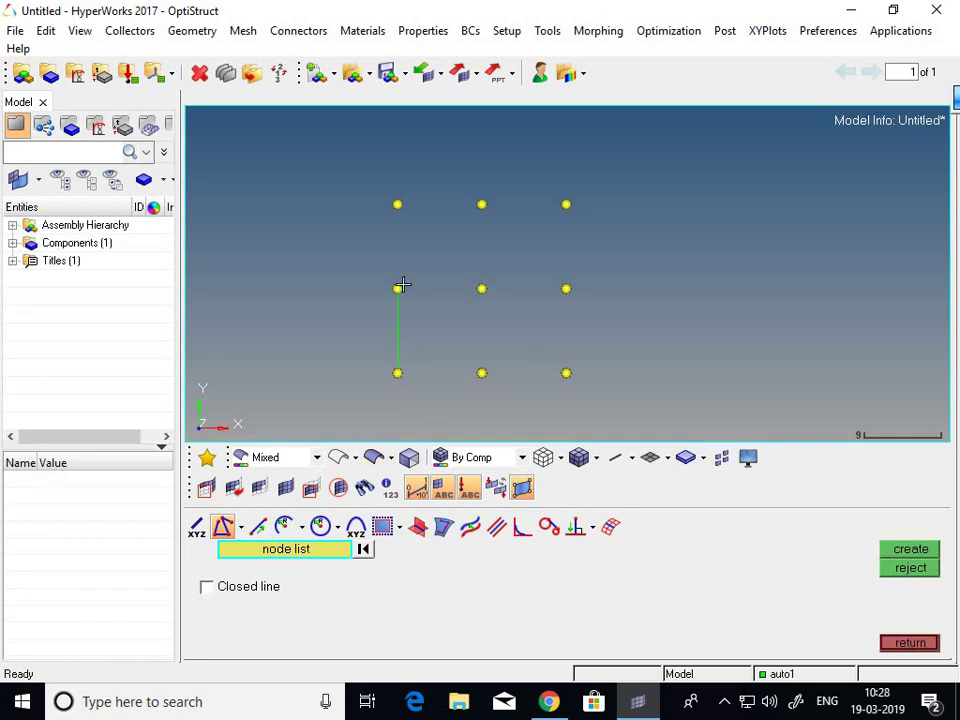
{"action": "left_click", "coordinate": [397, 204]}
{"action": "middle_click", "coordinate": [412, 232]}
{"action": "left_click", "coordinate": [483, 204]}
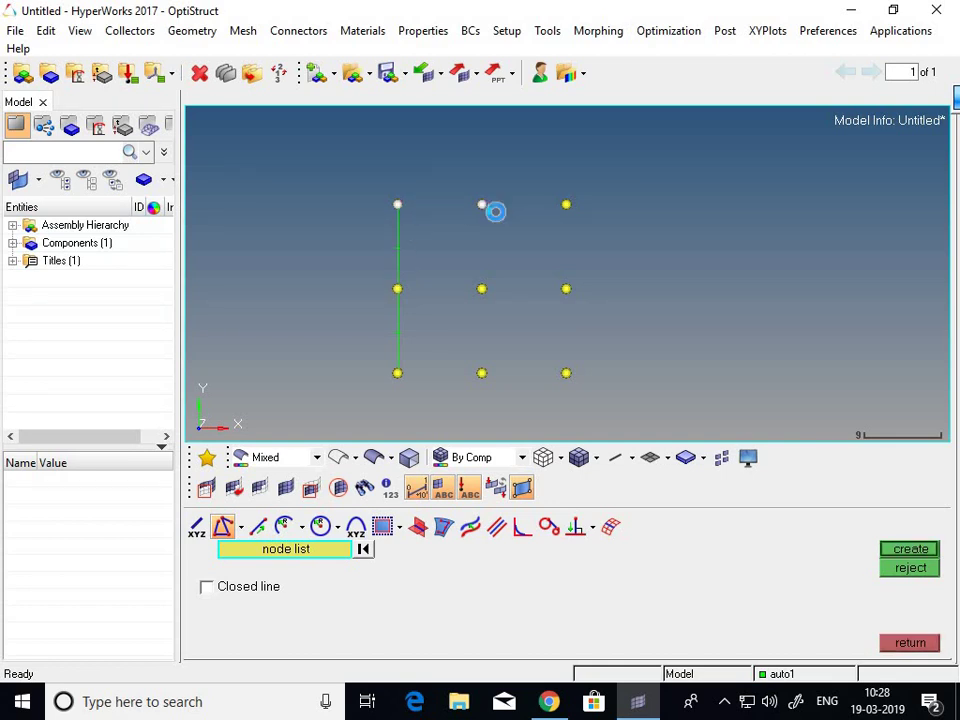
{"action": "middle_click", "coordinate": [483, 205]}
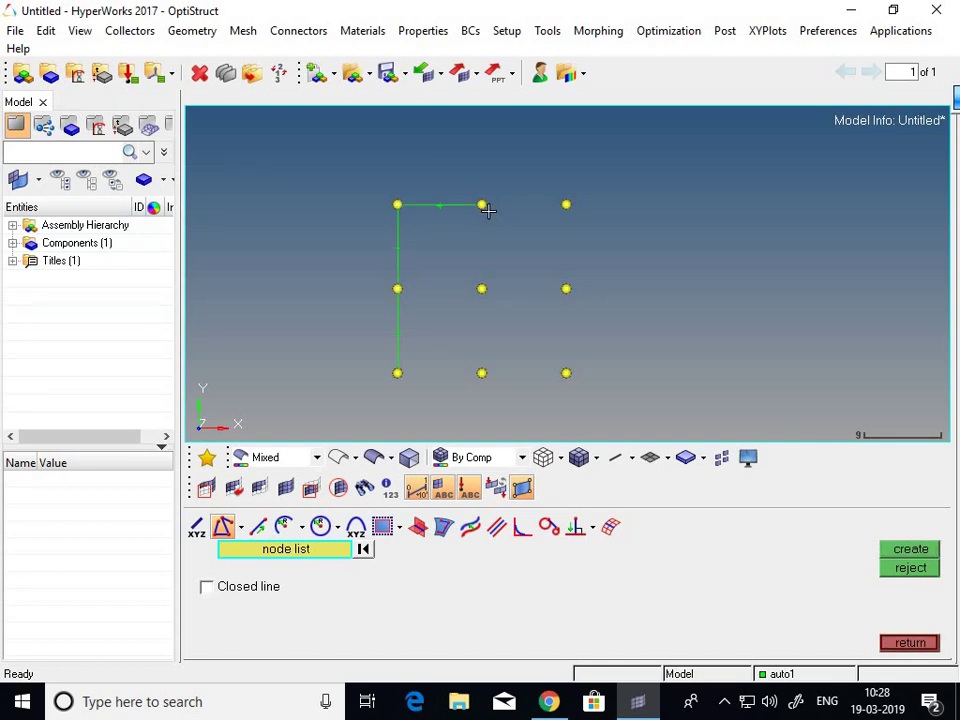
{"action": "left_click", "coordinate": [555, 204]}
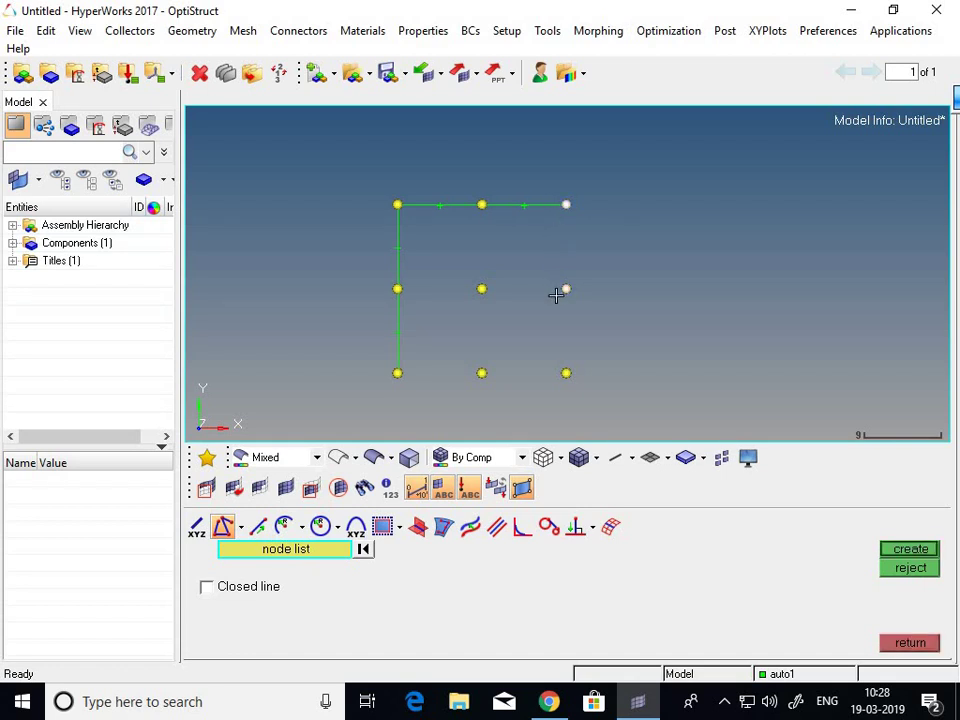
{"action": "left_click", "coordinate": [570, 380]}
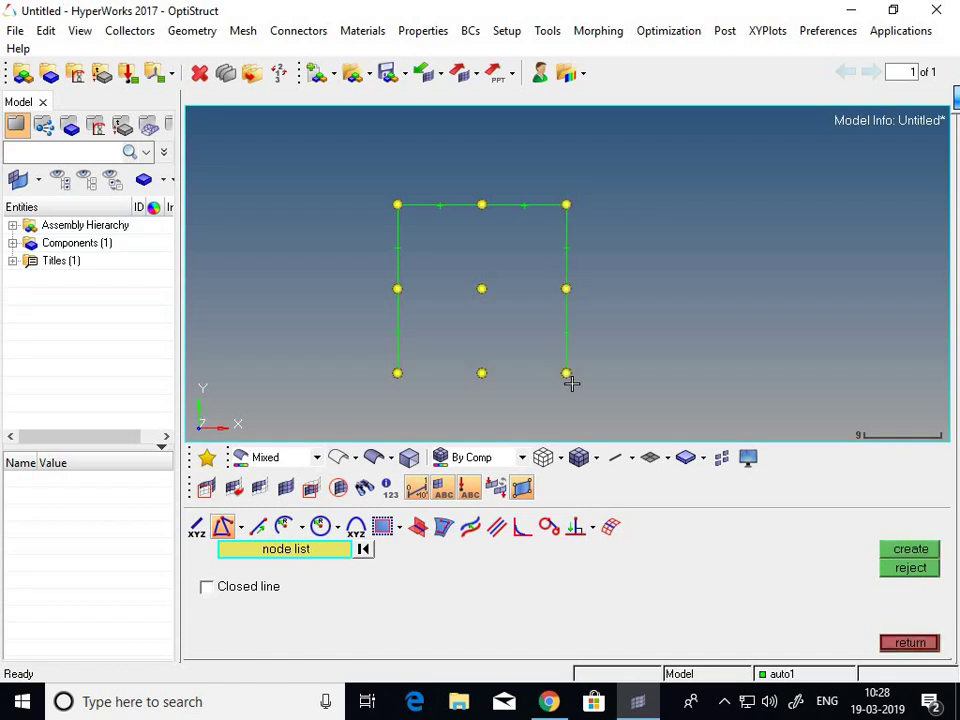
{"action": "left_click", "coordinate": [480, 375]}
{"action": "left_click", "coordinate": [398, 376]}
{"action": "left_click", "coordinate": [398, 374]}
- Add the two corner-to-corner diagonals crossing at the centre node
{"action": "left_click", "coordinate": [481, 289]}
{"action": "left_click", "coordinate": [565, 205]}
{"action": "left_click", "coordinate": [397, 205]}
{"action": "left_click", "coordinate": [465, 309]}
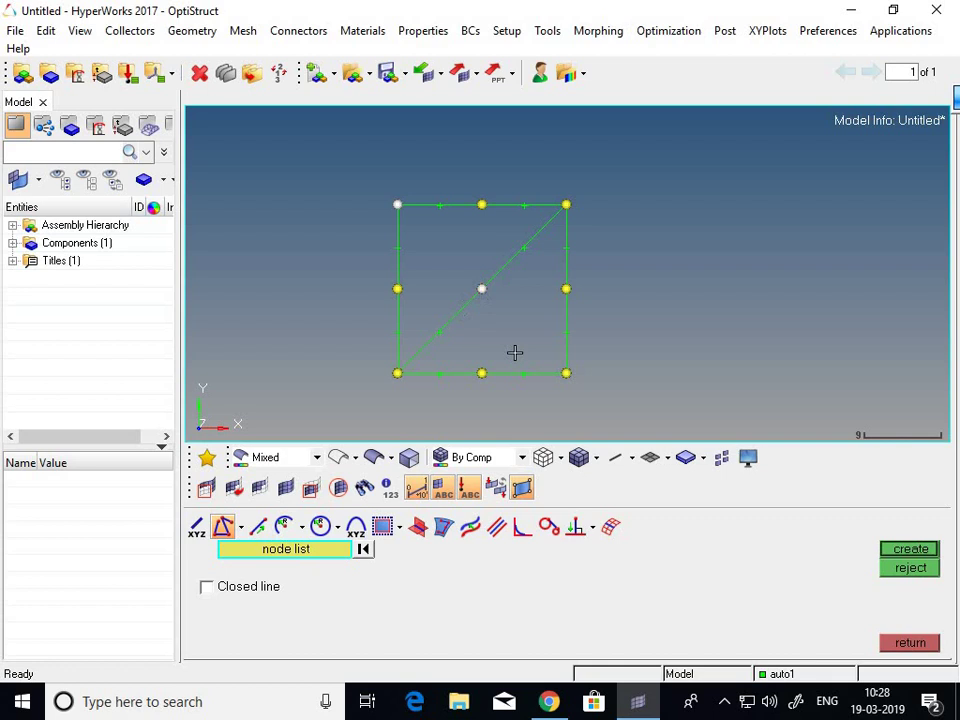
{"action": "left_click", "coordinate": [567, 373]}
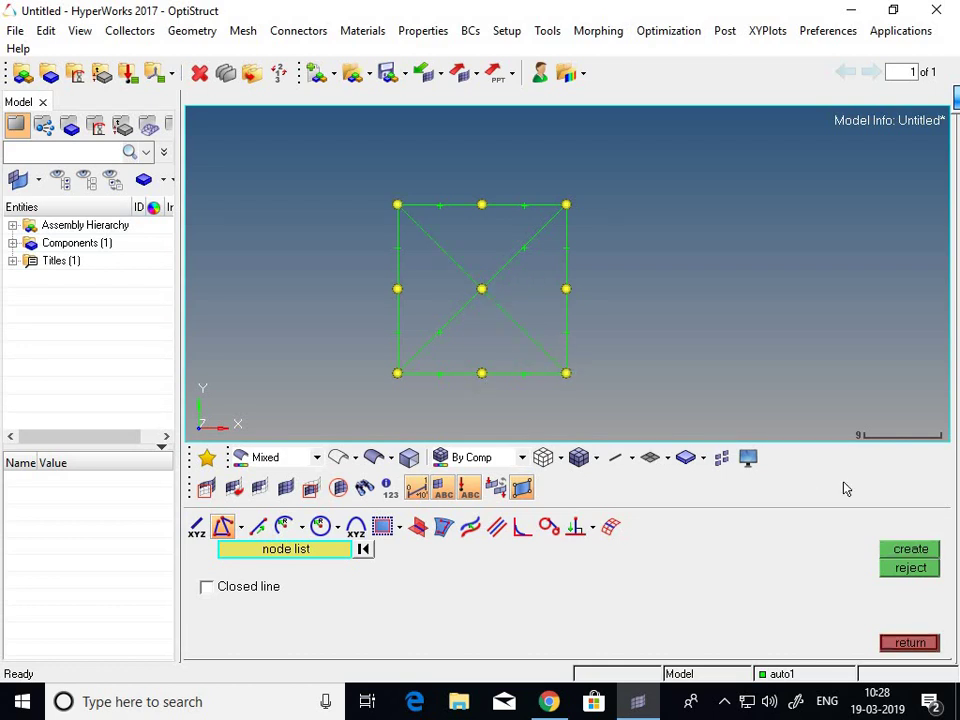
{"action": "left_click", "coordinate": [915, 648]}
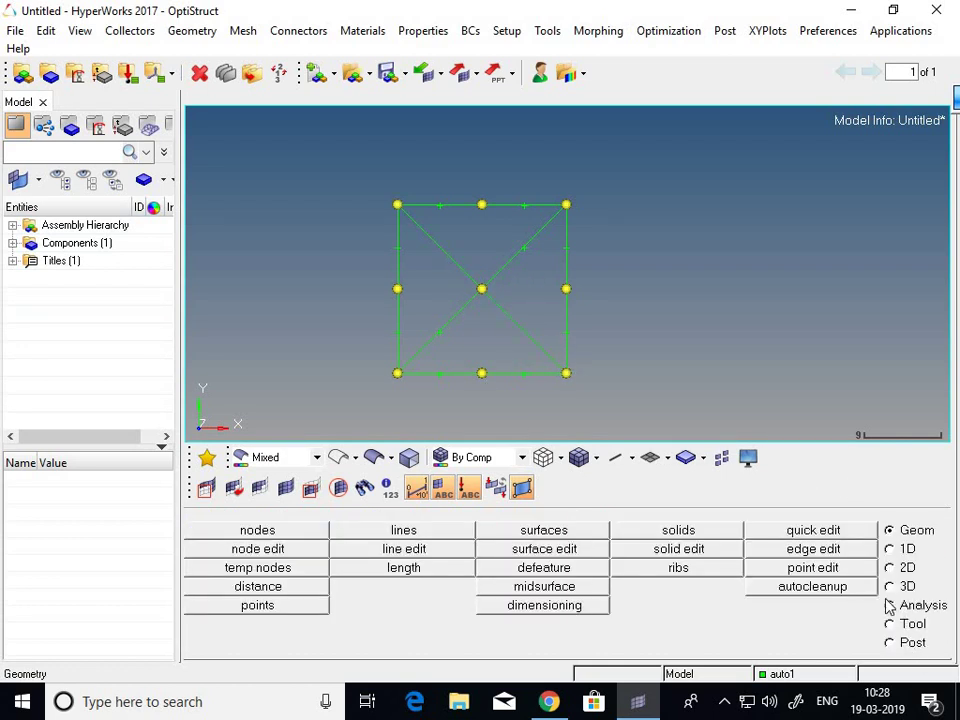
- Set node creation to On Geometry with lines as the entity type
{"action": "left_click", "coordinate": [286, 533]}
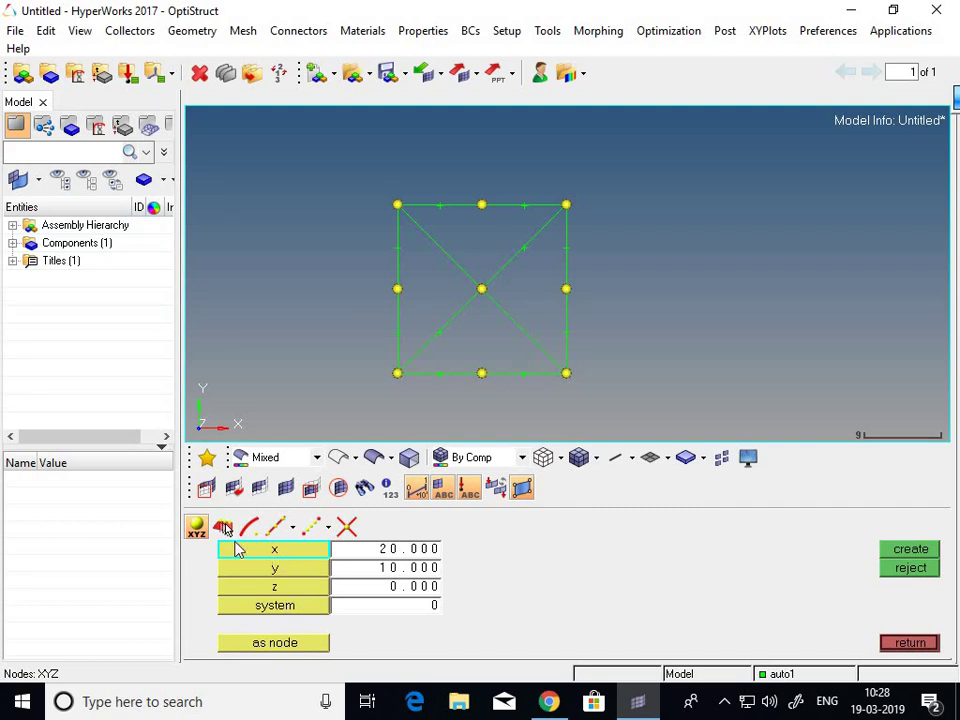
{"action": "left_click", "coordinate": [223, 527]}
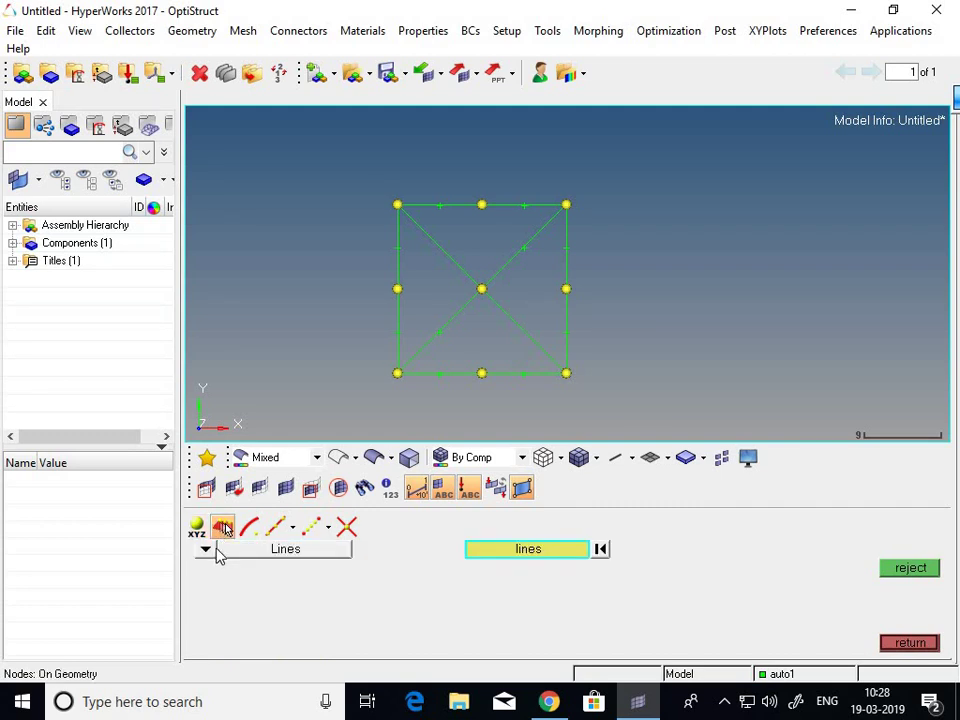
{"action": "left_click", "coordinate": [205, 551]}
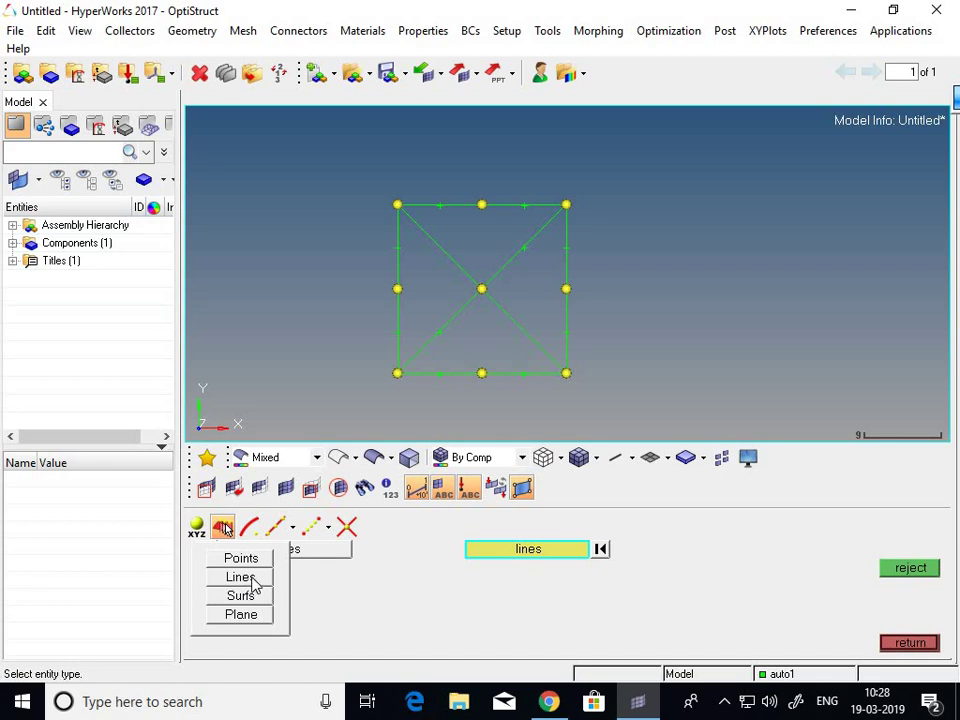
{"action": "left_click", "coordinate": [240, 577]}
{"action": "left_click", "coordinate": [205, 552]}
{"action": "left_click", "coordinate": [250, 559]}
{"action": "left_click", "coordinate": [205, 551]}
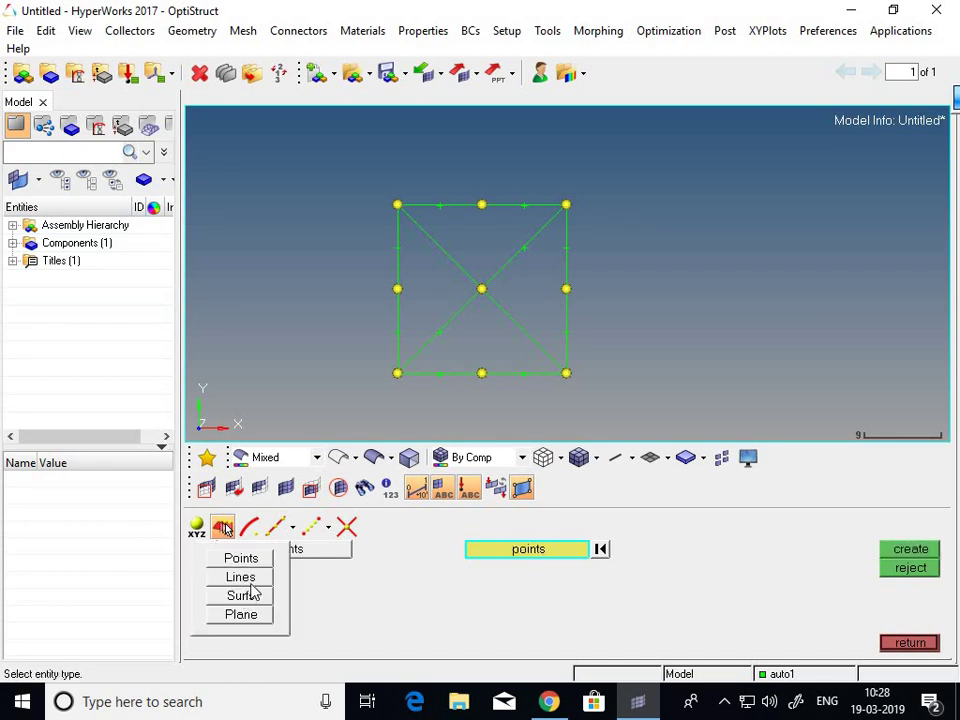
{"action": "left_click", "coordinate": [240, 577]}
{"action": "left_click", "coordinate": [205, 549]}
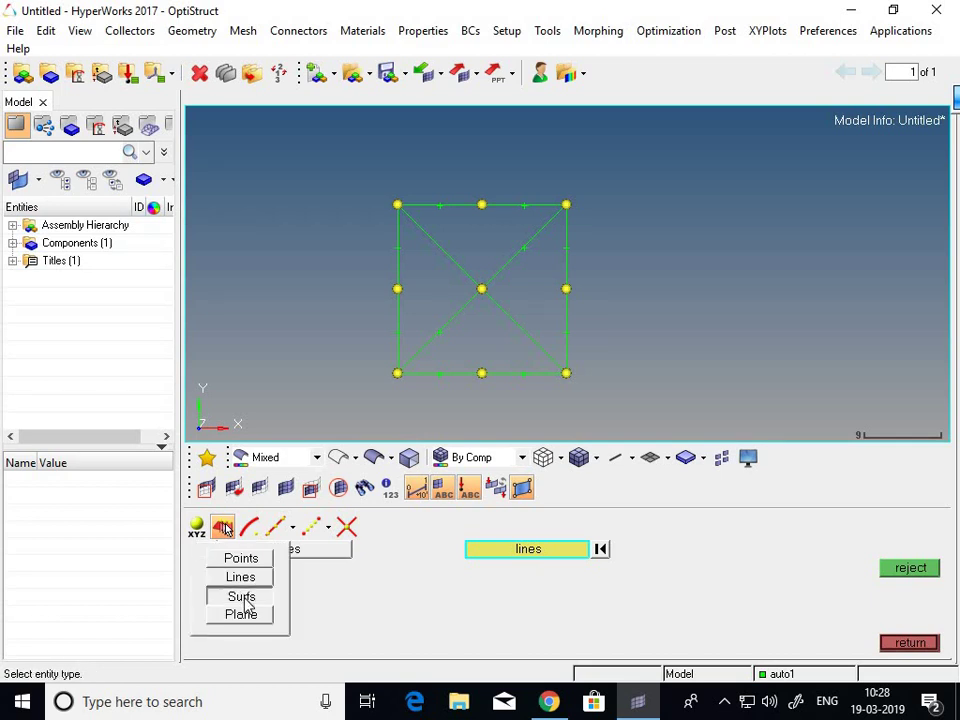
{"action": "left_click", "coordinate": [246, 598]}
{"action": "left_click", "coordinate": [205, 549]}
{"action": "left_click", "coordinate": [244, 616]}
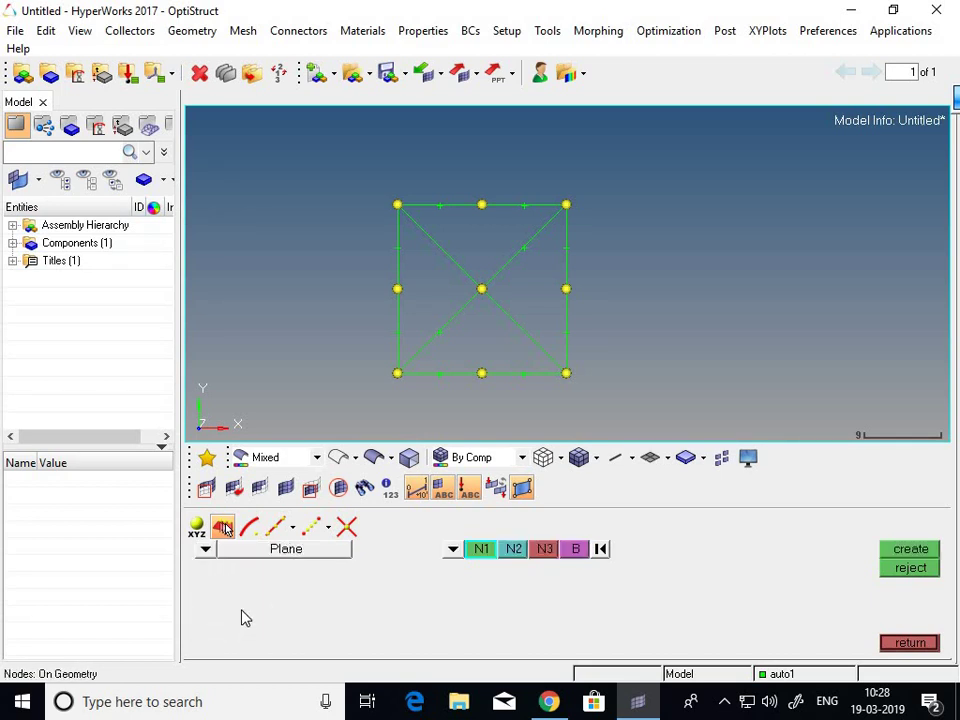
{"action": "left_click", "coordinate": [205, 549]}
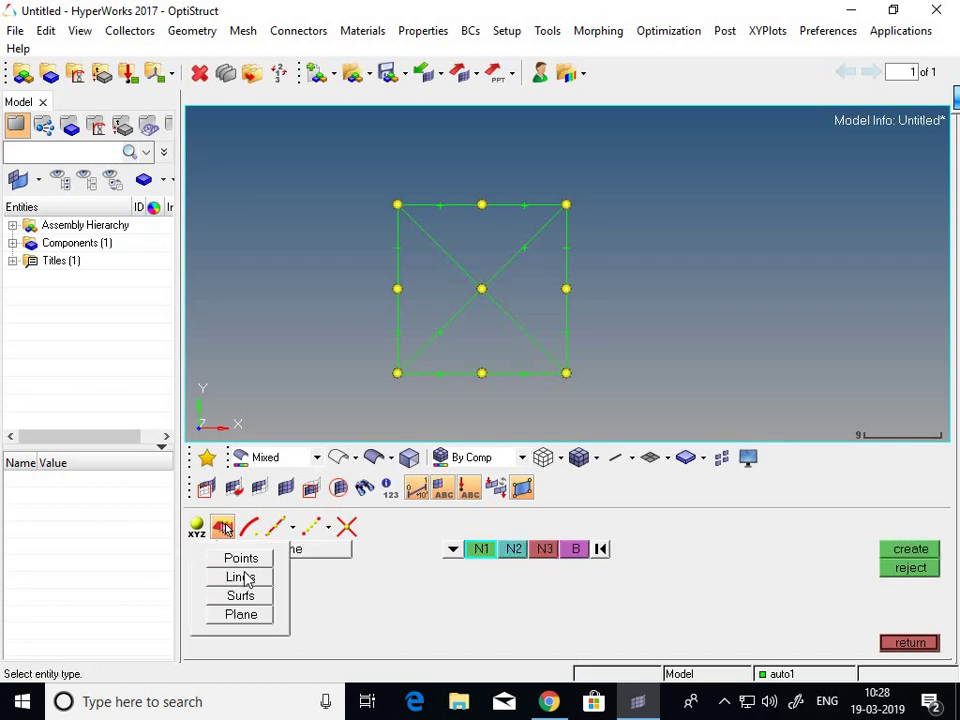
{"action": "left_click", "coordinate": [240, 578]}
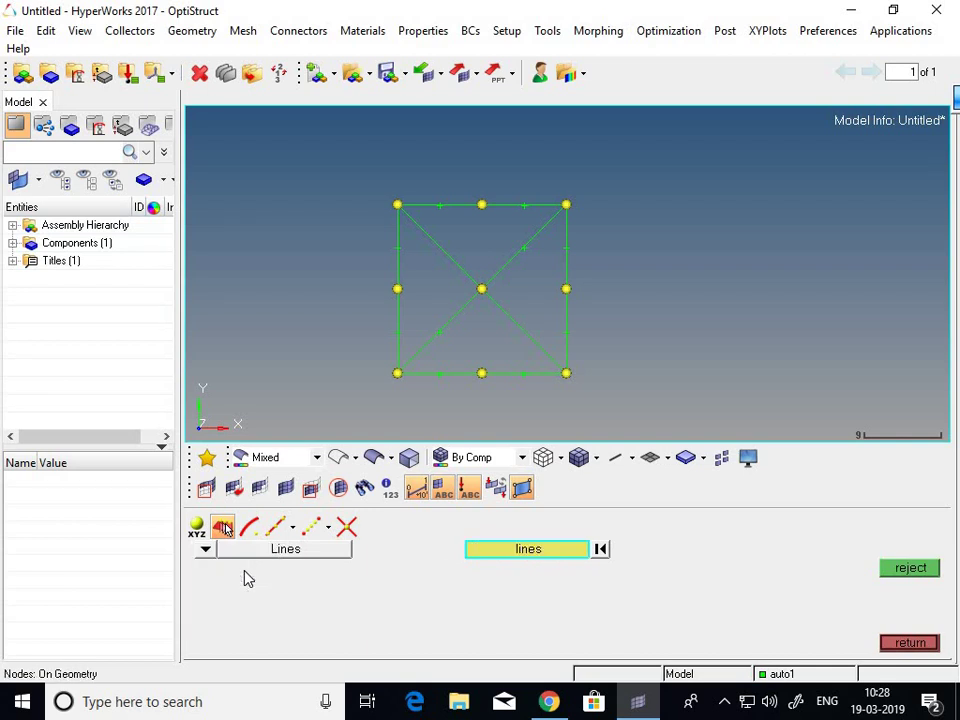
- Place nine nodes spread along the square's bottom edge line
{"action": "left_click", "coordinate": [441, 373]}
{"action": "left_click", "coordinate": [435, 373]}
{"action": "left_click", "coordinate": [452, 373]}
{"action": "left_click", "coordinate": [402, 373]}
{"action": "left_click", "coordinate": [419, 373]}
{"action": "left_click", "coordinate": [470, 373]}
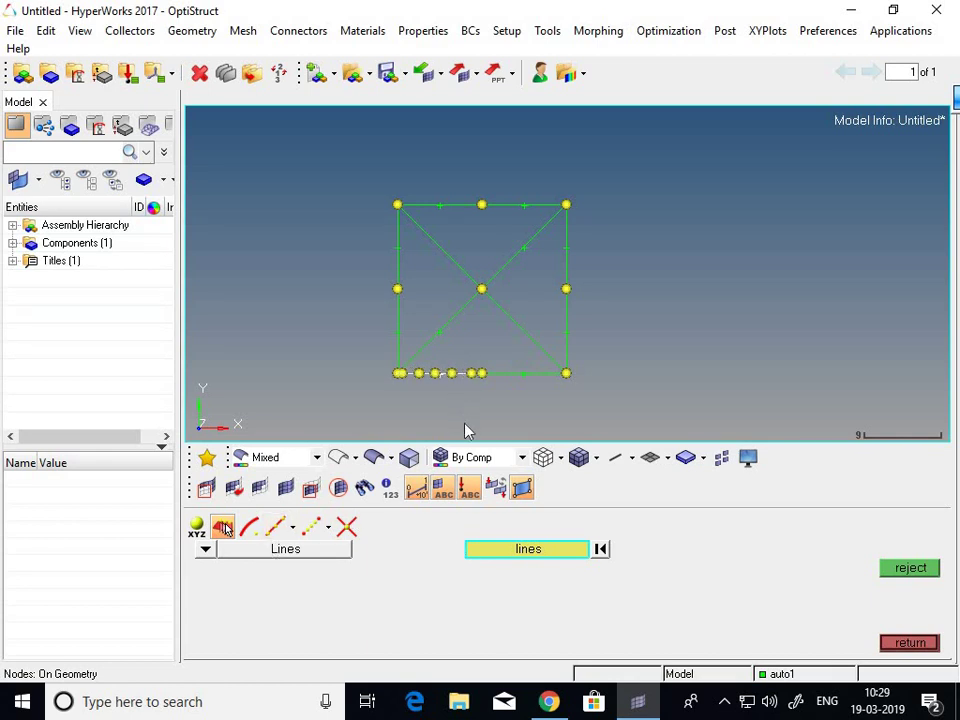
{"action": "left_click", "coordinate": [519, 373]}
{"action": "left_click", "coordinate": [540, 373]}
{"action": "left_click", "coordinate": [512, 373]}
{"action": "left_click", "coordinate": [502, 373]}
- Switch the geometry type to surfaces and leave node creation
{"action": "left_click", "coordinate": [205, 549]}
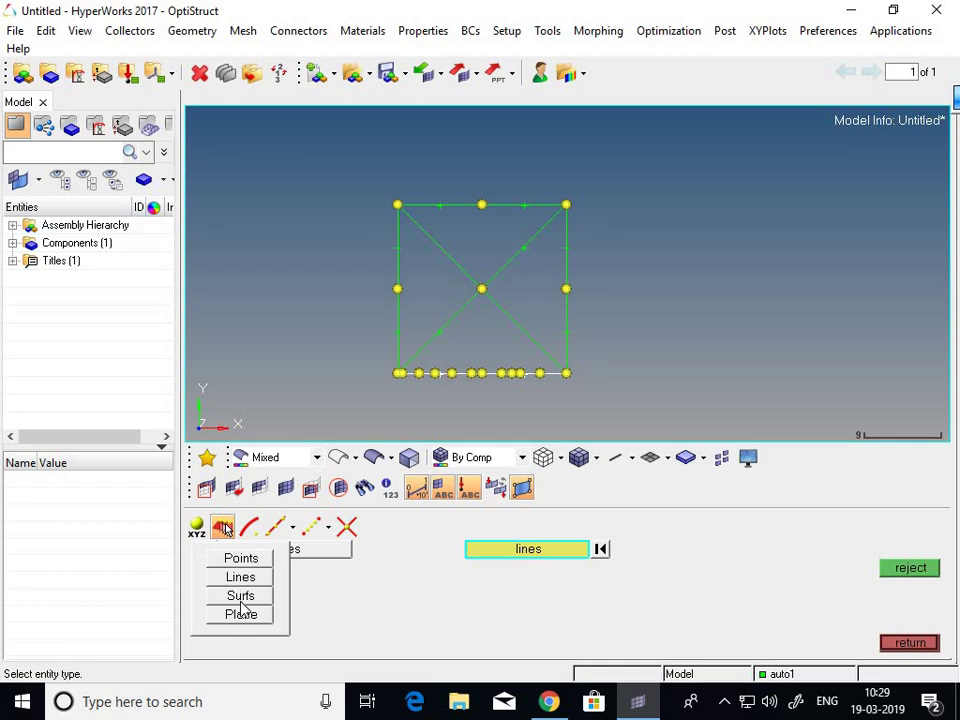
{"action": "left_click", "coordinate": [241, 598]}
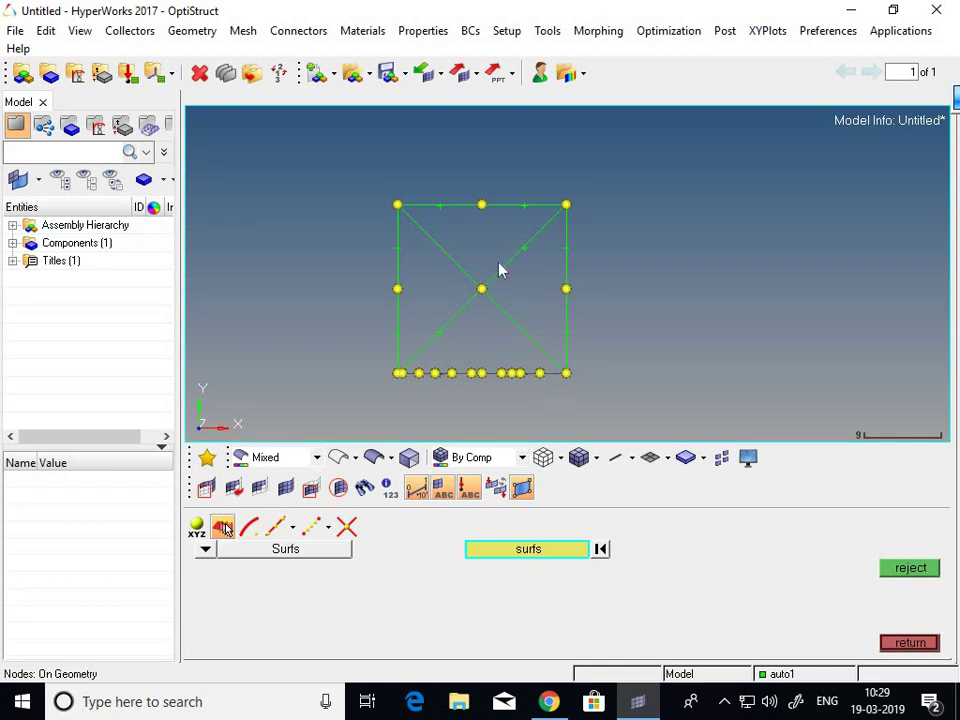
{"action": "left_click", "coordinate": [908, 644]}
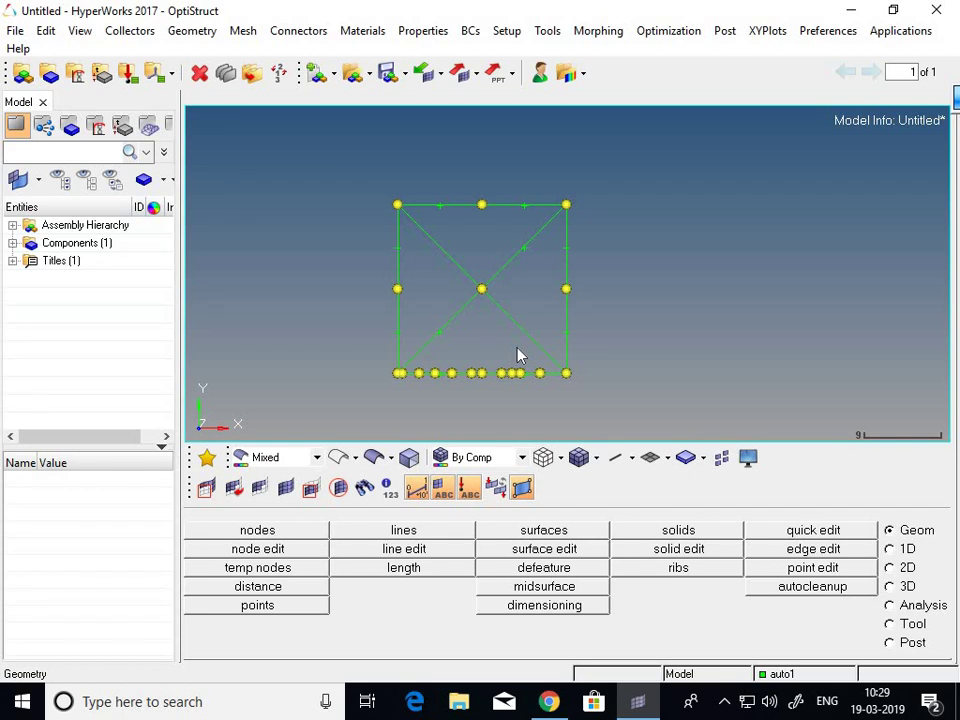
- Clear all temporary nodes from the model using the temp nodes panel (Shift+F2)
{"action": "key", "text": "shift+F2"}
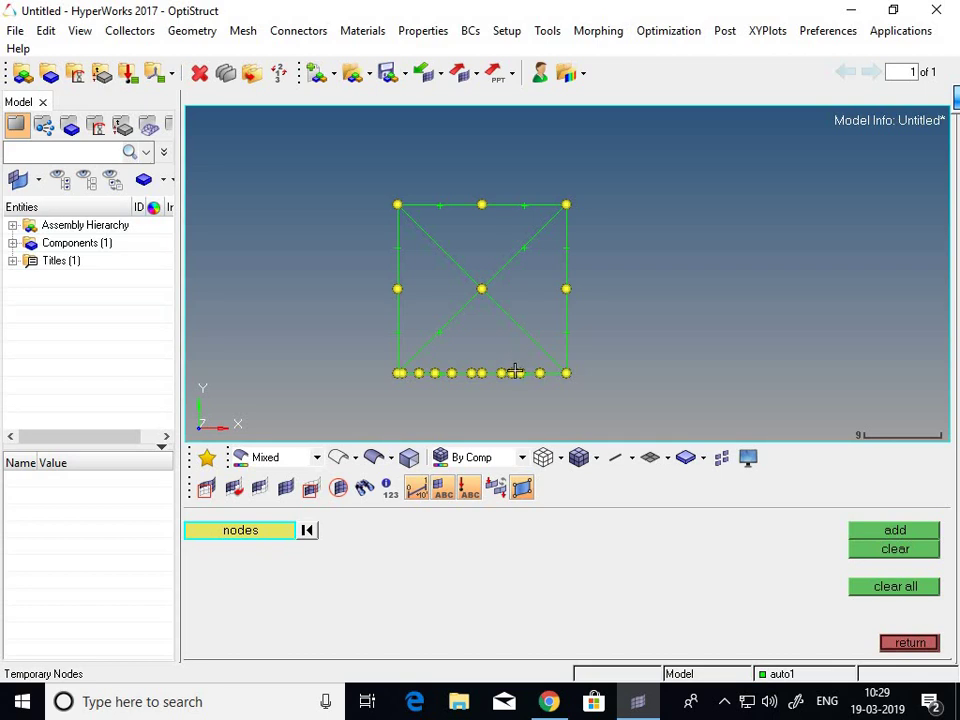
{"action": "left_click", "coordinate": [852, 592]}
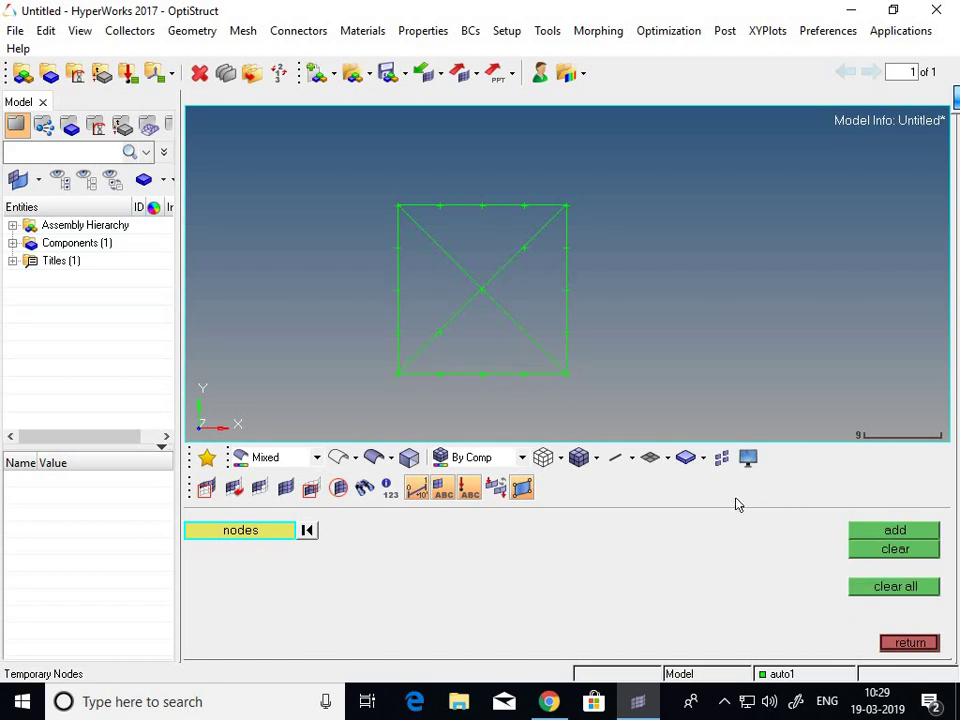
{"action": "left_click", "coordinate": [915, 643]}
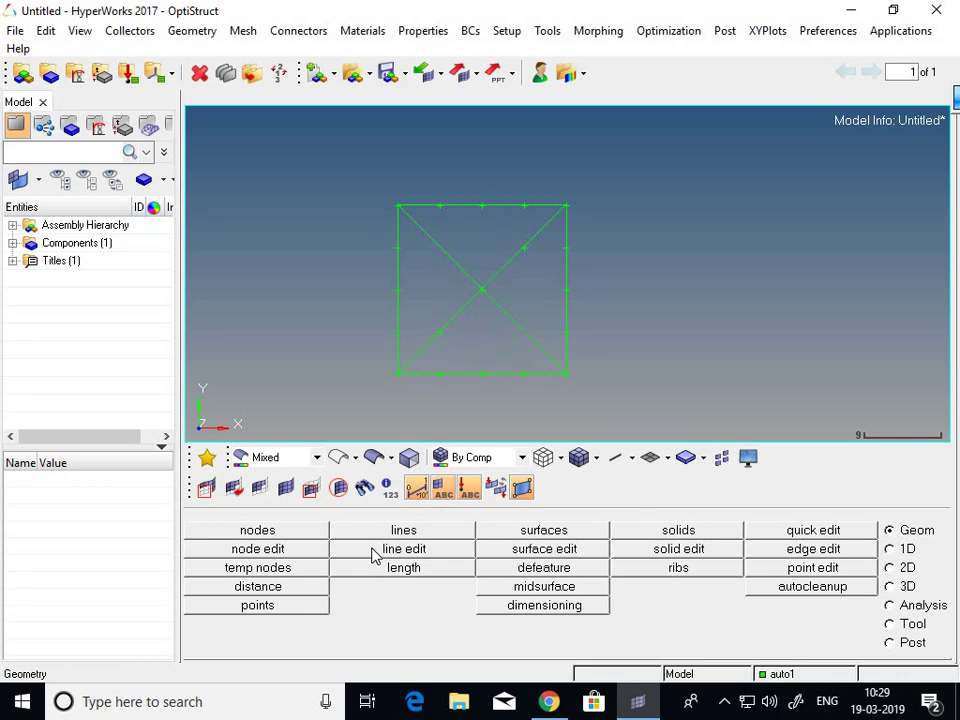
- Open and close the line edit tools without making changes
{"action": "left_click", "coordinate": [373, 457]}
{"action": "left_click", "coordinate": [370, 549]}
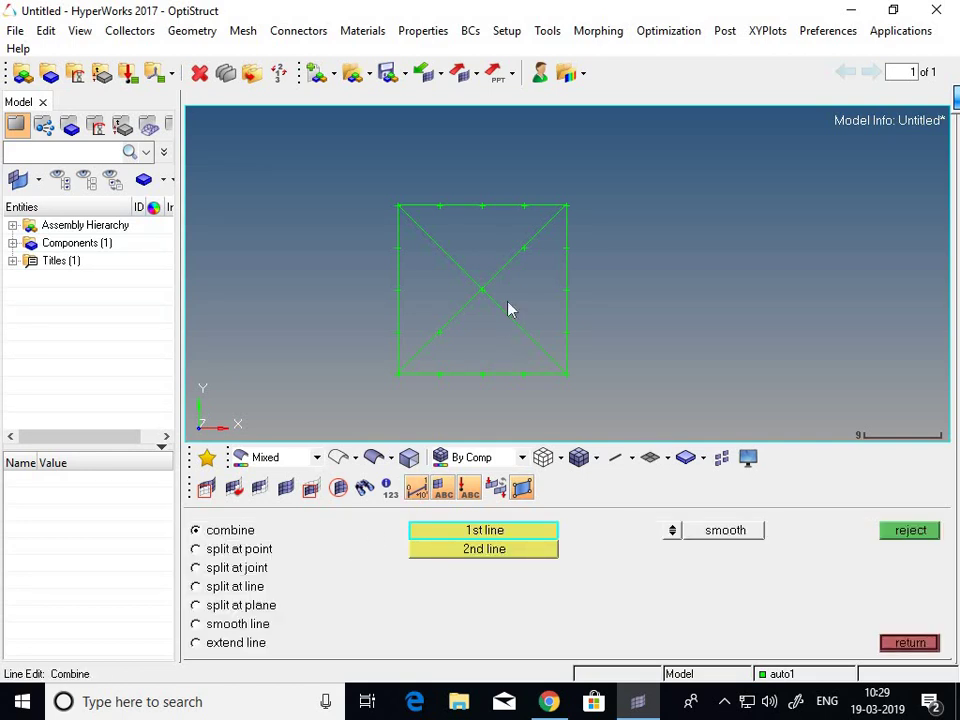
{"action": "key", "text": "Escape"}
{"action": "left_click", "coordinate": [414, 518]}
{"action": "key", "text": "Escape"}
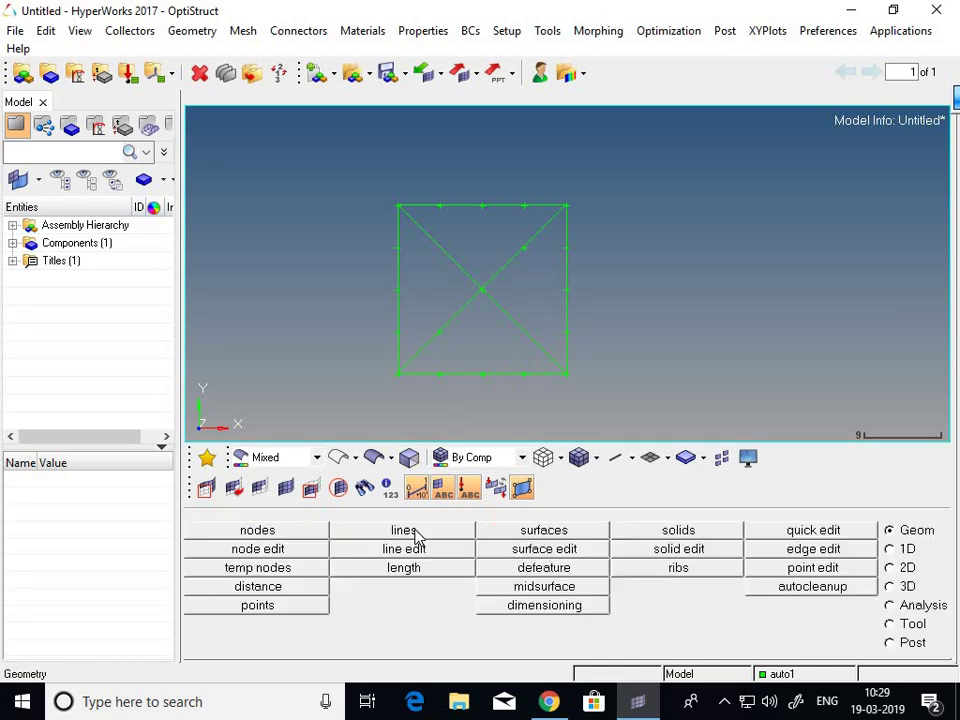
{"action": "left_click", "coordinate": [404, 550]}
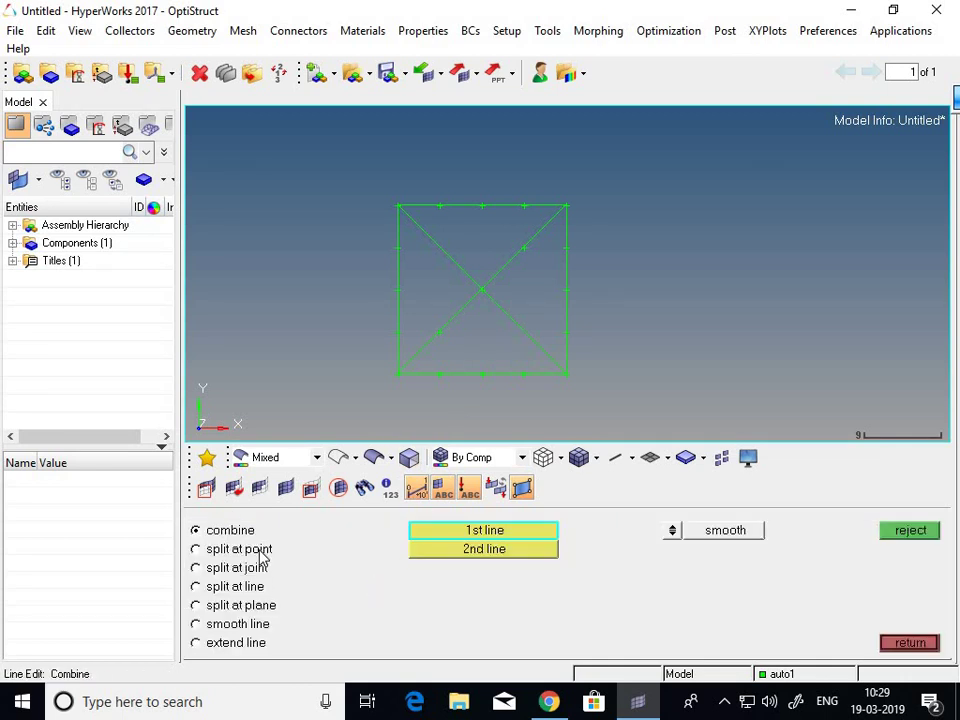
{"action": "key", "text": "Escape"}
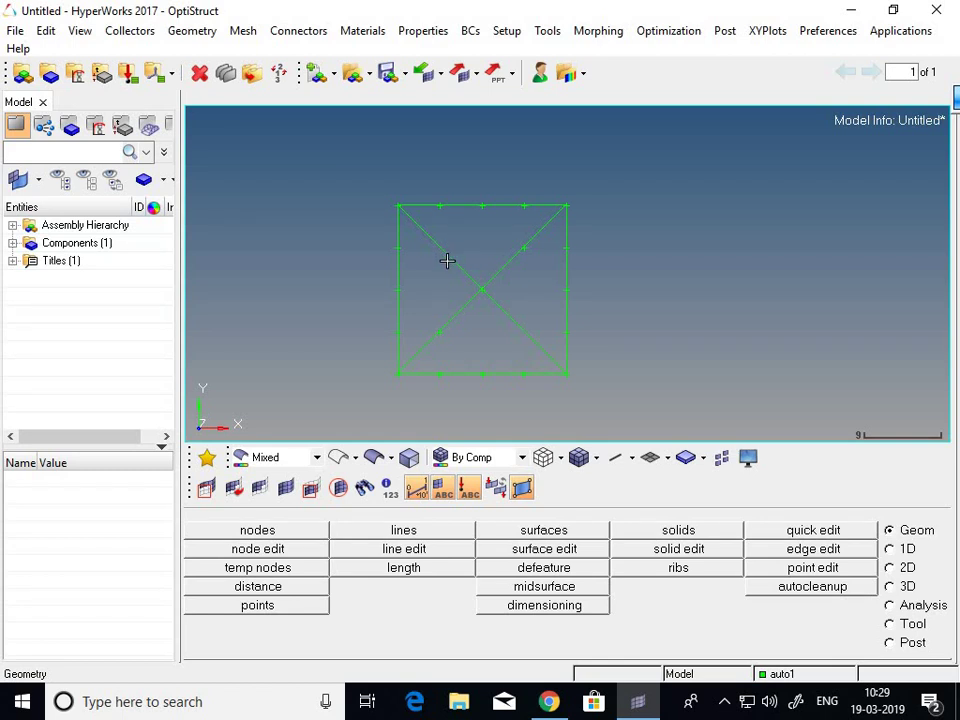
- Delete the three diagonal line pieces inside the square using the F2 delete panel set to lines
{"action": "key", "text": "F2"}
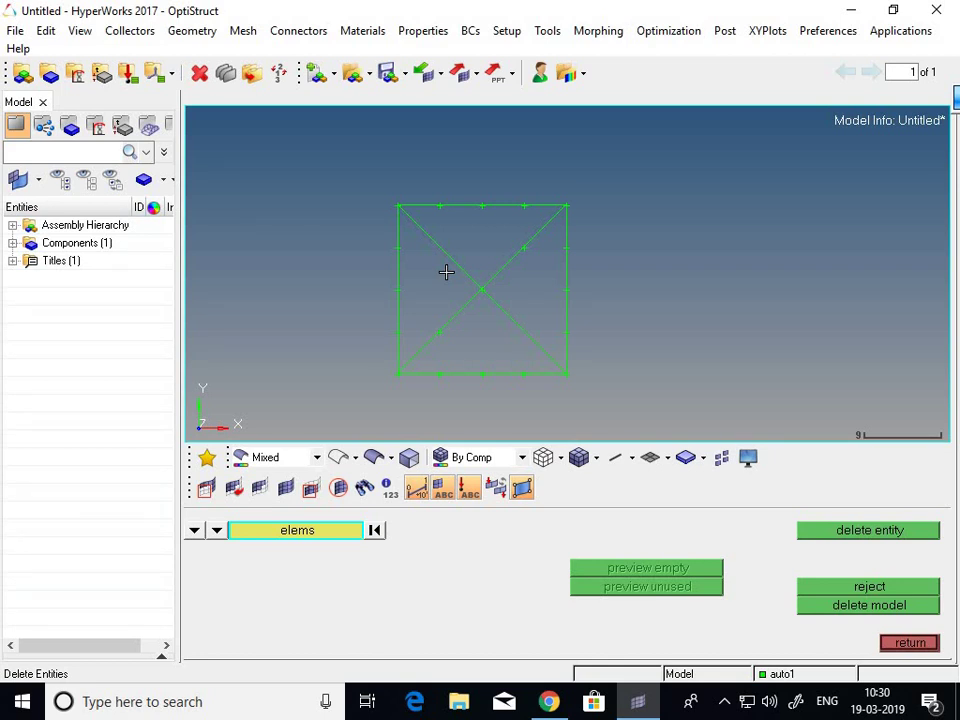
{"action": "left_click", "coordinate": [195, 531]}
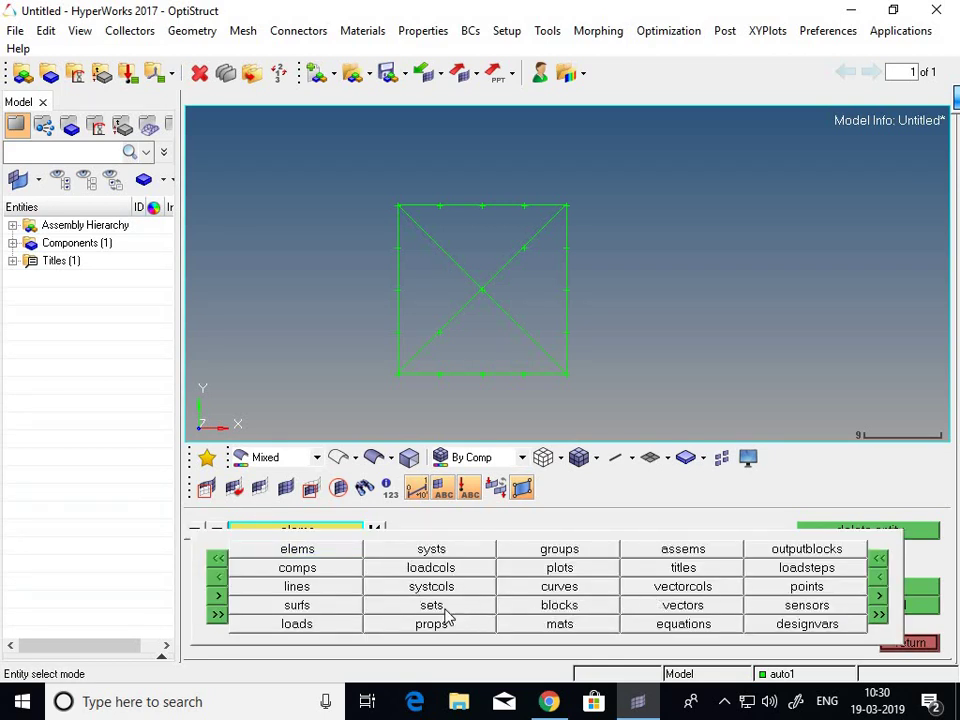
{"action": "left_click", "coordinate": [297, 587]}
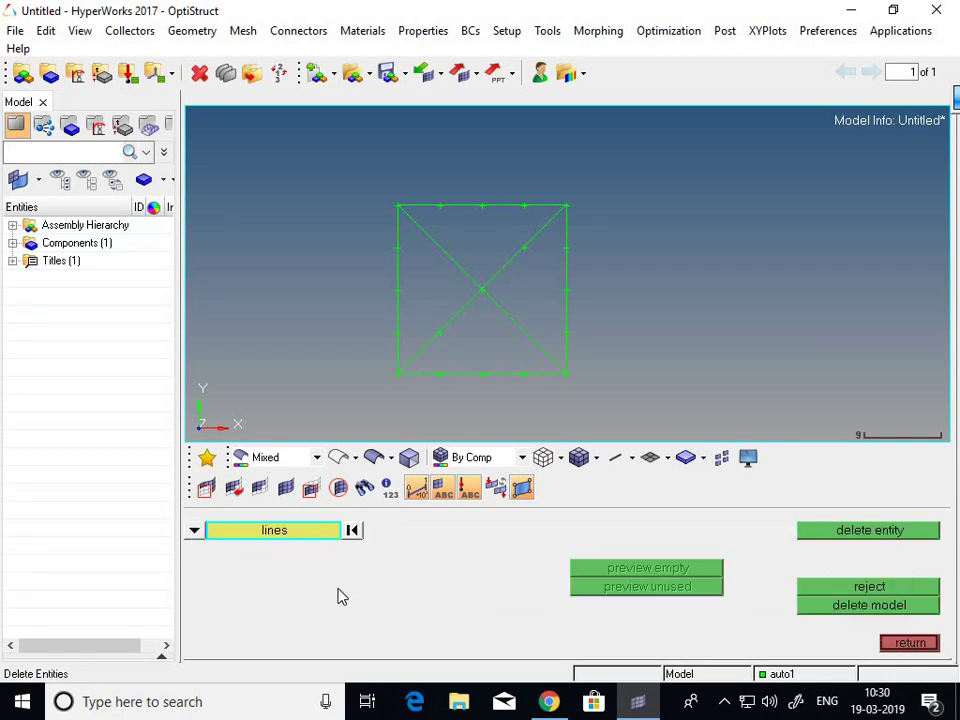
{"action": "left_click", "coordinate": [432, 323]}
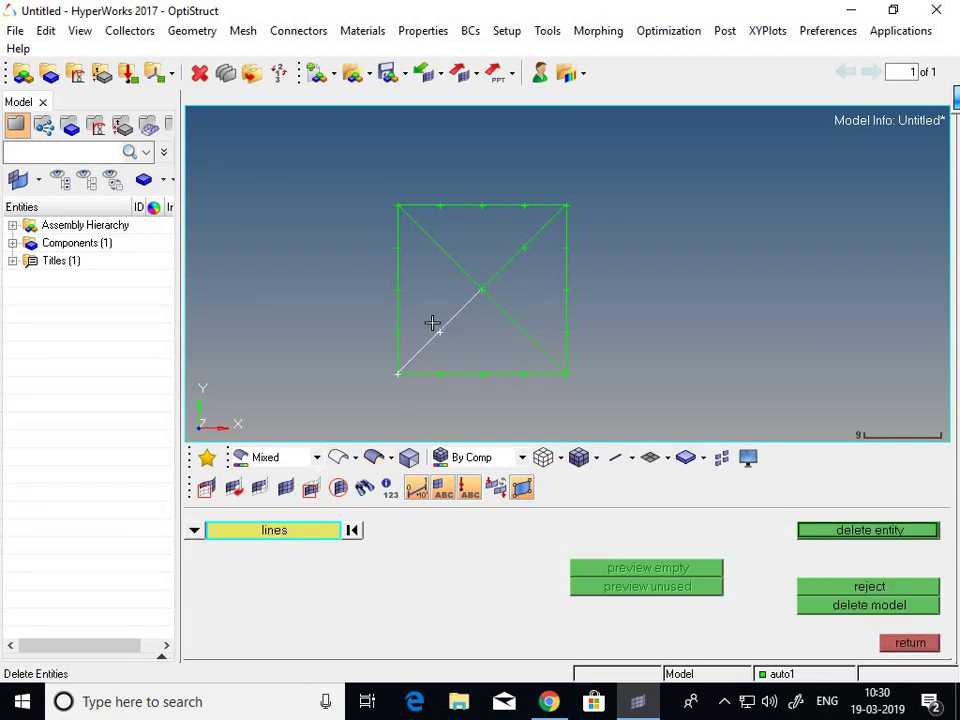
{"action": "middle_click", "coordinate": [443, 320]}
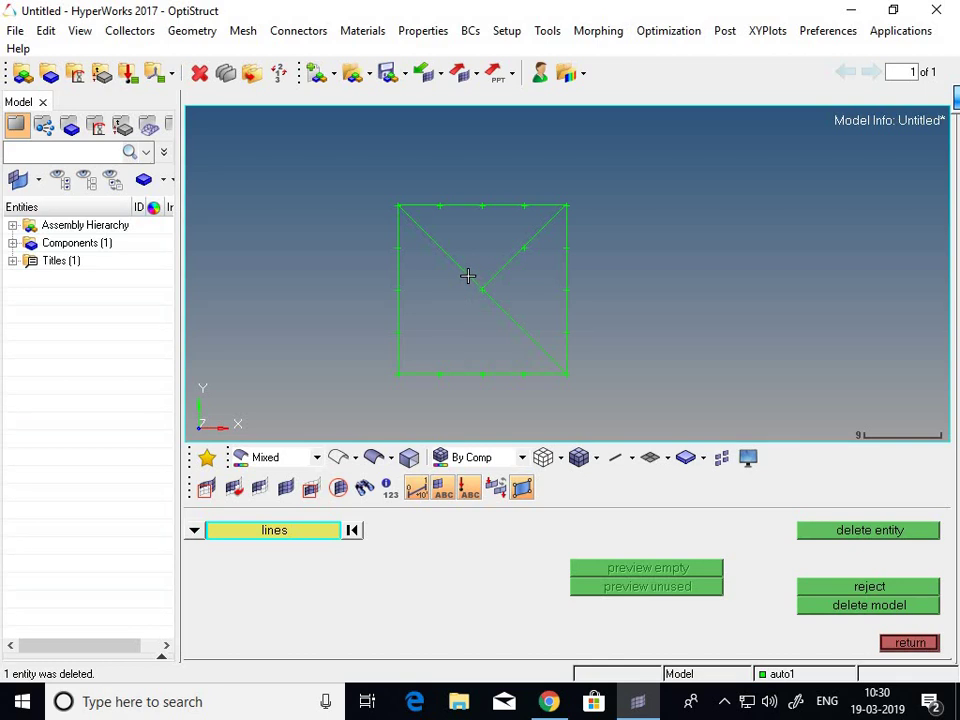
{"action": "left_click", "coordinate": [467, 275]}
{"action": "middle_click", "coordinate": [467, 275]}
{"action": "left_click", "coordinate": [496, 270]}
{"action": "middle_click", "coordinate": [496, 270]}
{"action": "left_click", "coordinate": [895, 643]}
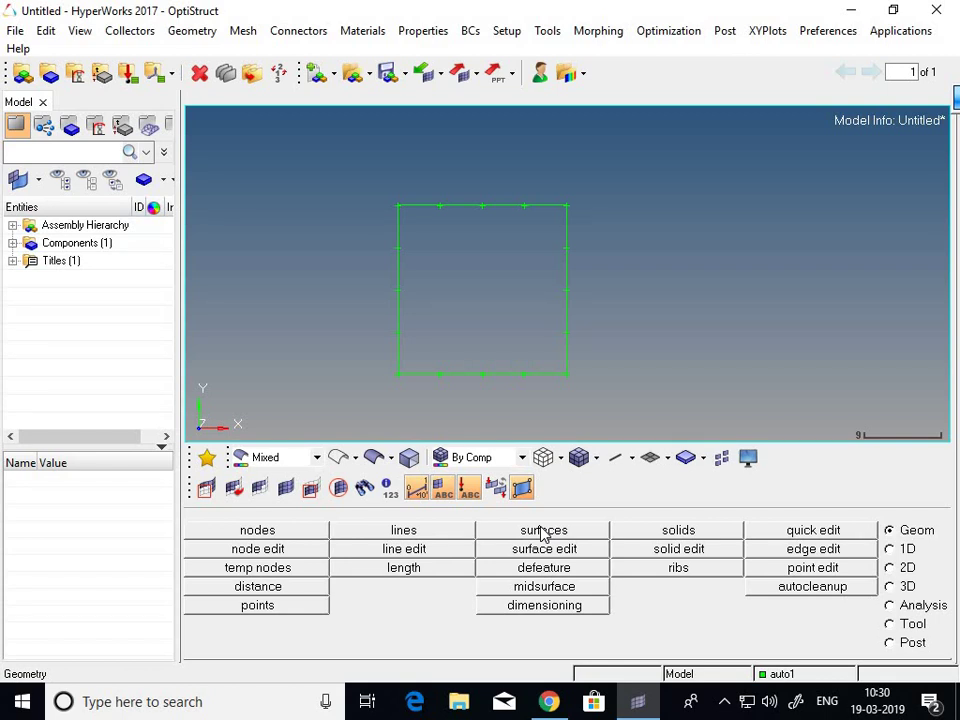
- Create a Spline/Filler surface from the square's left, top, right and bottom edge lines
{"action": "left_click", "coordinate": [543, 531]}
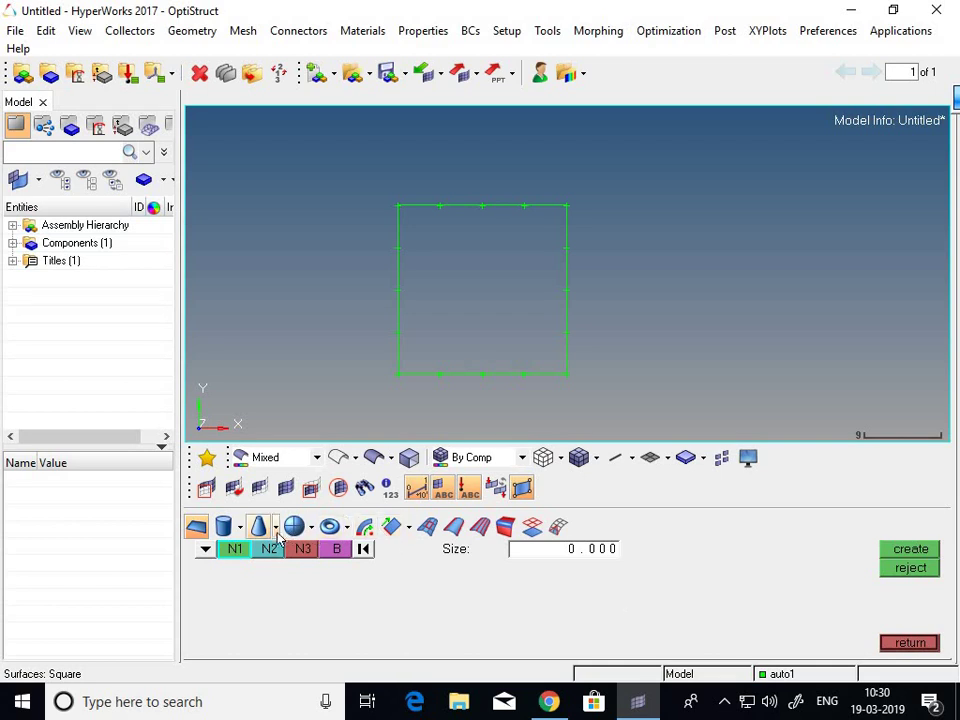
{"action": "left_click", "coordinate": [885, 645]}
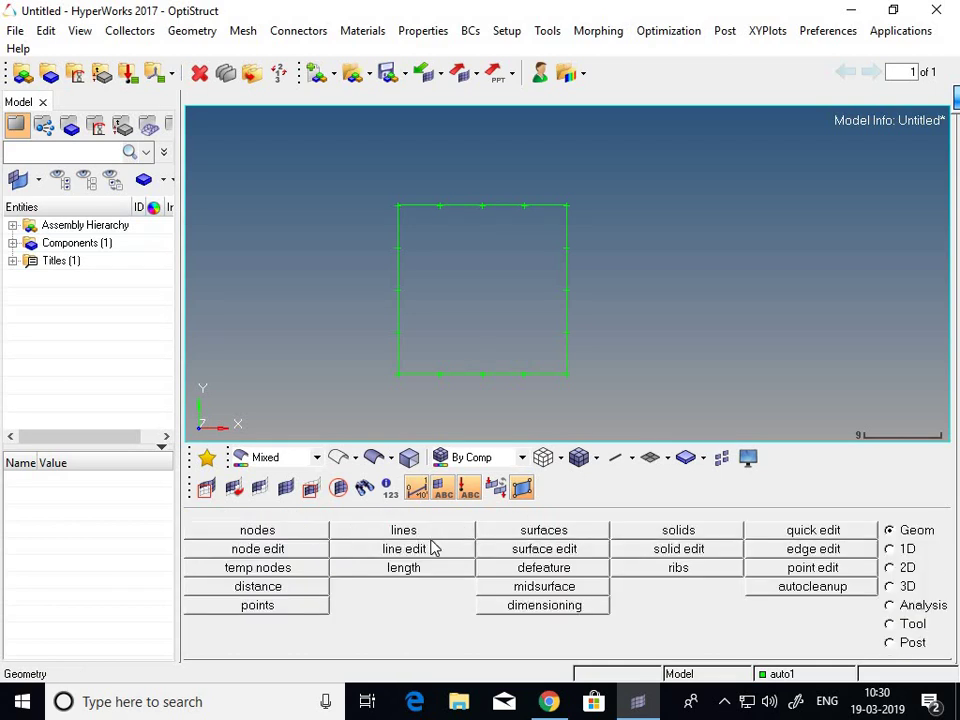
{"action": "left_click", "coordinate": [519, 533]}
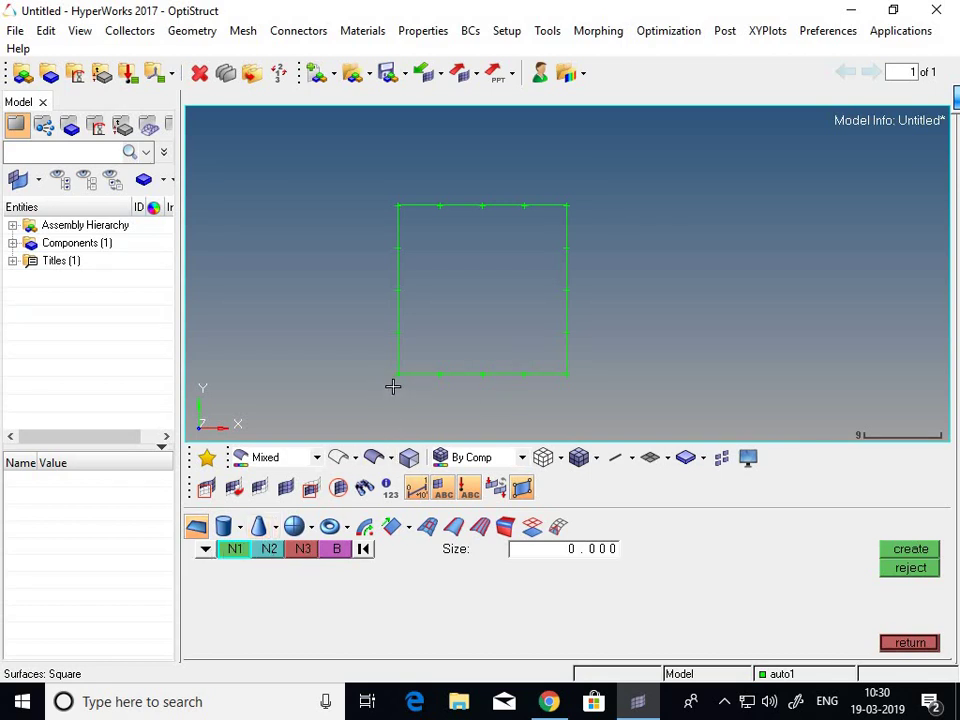
{"action": "key", "text": "Escape"}
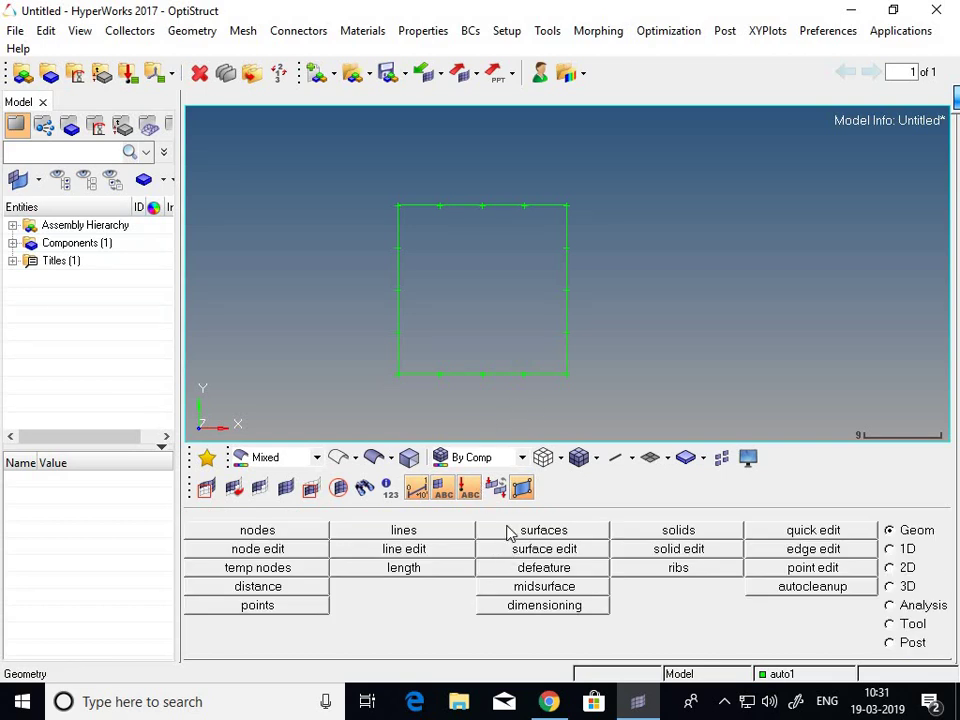
{"action": "left_click", "coordinate": [547, 531]}
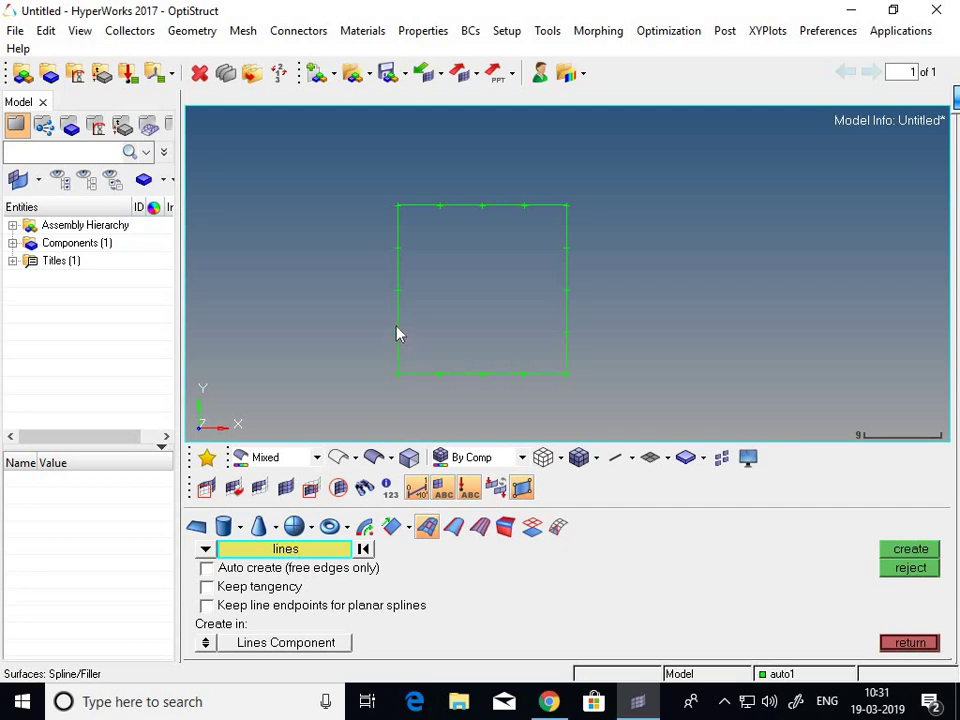
{"action": "left_click", "coordinate": [397, 290]}
{"action": "left_click", "coordinate": [440, 205]}
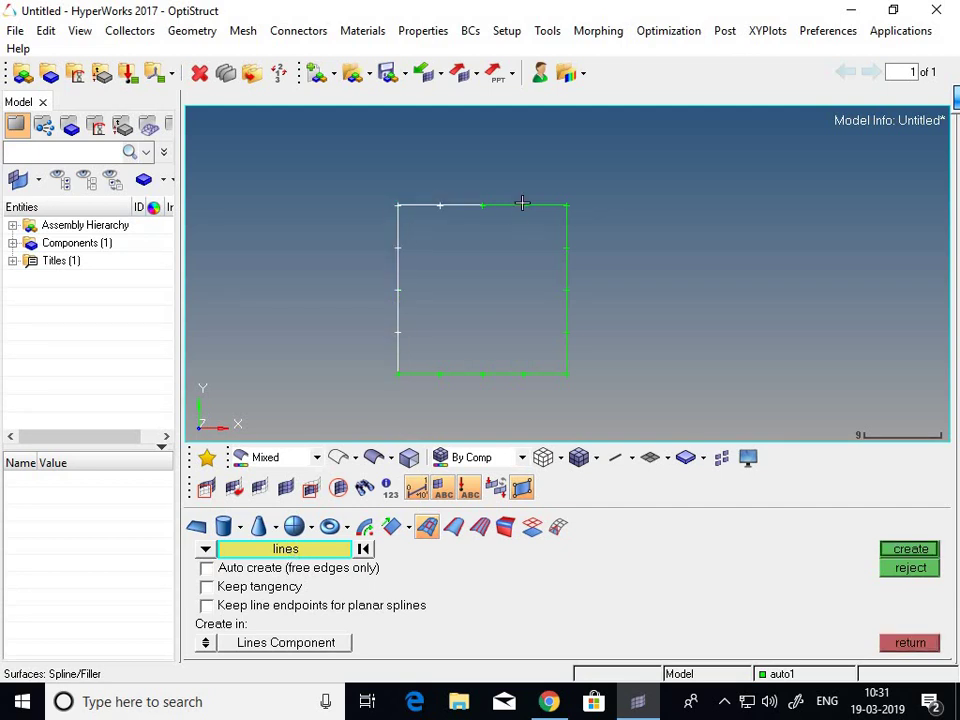
{"action": "left_click", "coordinate": [568, 282]}
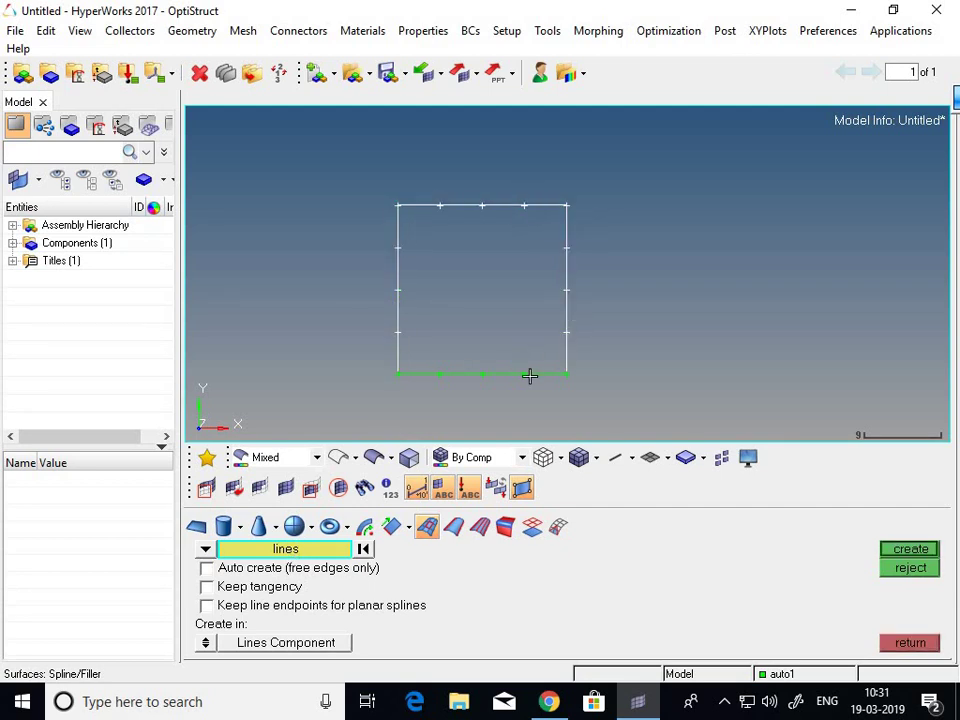
{"action": "left_click", "coordinate": [426, 373]}
{"action": "left_click", "coordinate": [905, 550]}
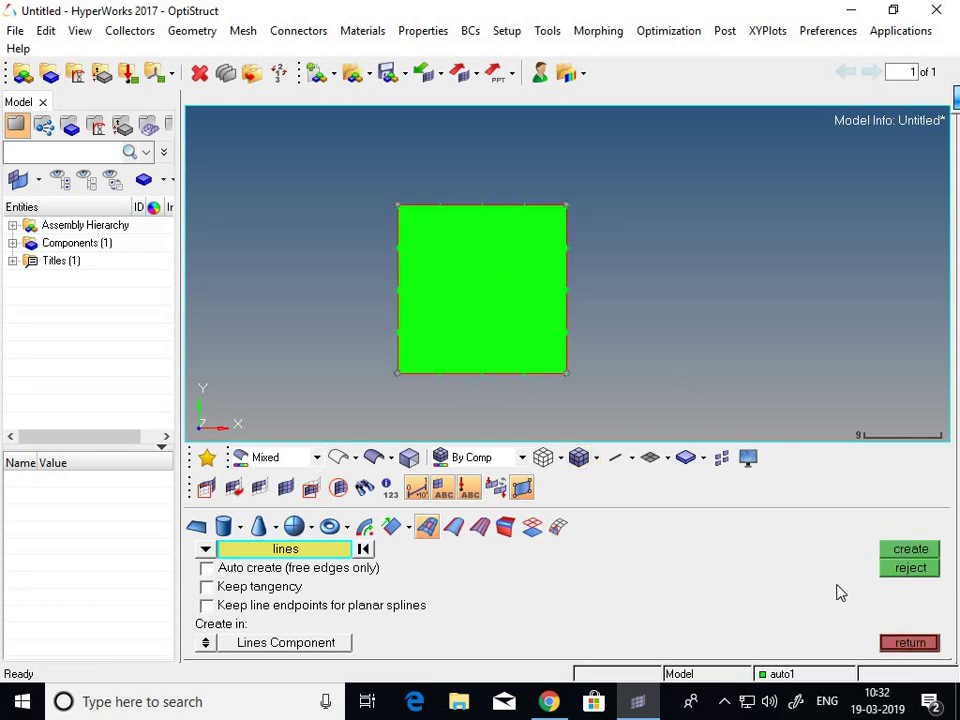
{"action": "left_click", "coordinate": [910, 642]}
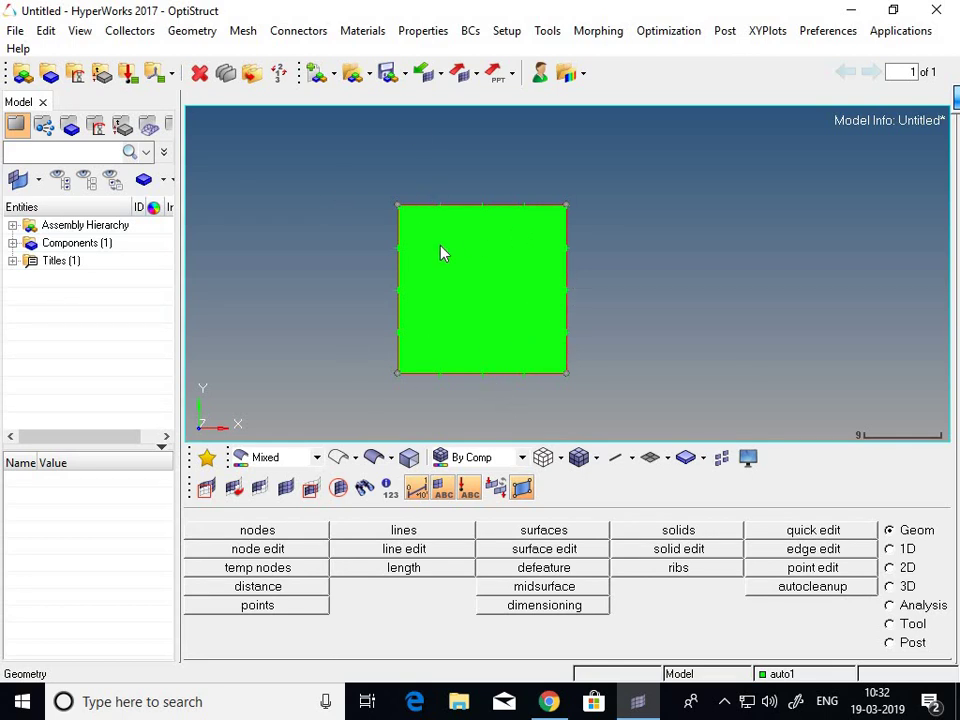
- Toggle the auto1 component's visibility in the Model browser, leaving it shown
{"action": "left_click", "coordinate": [11, 244]}
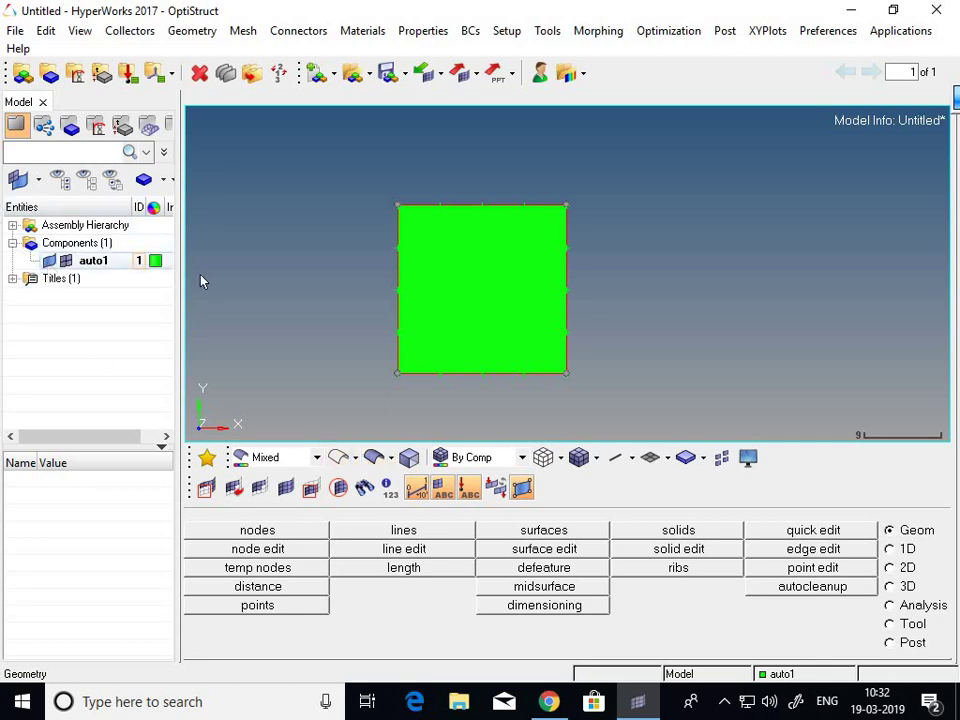
{"action": "left_click", "coordinate": [49, 262]}
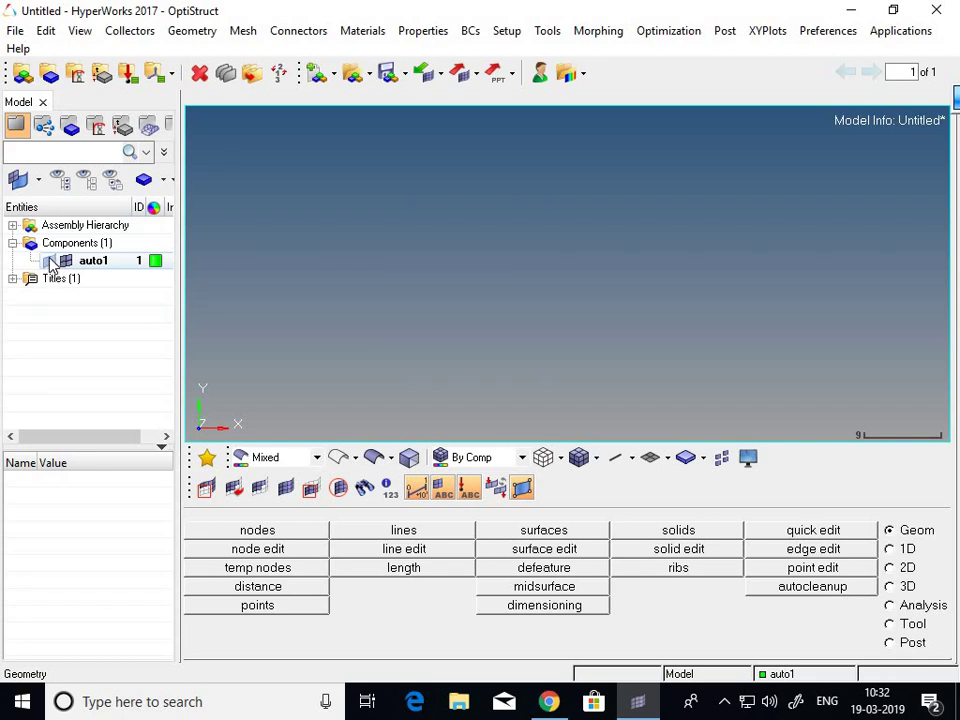
{"action": "left_click", "coordinate": [47, 263]}
{"action": "left_click", "coordinate": [49, 262]}
{"action": "left_click", "coordinate": [49, 262]}
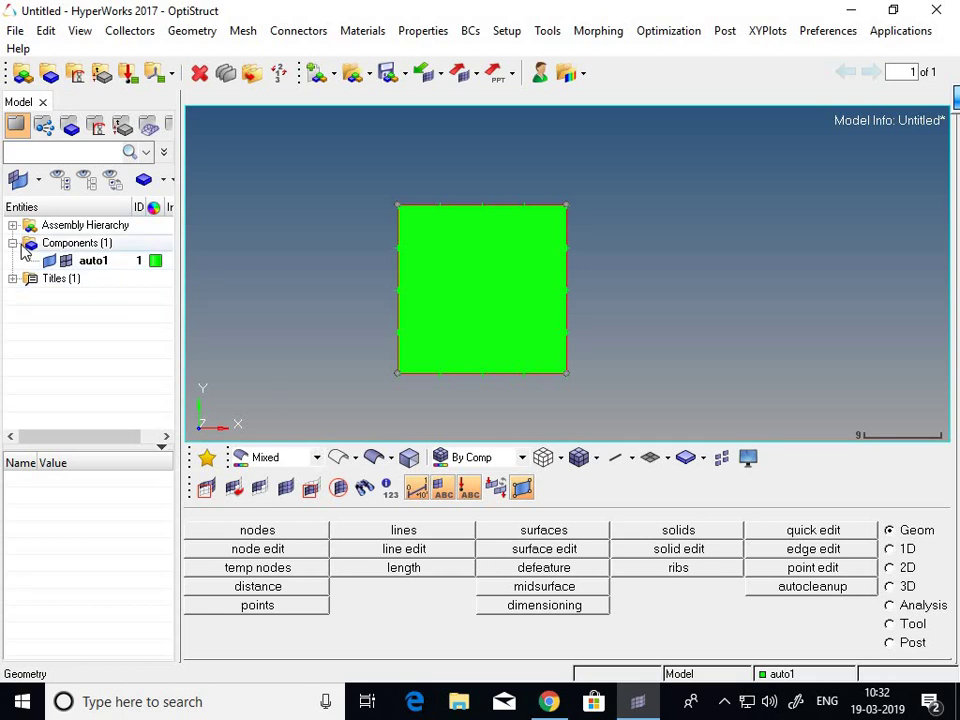
{"action": "left_click", "coordinate": [13, 243]}
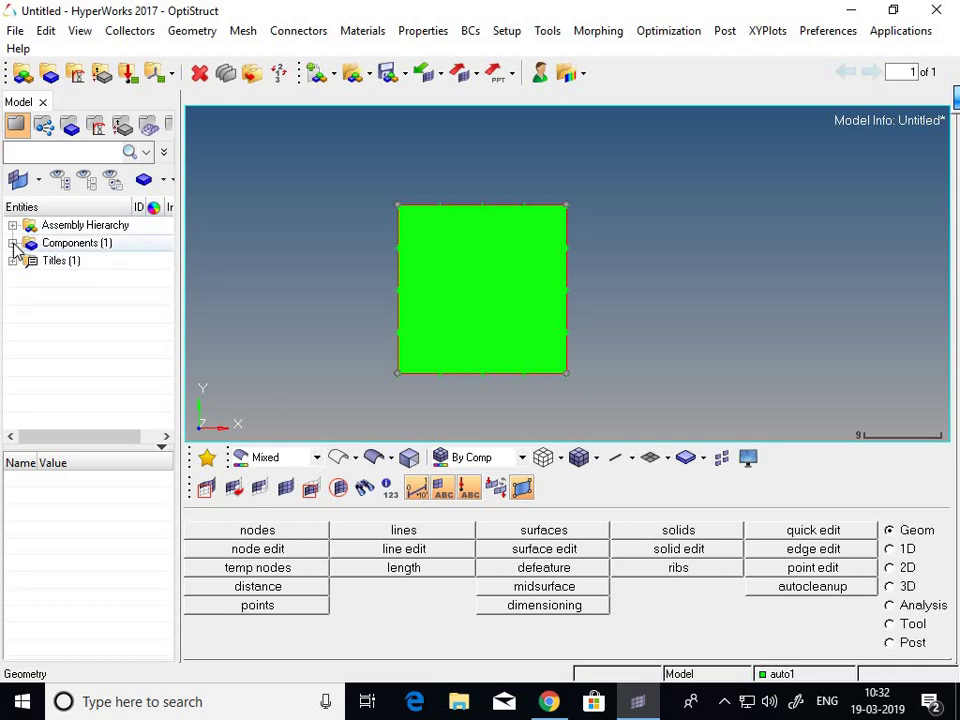
- Show the geometry as wireframe, then shaded again, and bring up the nodes panel
{"action": "left_click", "coordinate": [341, 458]}
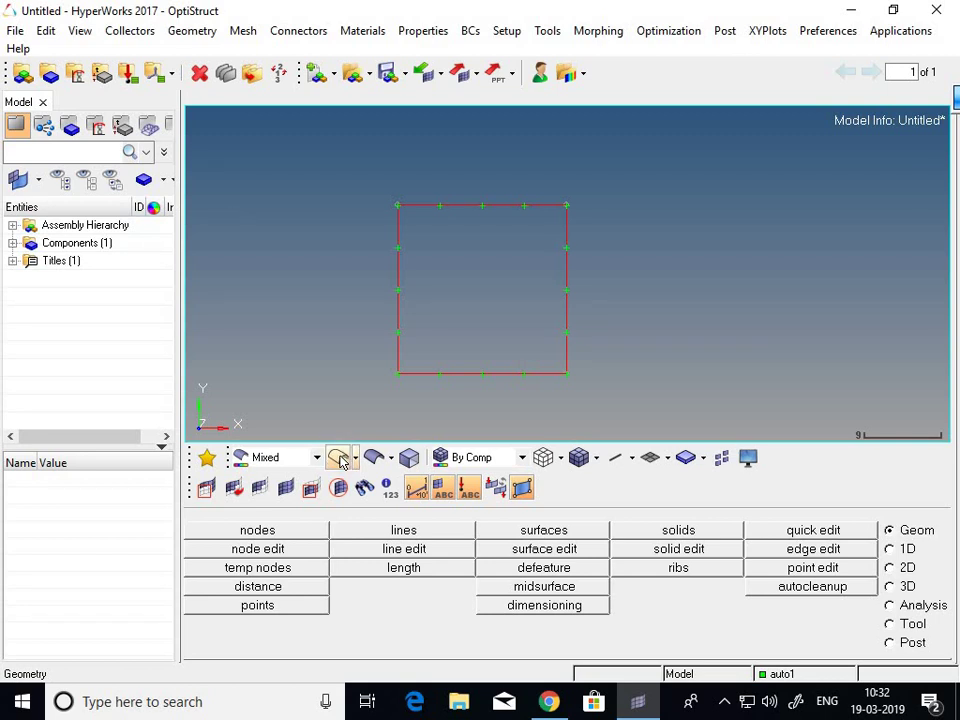
{"action": "left_click", "coordinate": [13, 243]}
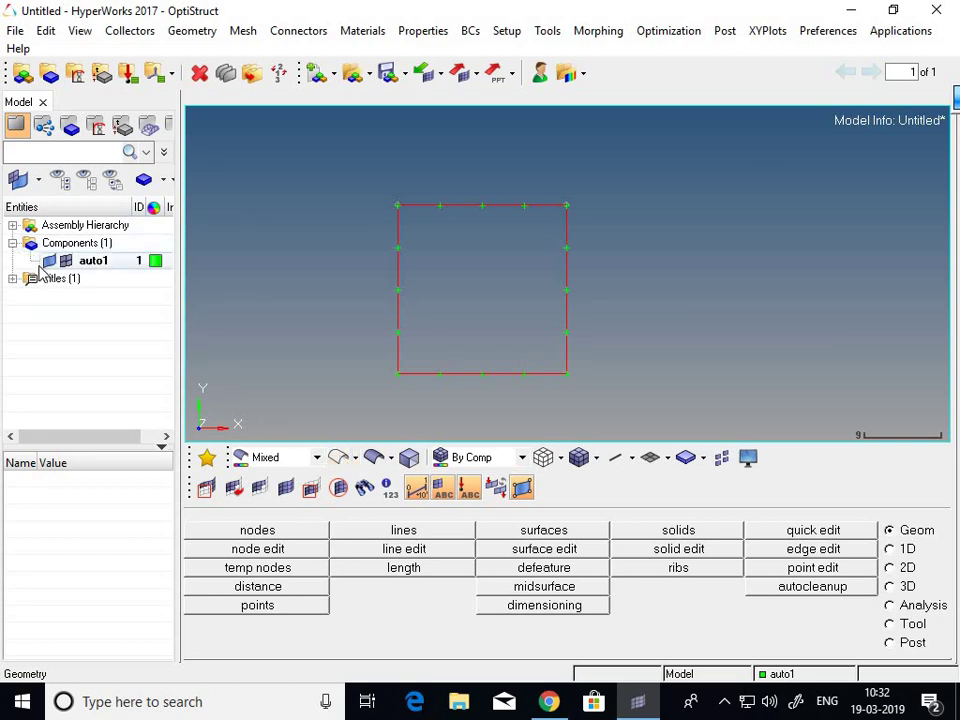
{"action": "left_click", "coordinate": [49, 262]}
{"action": "left_click", "coordinate": [49, 261]}
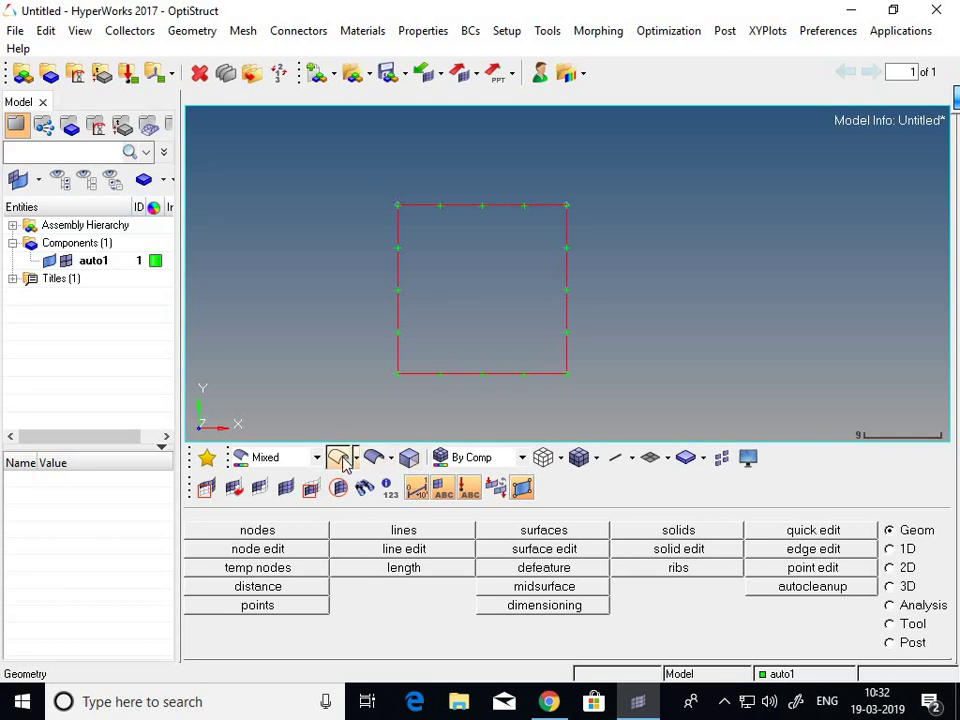
{"action": "left_click", "coordinate": [373, 462]}
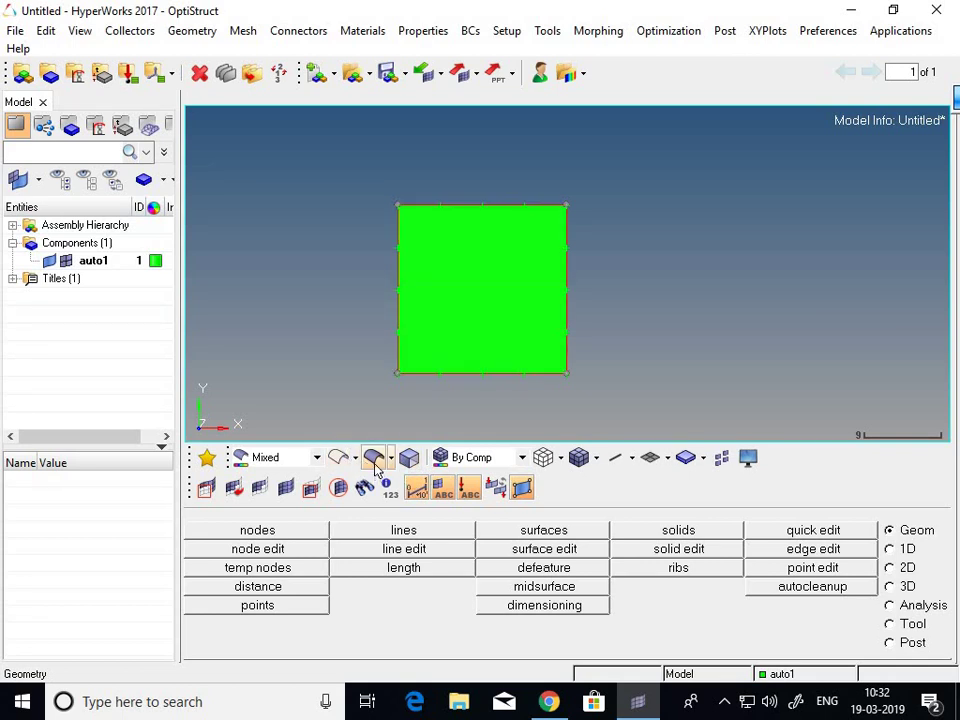
{"action": "left_click", "coordinate": [378, 462]}
{"action": "left_click", "coordinate": [293, 532]}
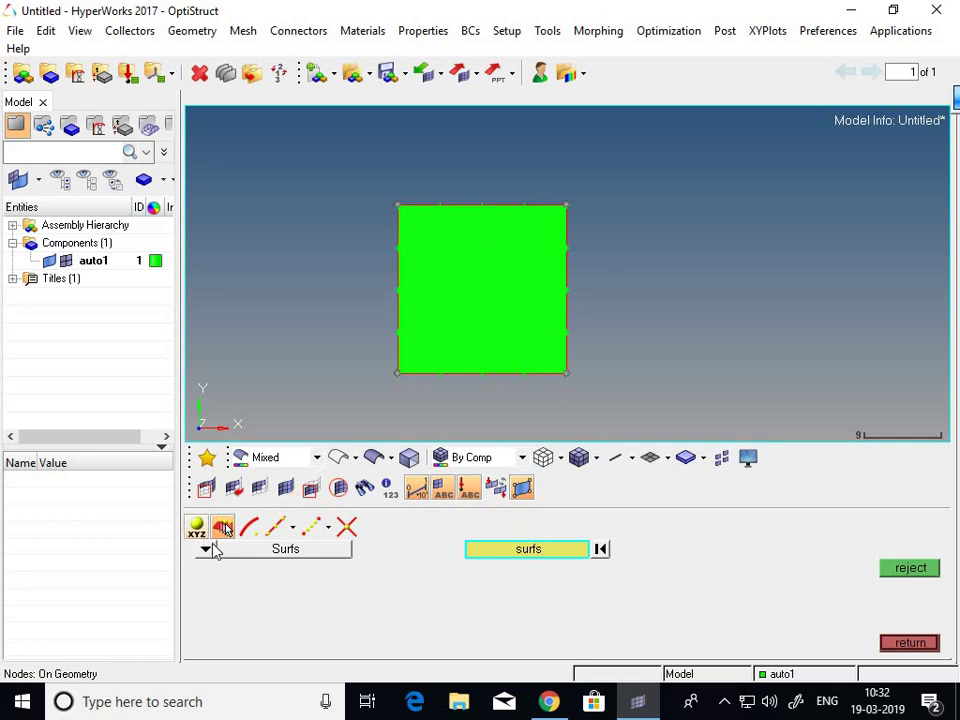
- Set the node placement target to surfaces and select the square surface
{"action": "left_click", "coordinate": [212, 551]}
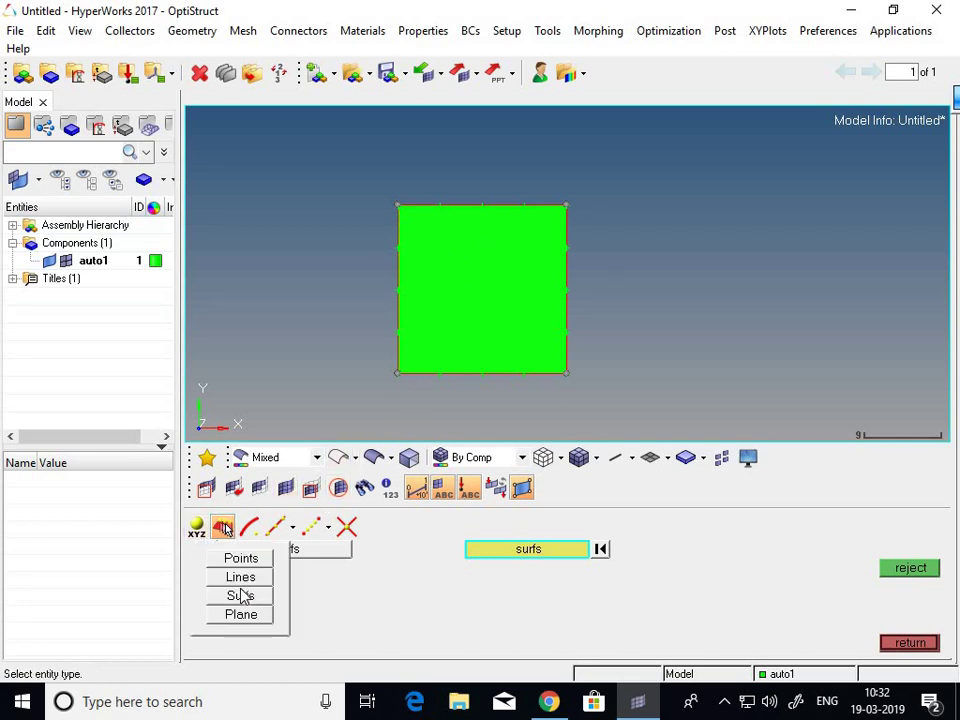
{"action": "left_click", "coordinate": [227, 564]}
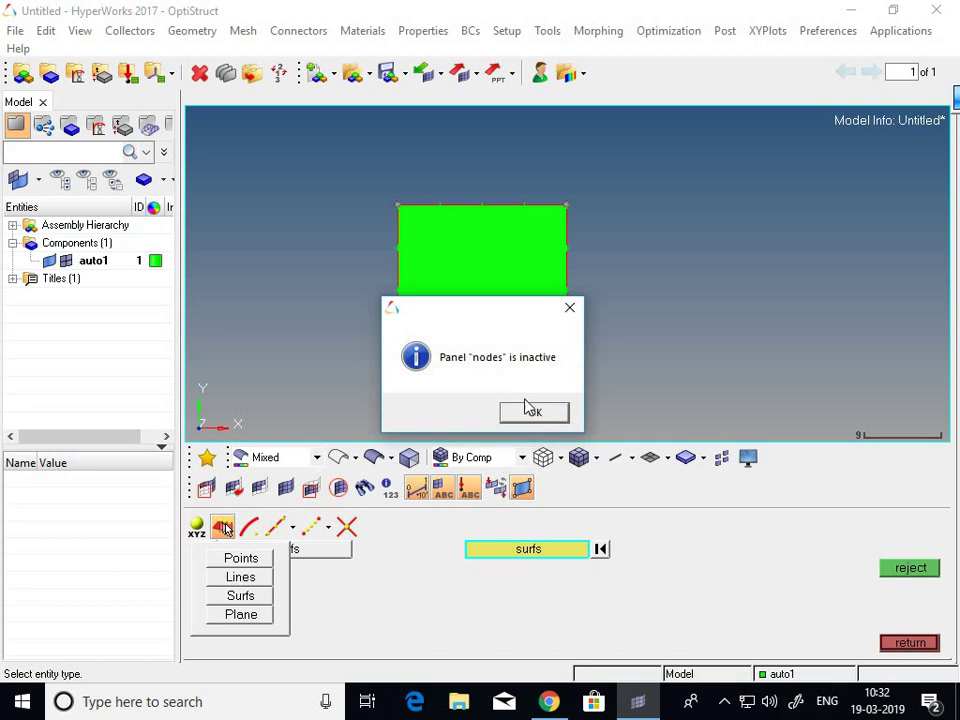
{"action": "left_click", "coordinate": [572, 309]}
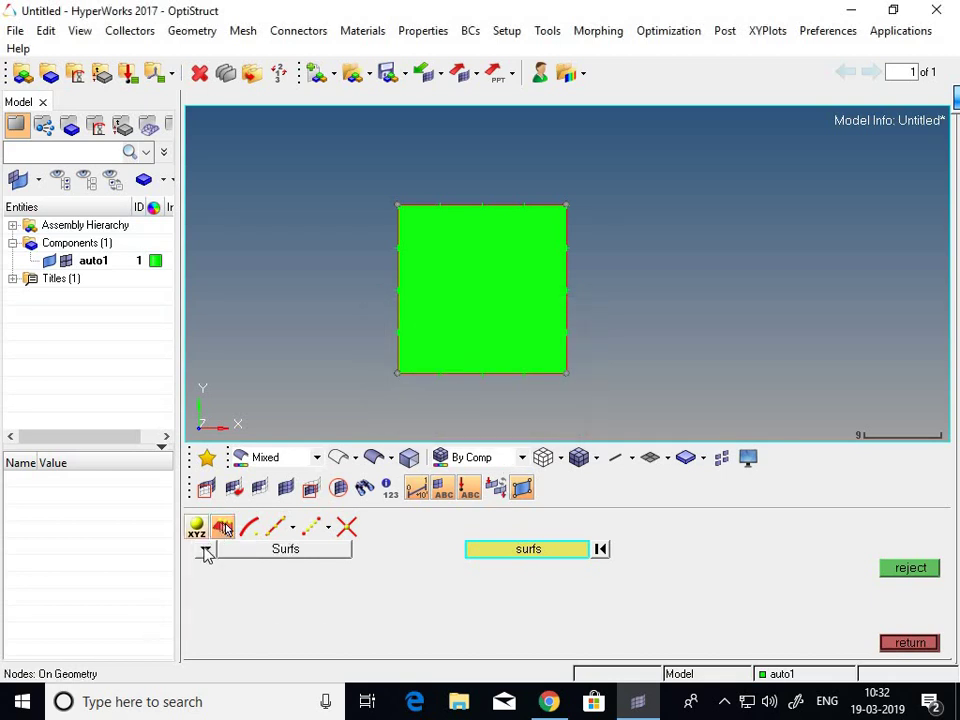
{"action": "left_click", "coordinate": [205, 549]}
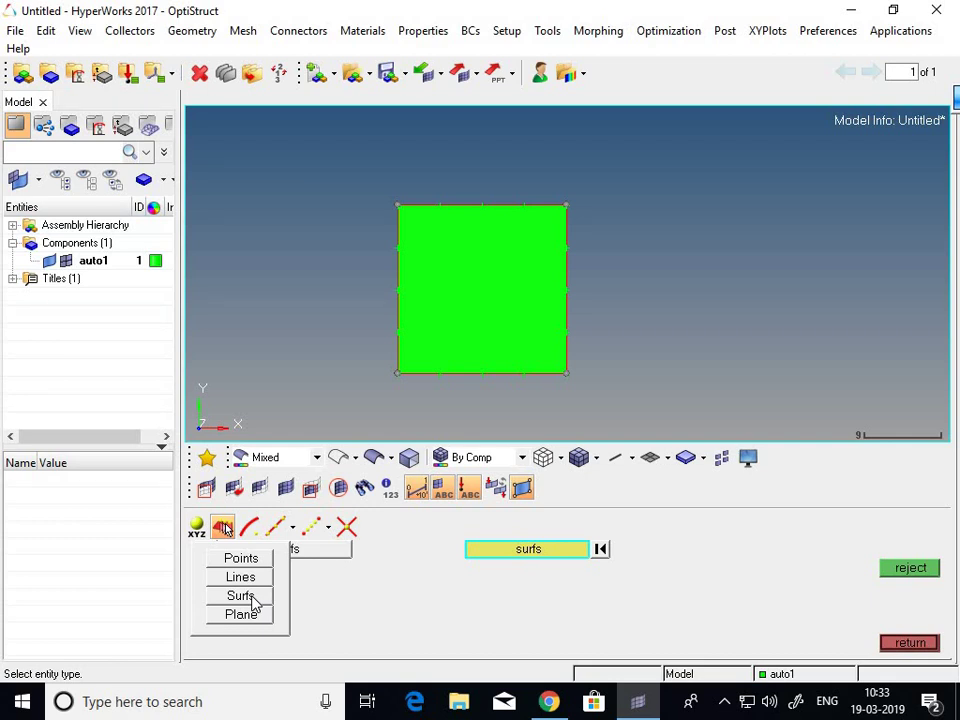
{"action": "left_click", "coordinate": [241, 596]}
{"action": "left_click", "coordinate": [465, 316]}
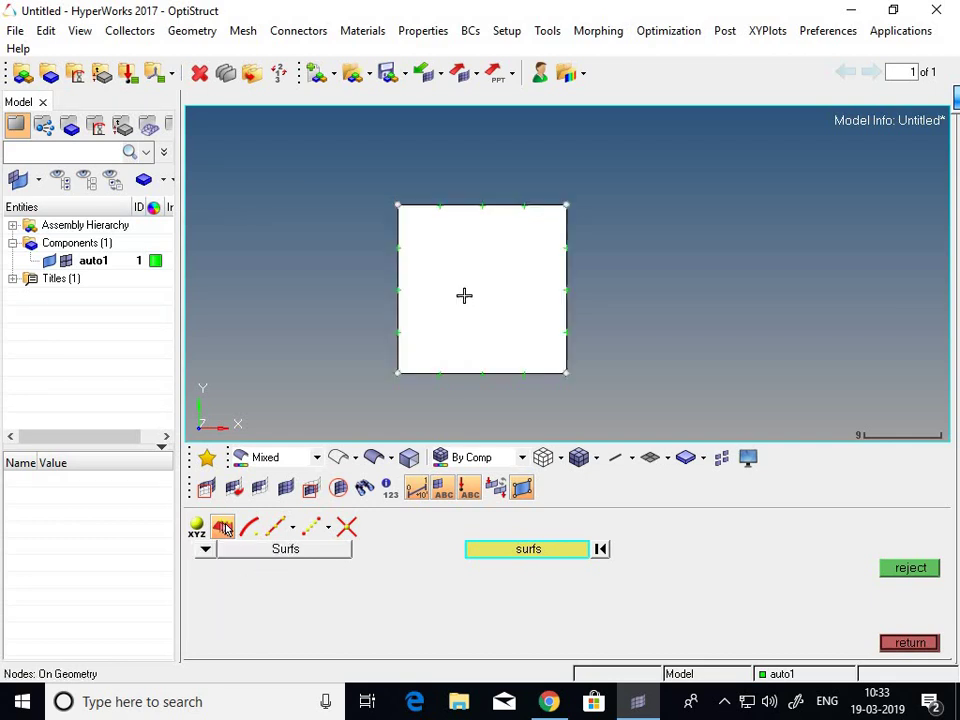
- Place seventeen nodes scattered across the green square surface and finish
{"action": "left_click", "coordinate": [444, 289]}
{"action": "left_click", "coordinate": [466, 277]}
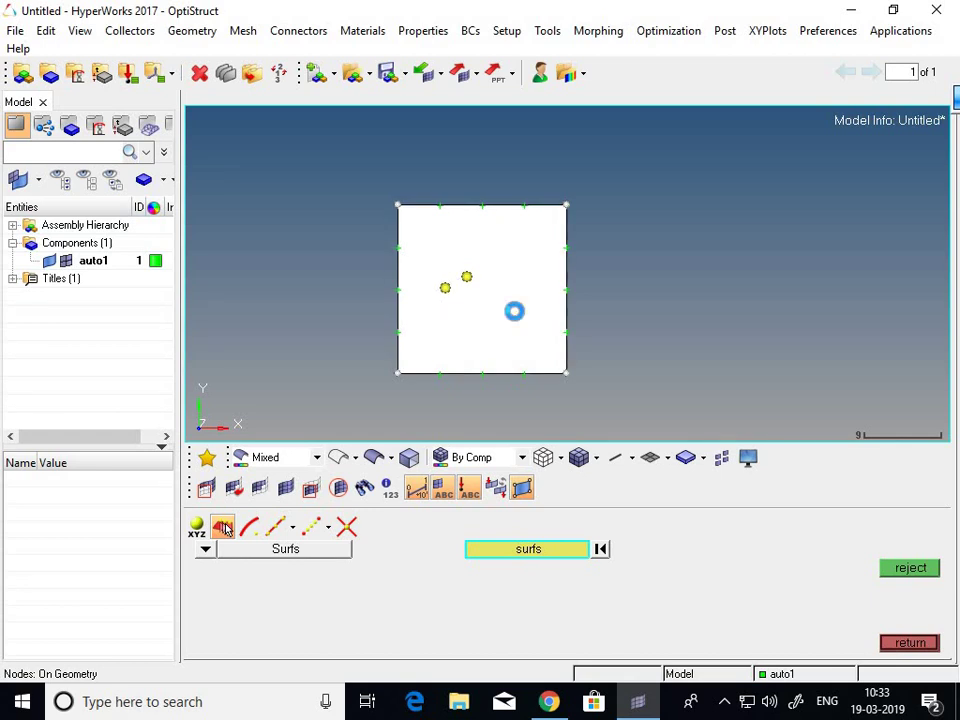
{"action": "left_click", "coordinate": [446, 308]}
{"action": "left_click", "coordinate": [441, 237]}
{"action": "left_click", "coordinate": [492, 247]}
{"action": "left_click", "coordinate": [478, 329]}
{"action": "left_click", "coordinate": [488, 302]}
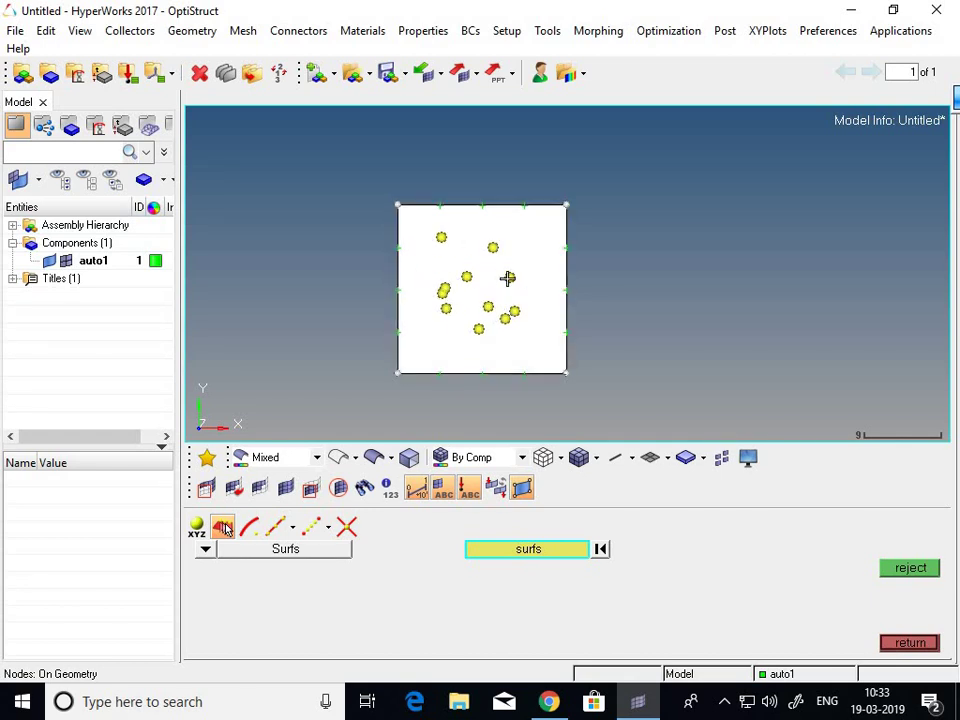
{"action": "left_click", "coordinate": [538, 249]}
{"action": "left_click", "coordinate": [512, 227]}
{"action": "left_click", "coordinate": [458, 205]}
{"action": "left_click", "coordinate": [450, 262]}
{"action": "left_click", "coordinate": [426, 274]}
{"action": "left_click", "coordinate": [458, 345]}
{"action": "left_click", "coordinate": [437, 302]}
{"action": "left_click", "coordinate": [509, 336]}
{"action": "left_click", "coordinate": [532, 334]}
{"action": "left_click", "coordinate": [546, 315]}
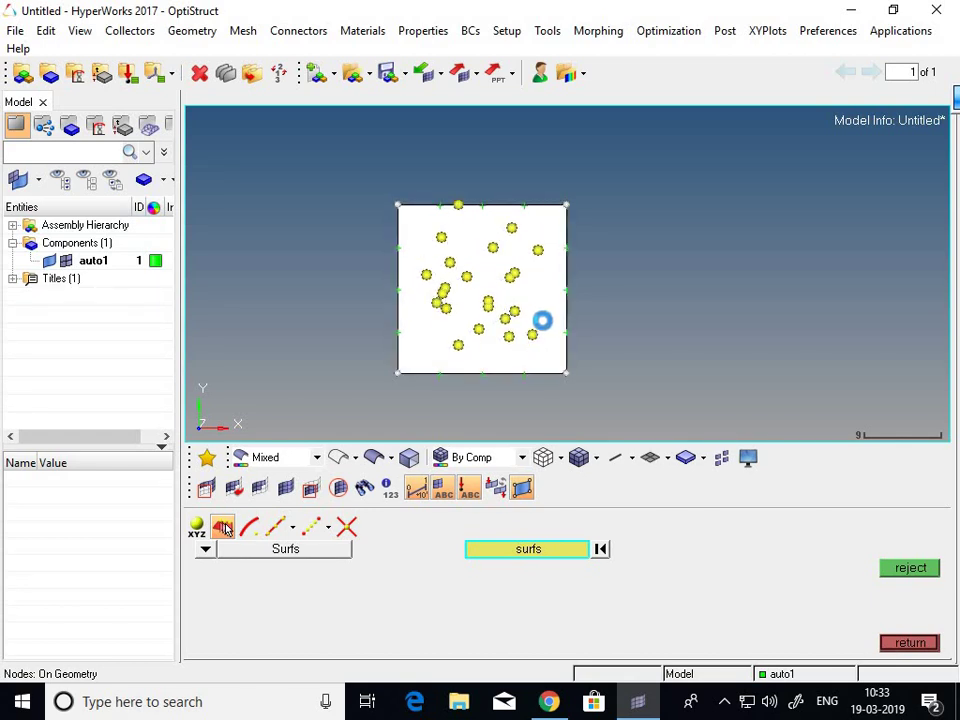
{"action": "left_click", "coordinate": [909, 641]}
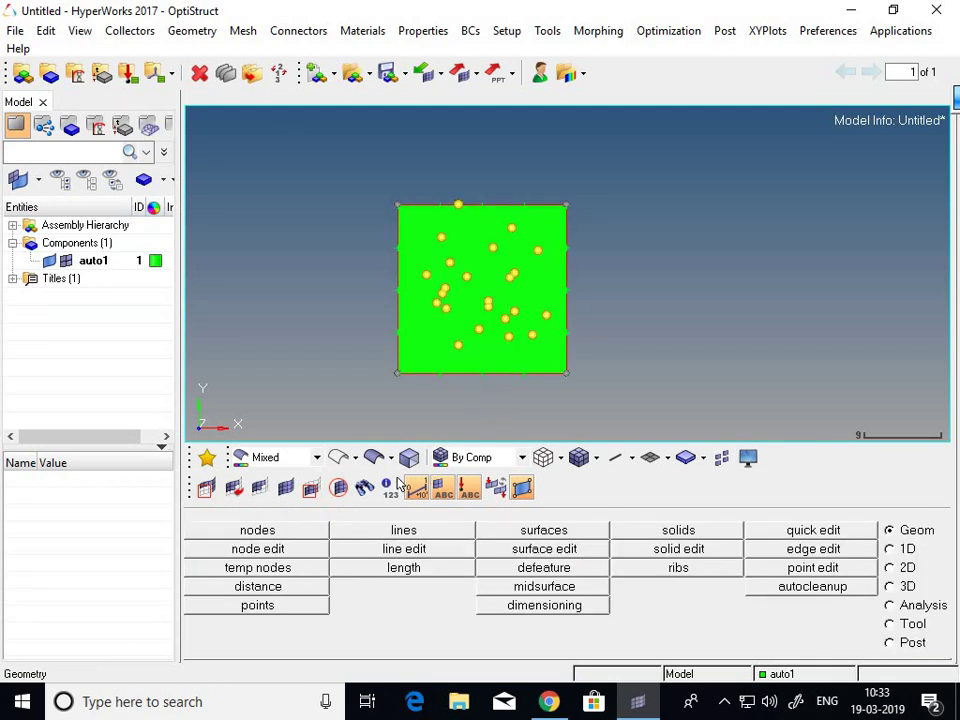
- Clear all the scattered temporary nodes off the surface
{"action": "left_click", "coordinate": [308, 535]}
{"action": "left_click", "coordinate": [250, 529]}
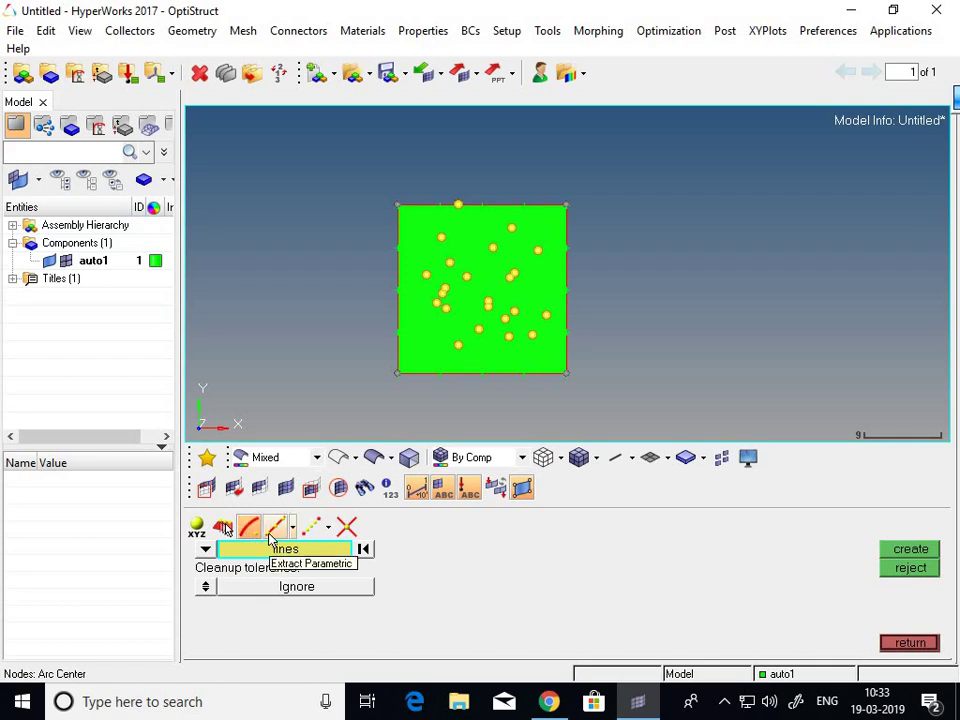
{"action": "left_click", "coordinate": [273, 537]}
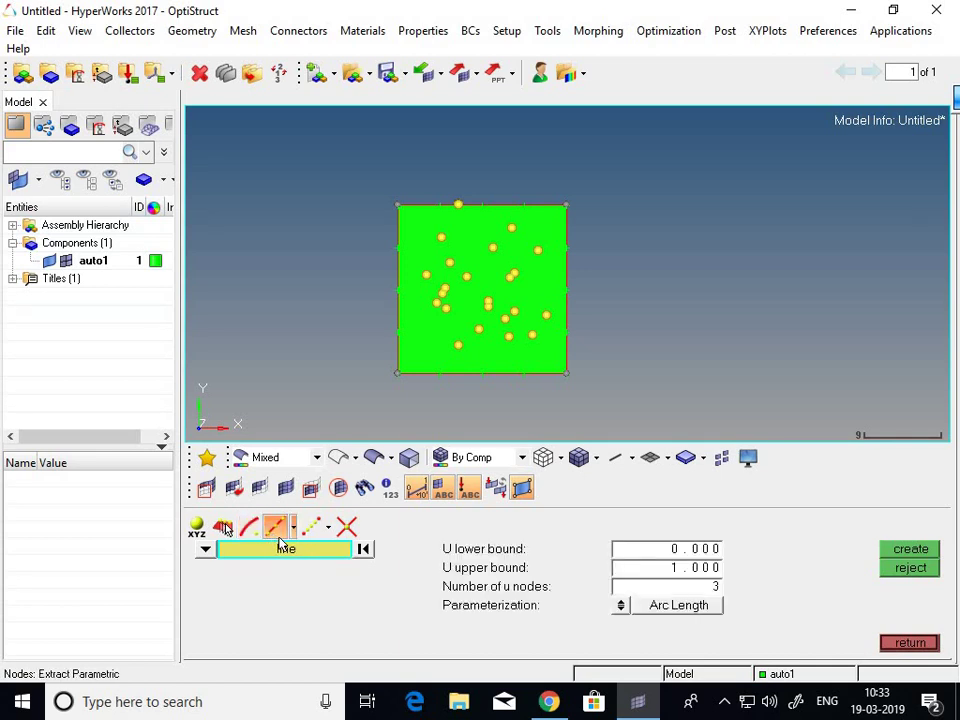
{"action": "key", "text": "shift+F2"}
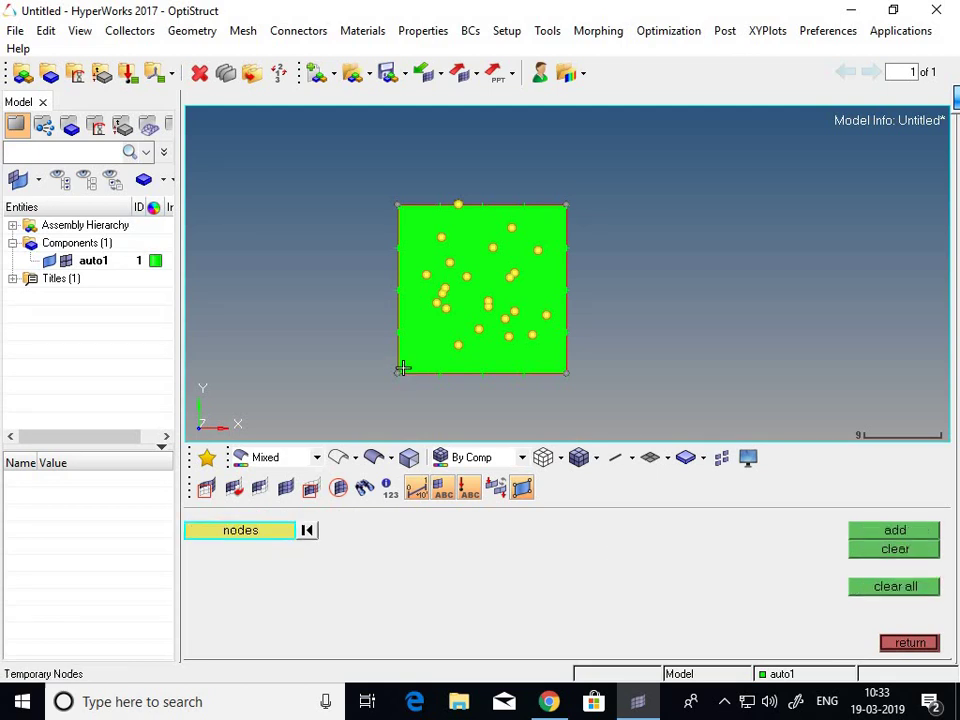
{"action": "left_click", "coordinate": [880, 586]}
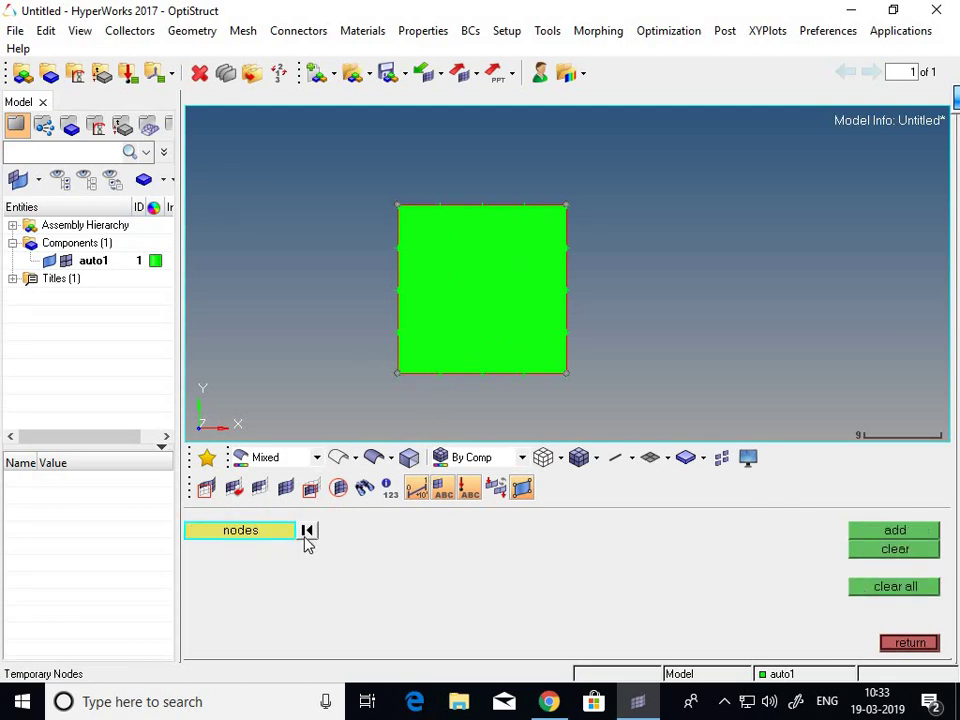
{"action": "key", "text": "Escape"}
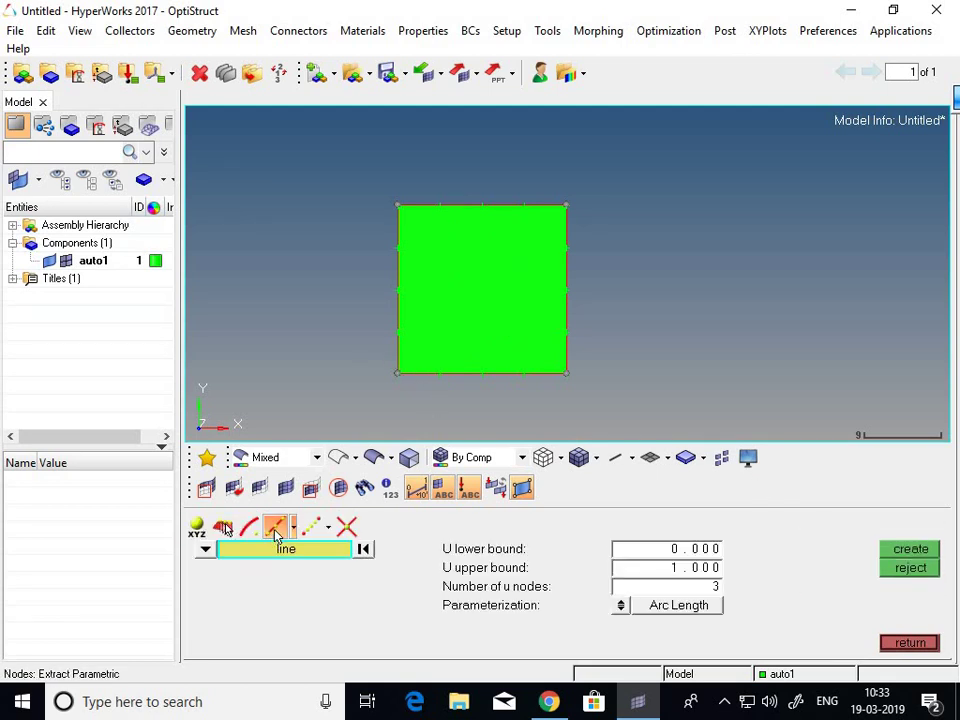
- Create three nodes along the left edge and five along the bottom edge's left half
{"action": "left_click", "coordinate": [400, 305]}
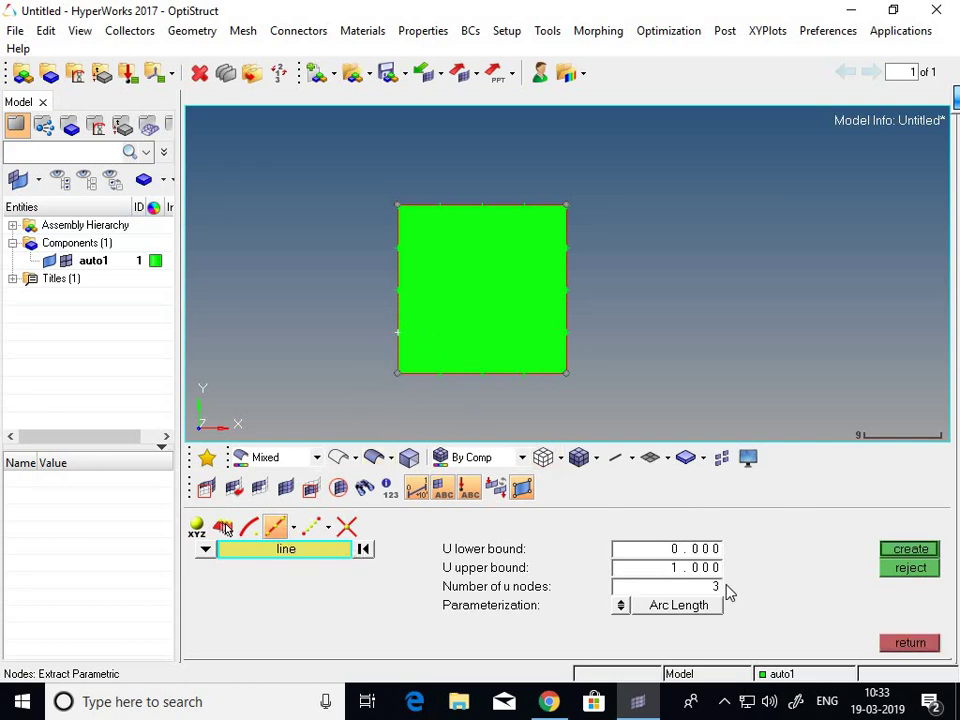
{"action": "left_click", "coordinate": [885, 553]}
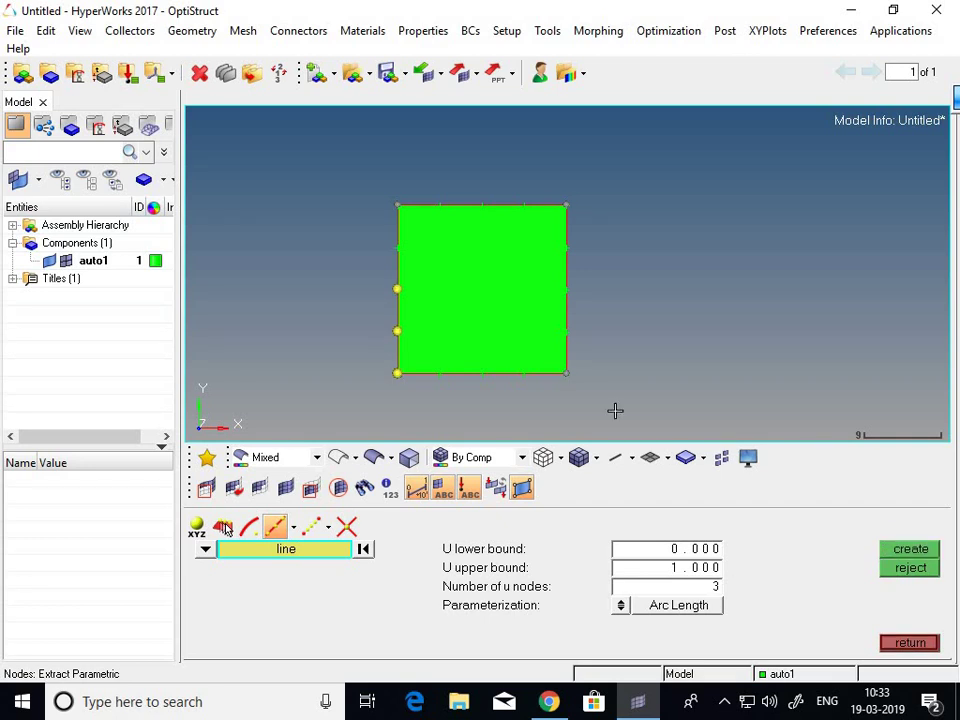
{"action": "left_click", "coordinate": [429, 372]}
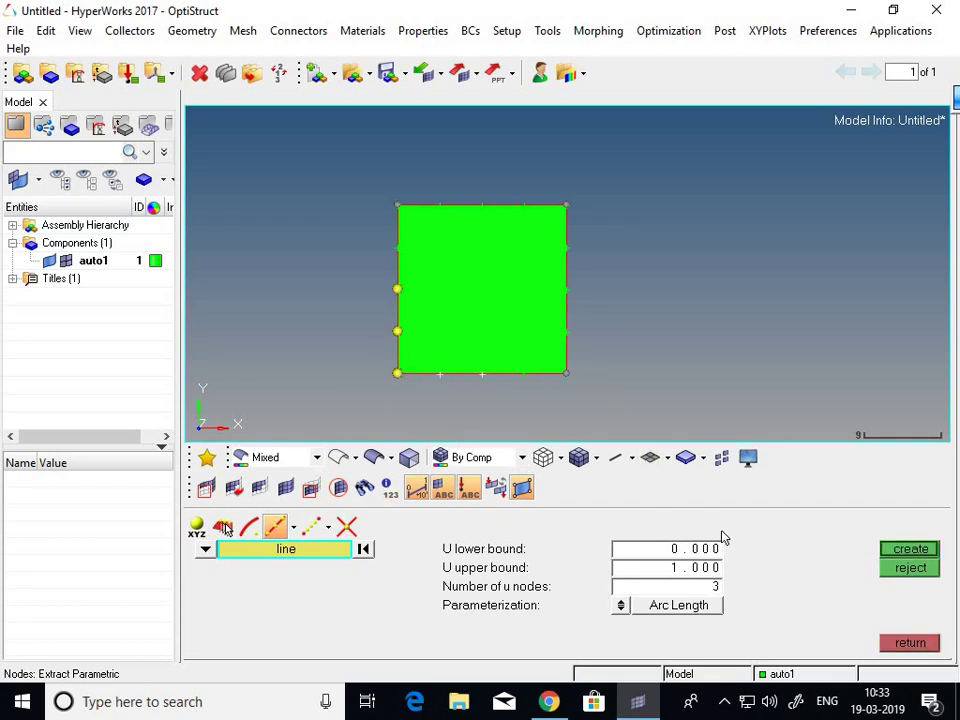
{"action": "double_click", "coordinate": [692, 589]}
{"action": "type", "text": "5"}
{"action": "left_click", "coordinate": [896, 553]}
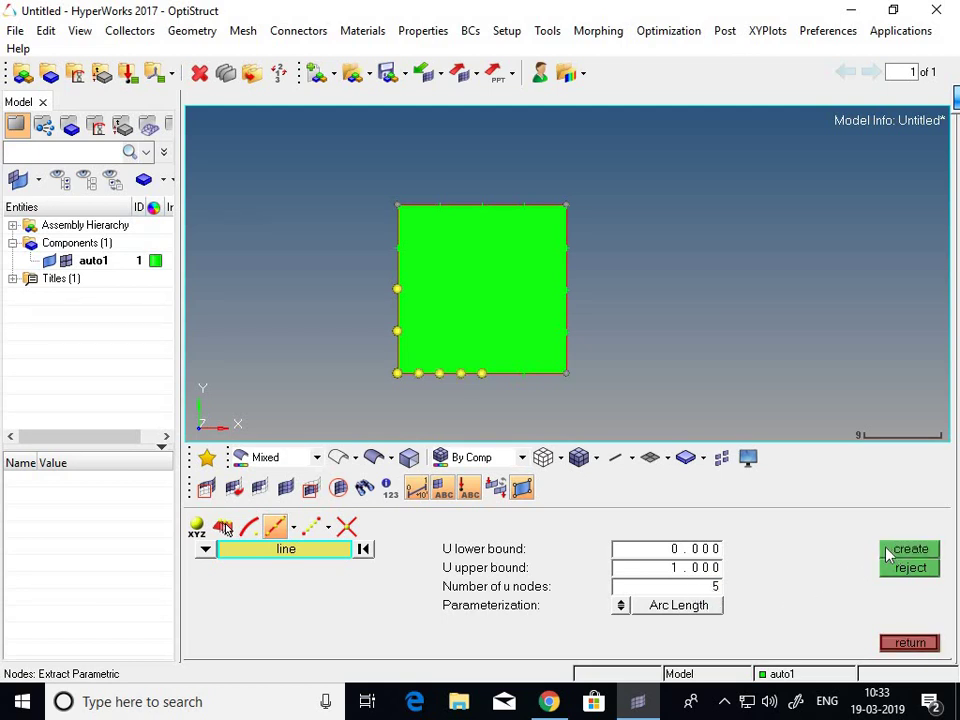
{"action": "left_click", "coordinate": [311, 527]}
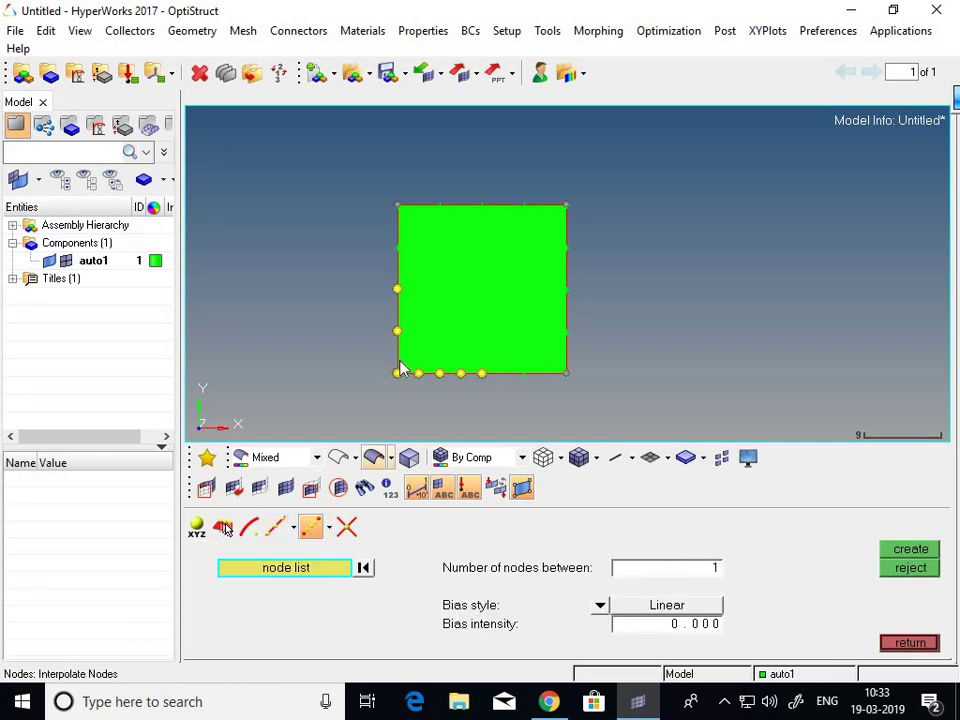
- Interpolate 5 nodes between the two picked end nodes on the bottom edge
{"action": "scroll", "coordinate": [454, 382], "scroll_direction": "up", "scroll_amount": 2}
{"action": "scroll", "coordinate": [395, 384], "scroll_direction": "up", "scroll_amount": 3}
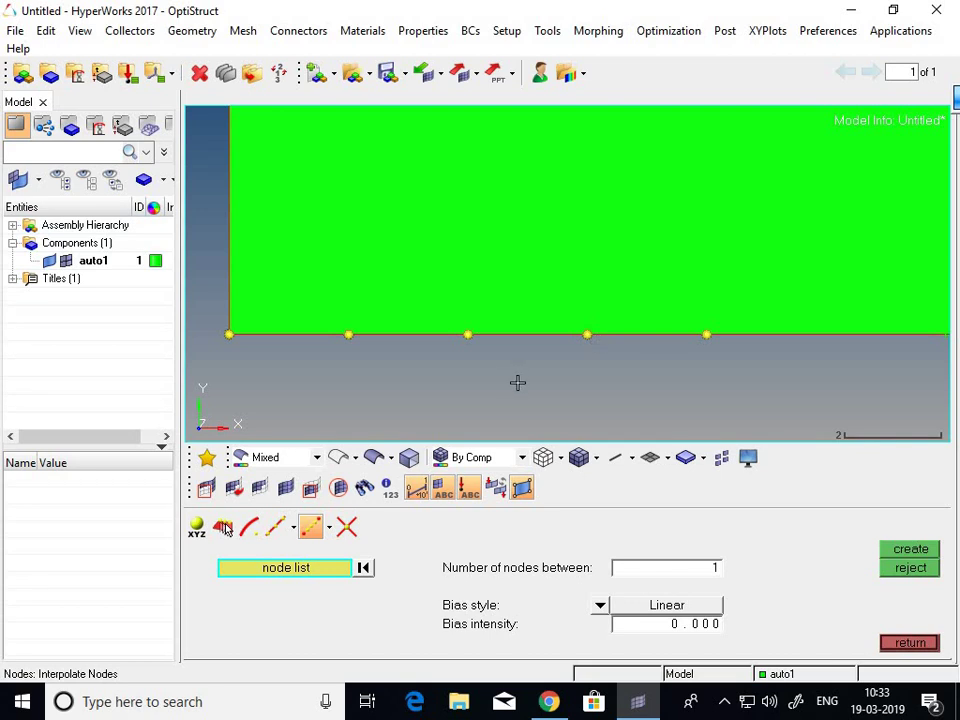
{"action": "left_click", "coordinate": [587, 334]}
{"action": "left_click", "coordinate": [706, 334]}
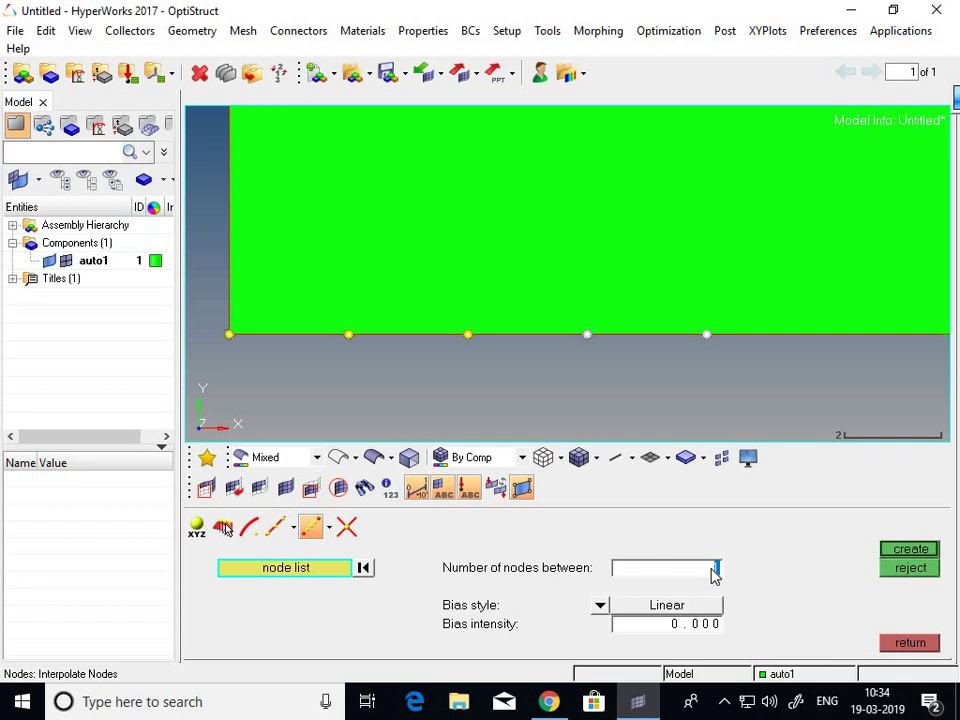
{"action": "type", "text": "5"}
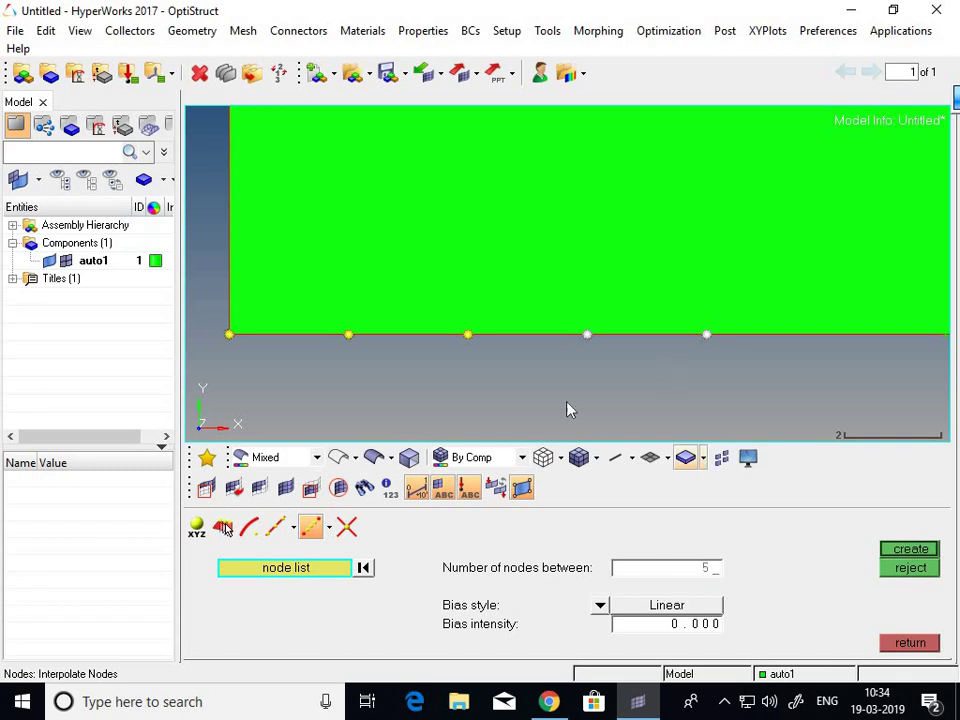
{"action": "left_click", "coordinate": [897, 553]}
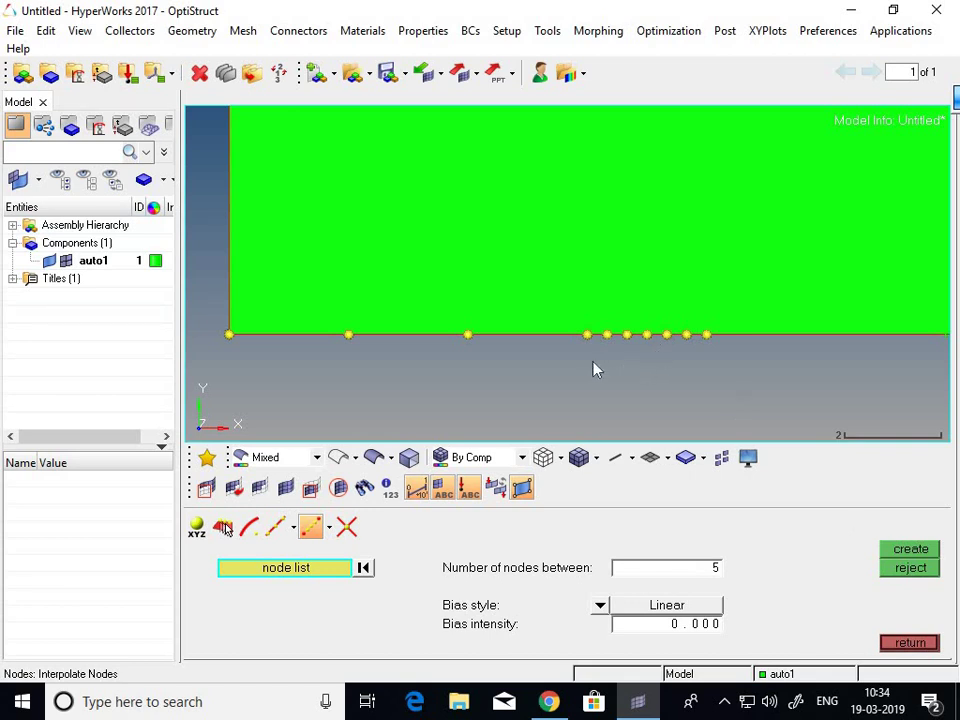
{"action": "scroll", "coordinate": [553, 356], "scroll_direction": "down", "scroll_amount": 3}
{"action": "scroll", "coordinate": [553, 356], "scroll_direction": "down", "scroll_amount": 3}
{"action": "scroll", "coordinate": [602, 216], "scroll_direction": "up", "scroll_amount": 2}
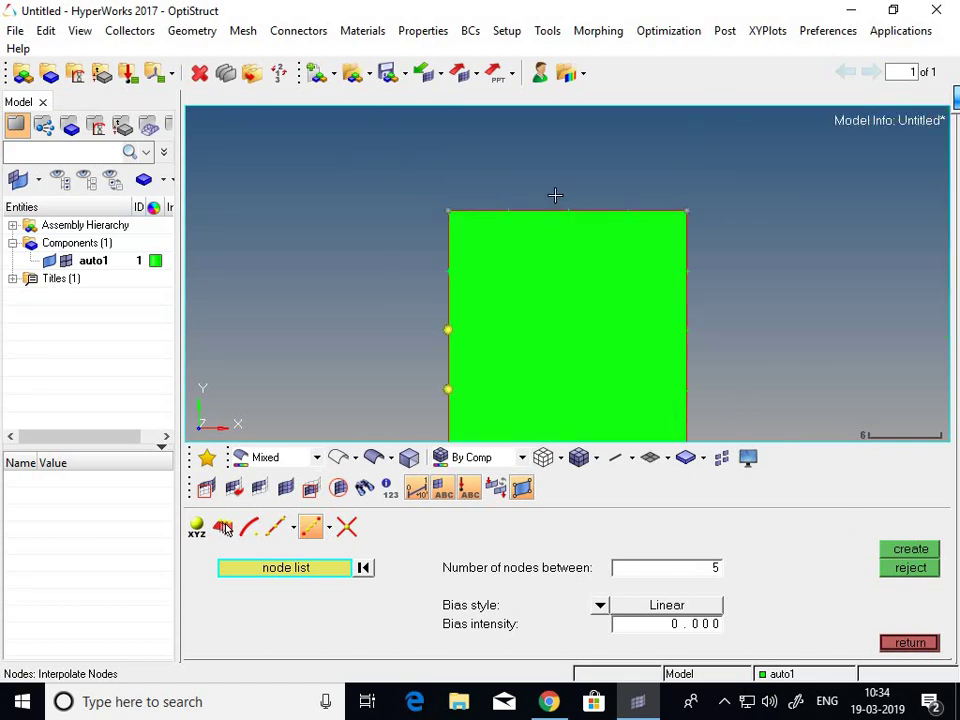
{"action": "scroll", "coordinate": [555, 195], "scroll_direction": "down", "scroll_amount": 1}
- Create a node where the square's top and right edge lines intersect, then exit the node tools
{"action": "left_click", "coordinate": [346, 526]}
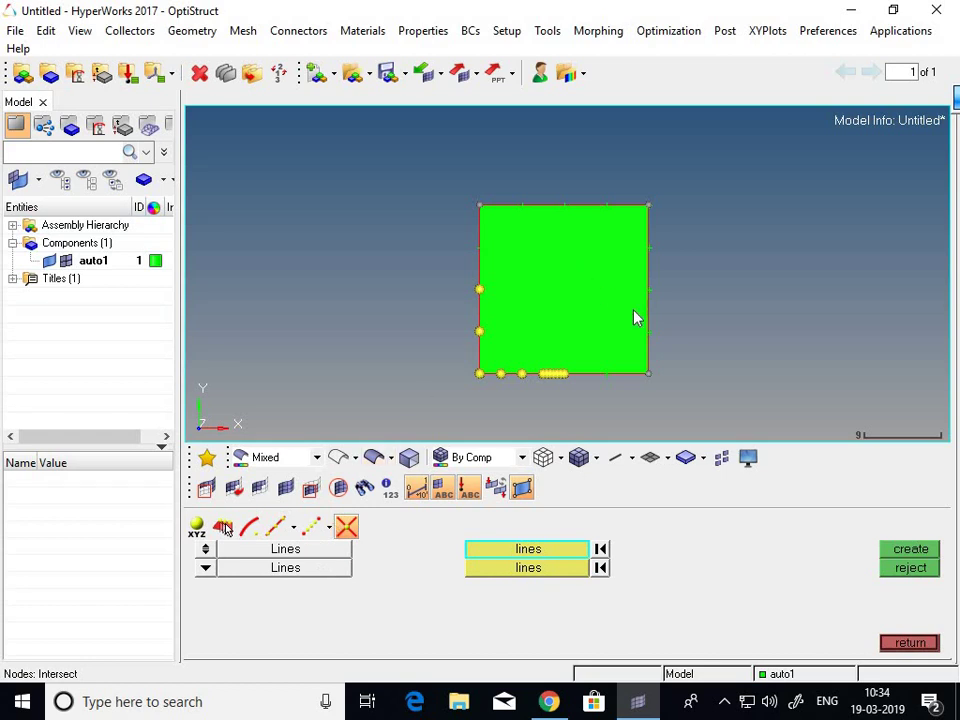
{"action": "scroll", "coordinate": [553, 171], "scroll_direction": "up", "scroll_amount": 2}
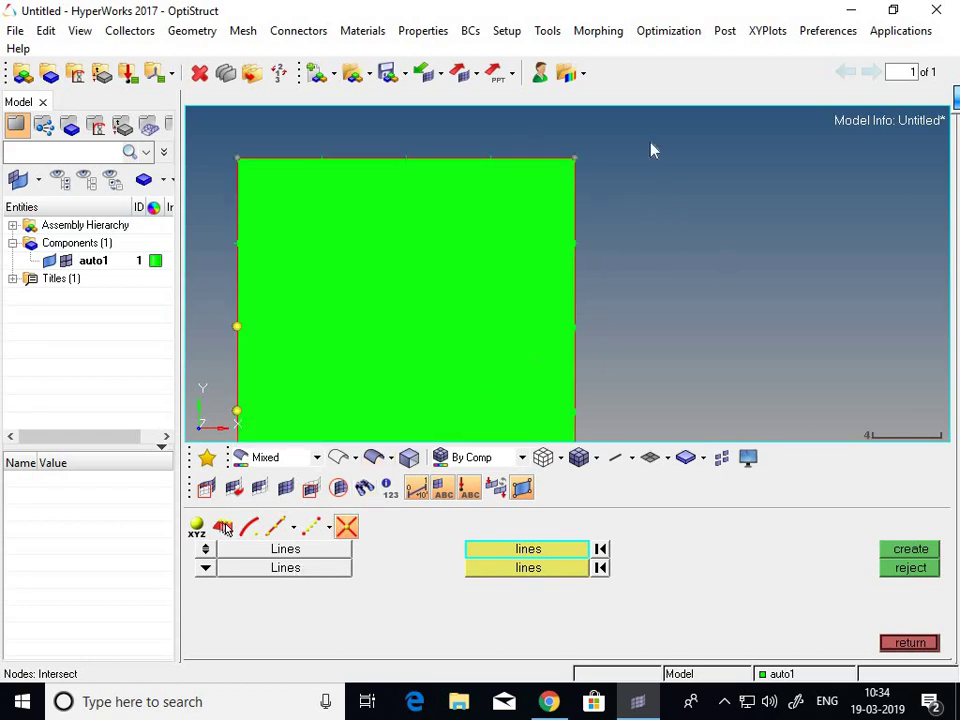
{"action": "scroll", "coordinate": [559, 157], "scroll_direction": "up", "scroll_amount": 1}
{"action": "left_click", "coordinate": [546, 160]}
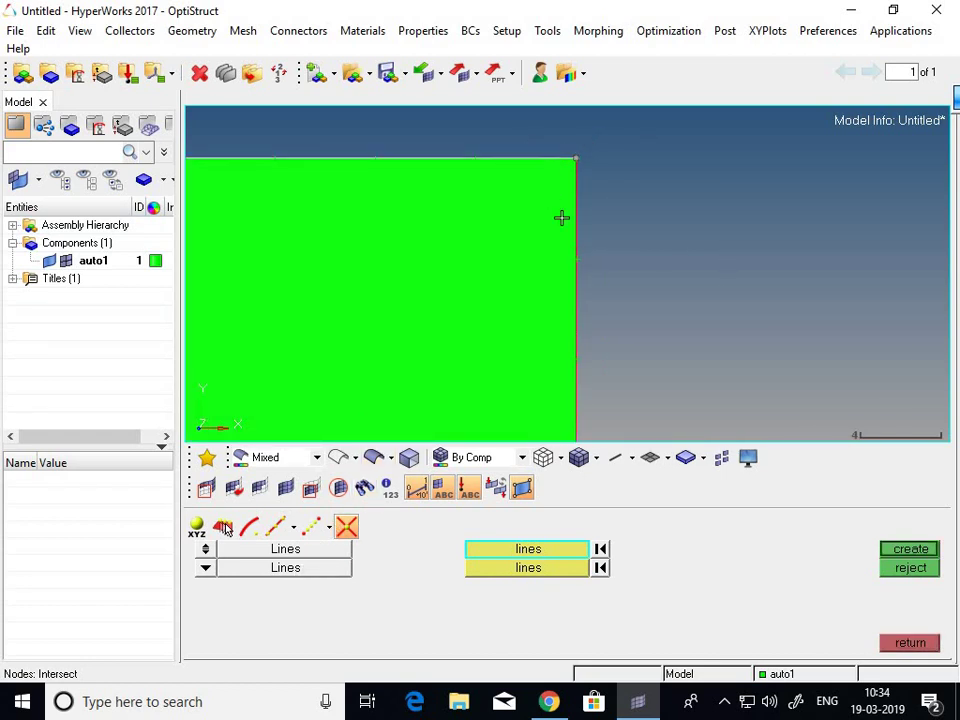
{"action": "left_click", "coordinate": [574, 216]}
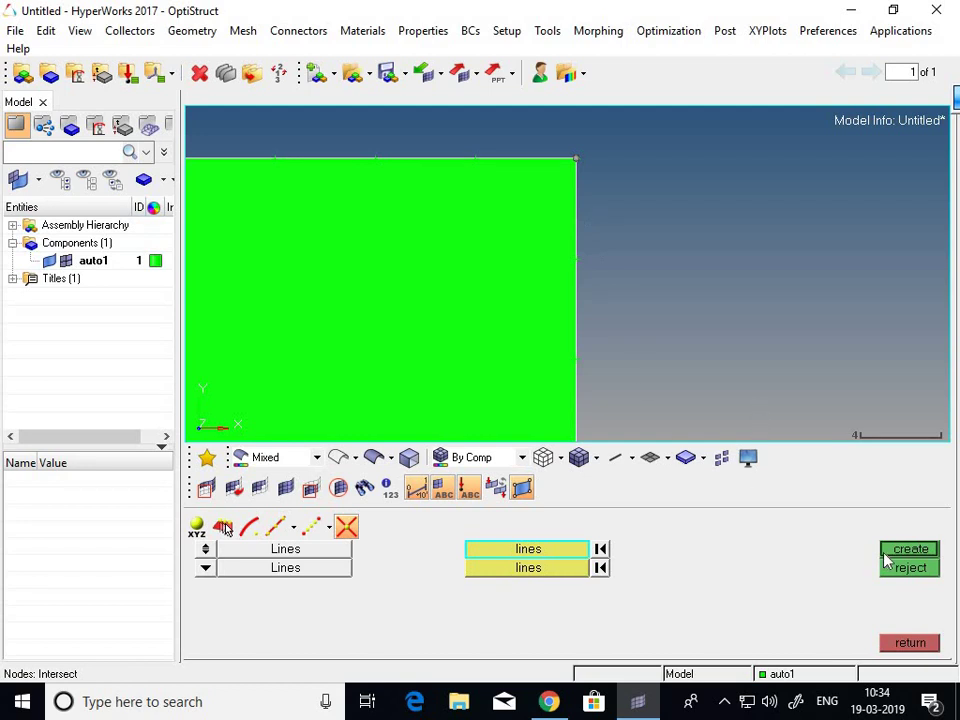
{"action": "left_click", "coordinate": [536, 568]}
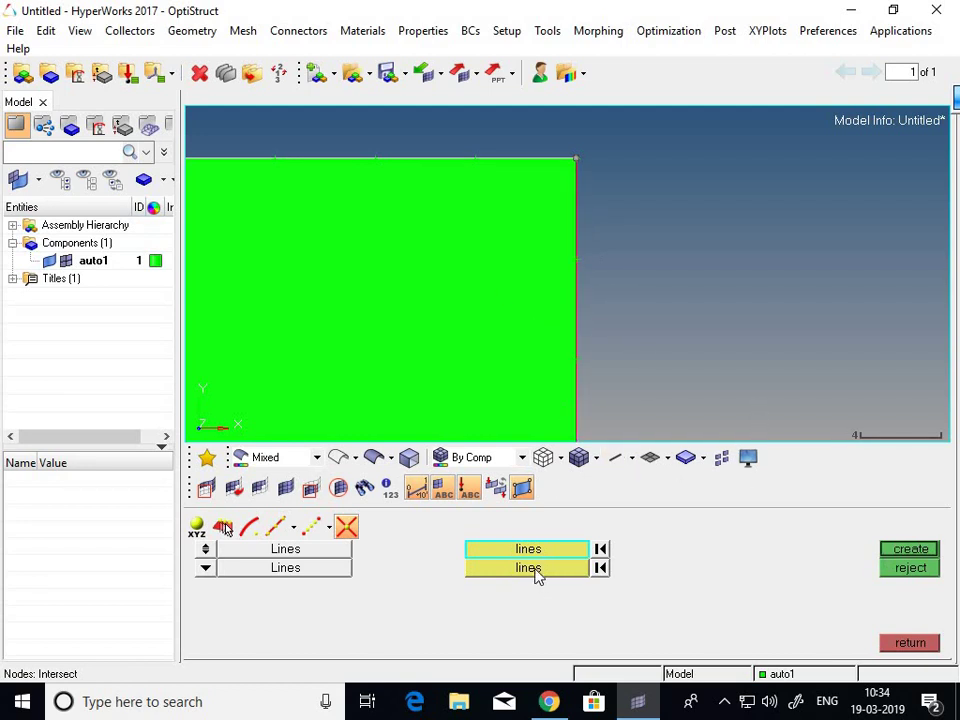
{"action": "left_click", "coordinate": [910, 549]}
{"action": "scroll", "coordinate": [664, 304], "scroll_direction": "down", "scroll_amount": 2}
{"action": "scroll", "coordinate": [589, 176], "scroll_direction": "up", "scroll_amount": 3}
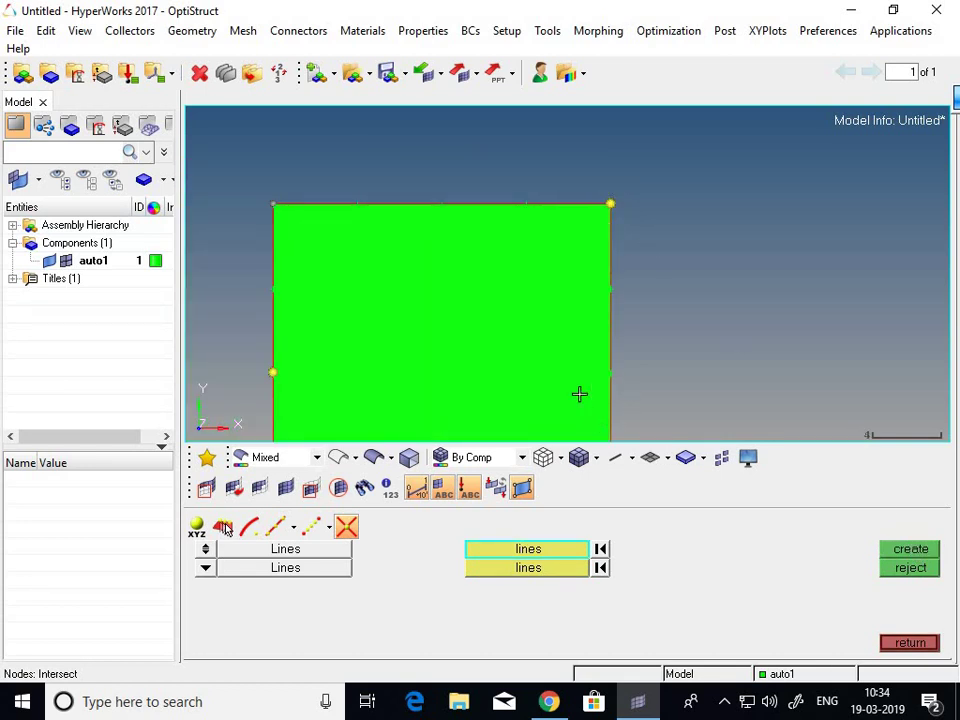
{"action": "left_click", "coordinate": [906, 642]}
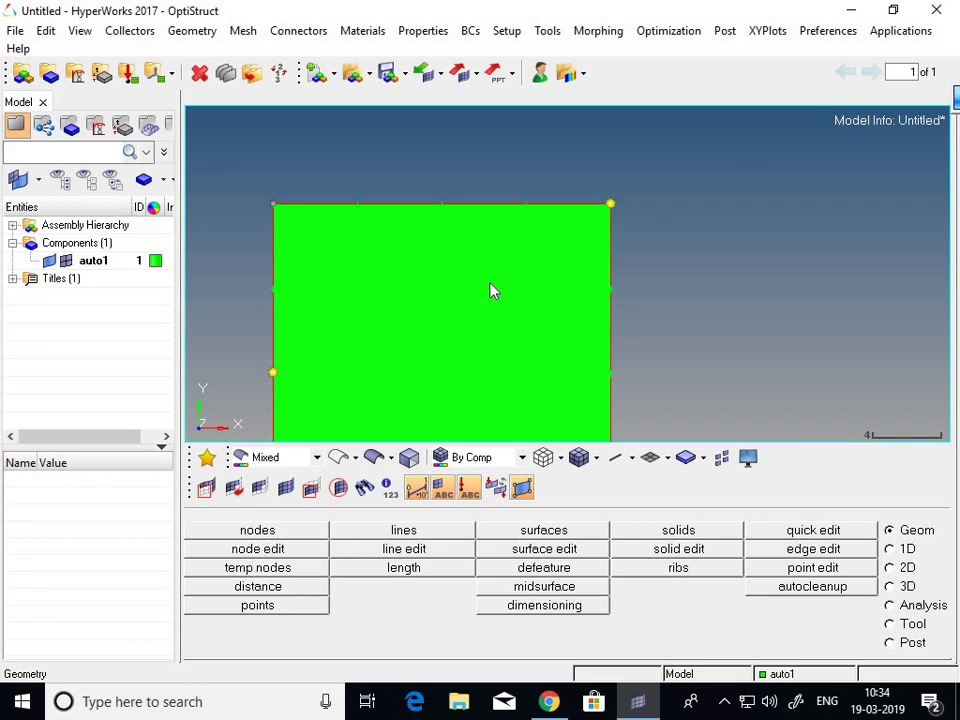
{"action": "scroll", "coordinate": [491, 286], "scroll_direction": "down", "scroll_amount": 3}
{"action": "scroll", "coordinate": [458, 362], "scroll_direction": "up", "scroll_amount": 2}
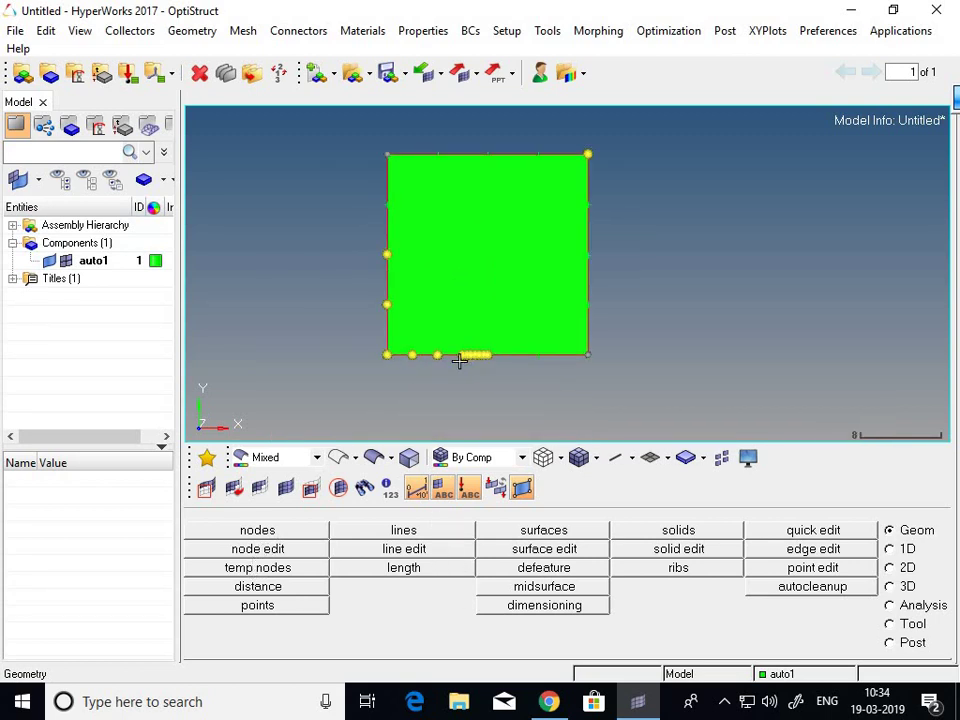